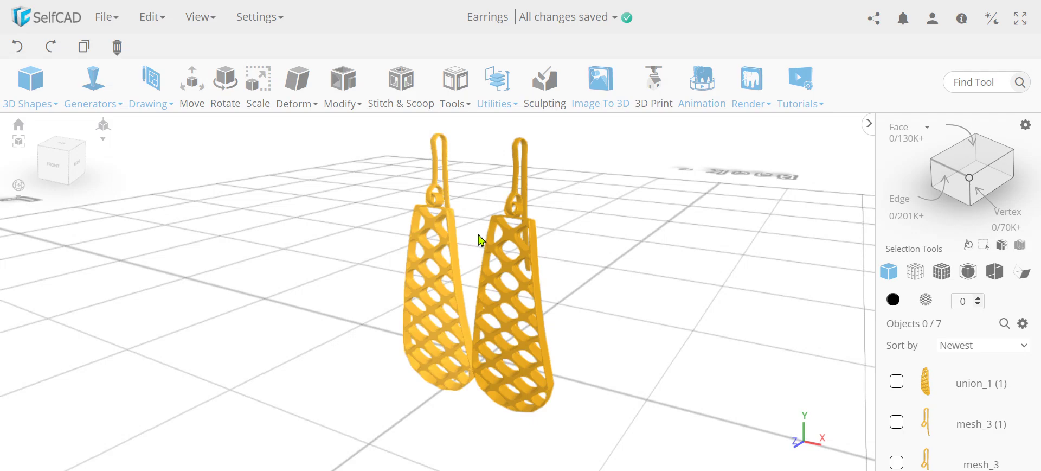
Look over both finished earrings and start the interactive Earrings tutorial.
drag(476, 297, 607, 314)
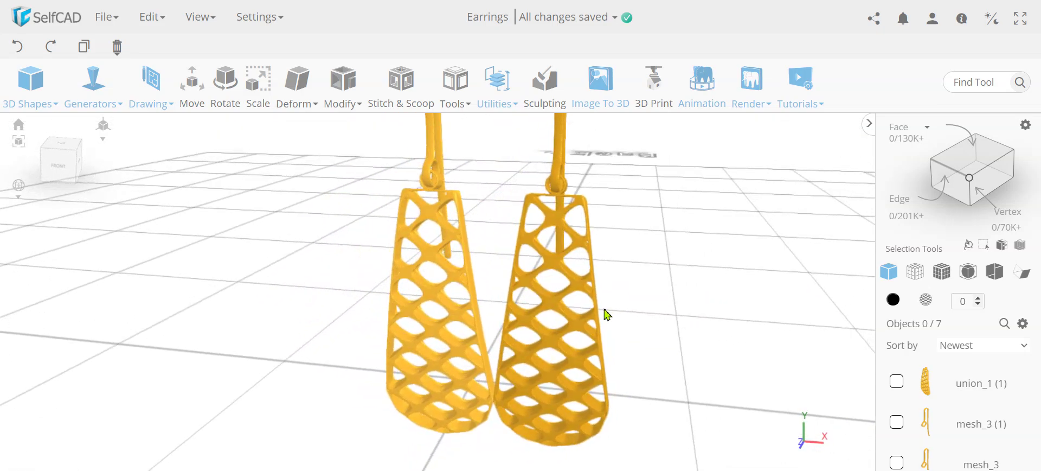
drag(586, 237, 575, 309)
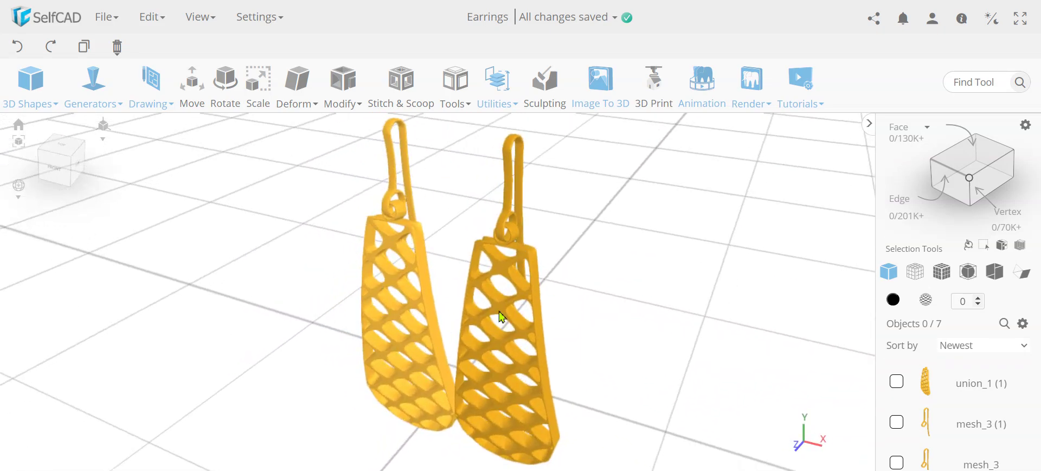
drag(407, 293, 551, 313)
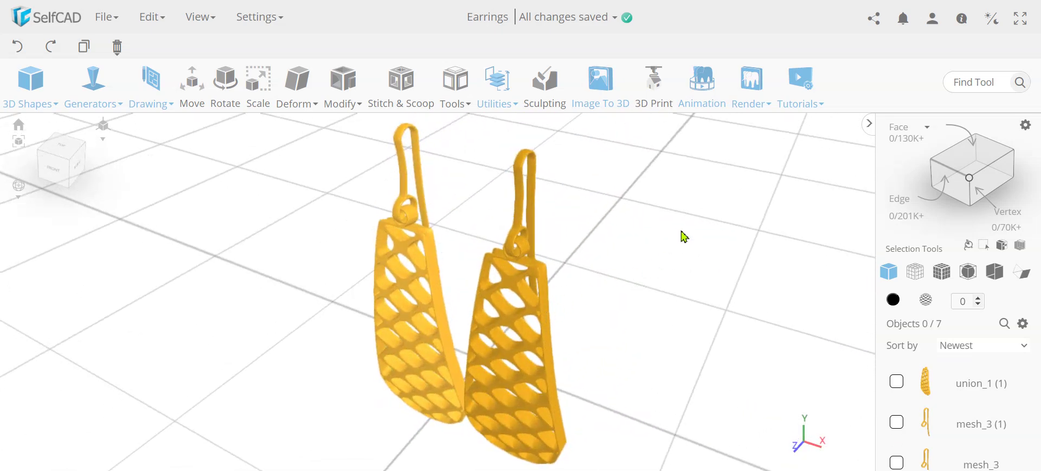
click(822, 102)
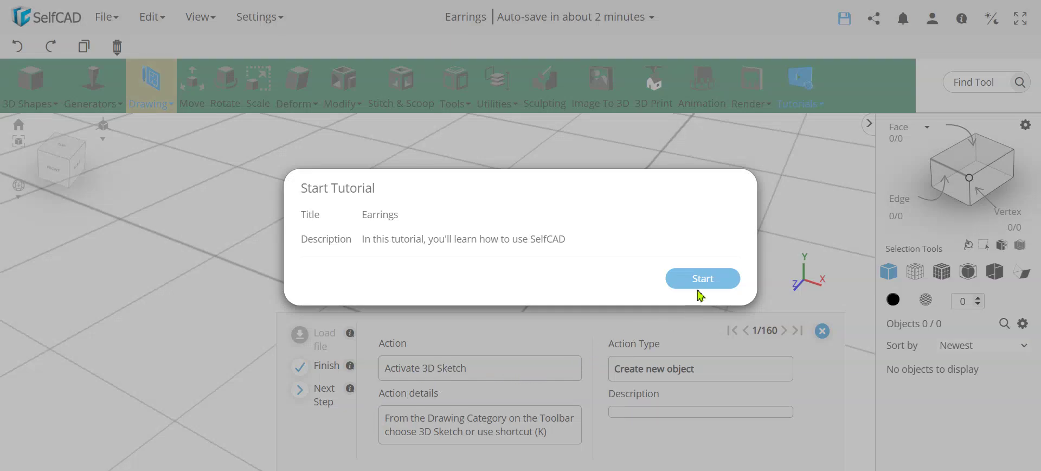
click(703, 279)
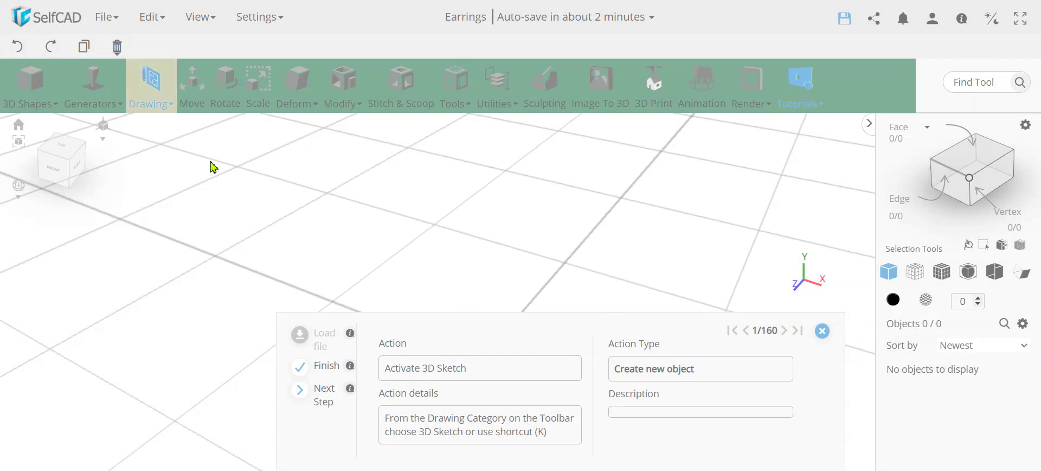
Activate 3D Sketch and enable snapping to grid vertices in the precision settings.
click(156, 96)
click(168, 156)
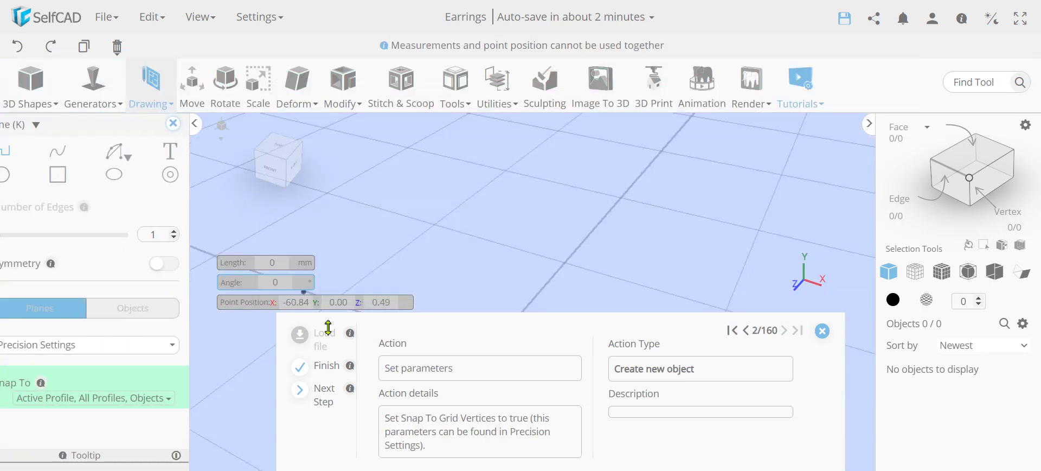
click(152, 398)
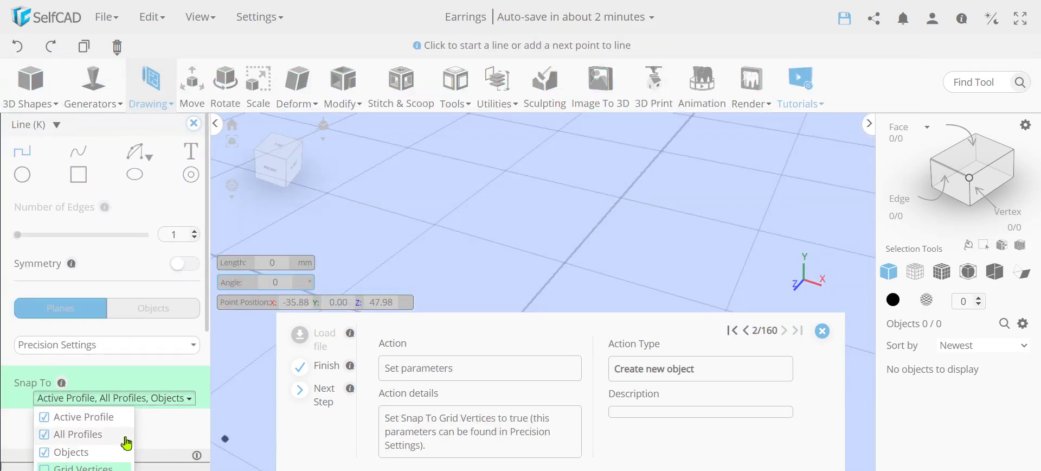
scroll(81, 463, down, 2)
click(81, 465)
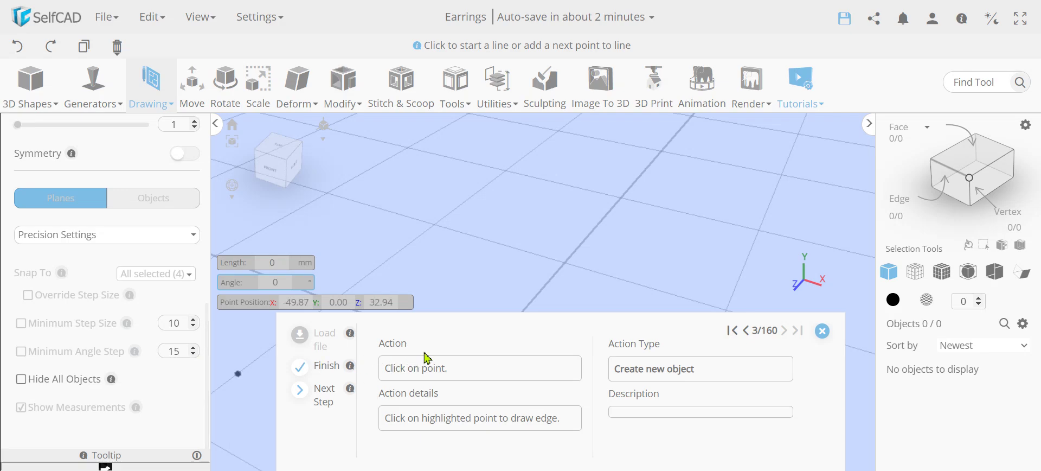
scroll(144, 223, up, 2)
scroll(536, 233, down, 3)
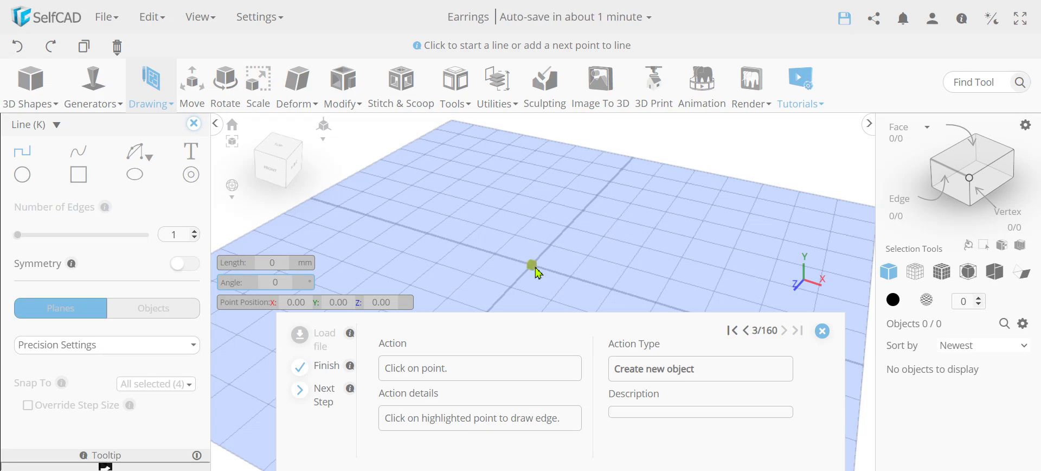
Draw a two-segment line from the grid origin: 5 mm long at -1°, followed by an edge to the highlighted point.
click(530, 270)
scroll(532, 274, down, 3)
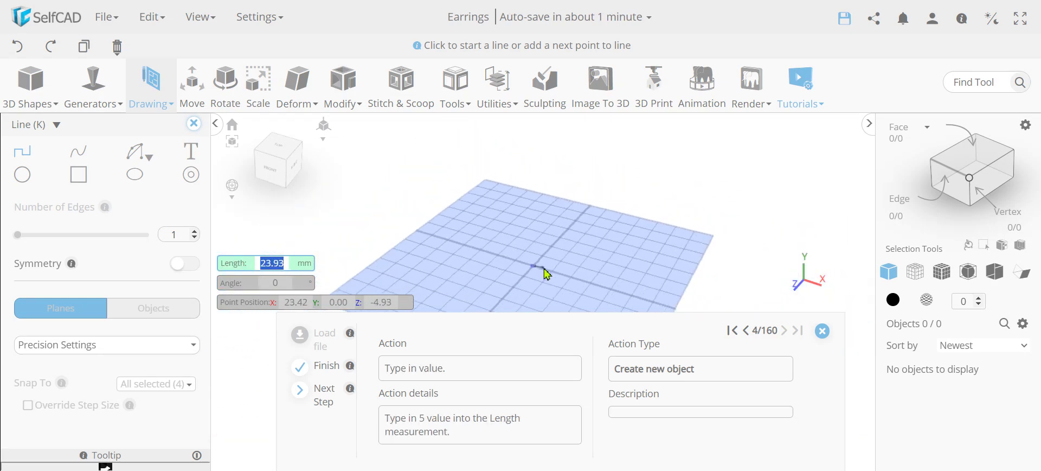
text(5)
key(Tab)
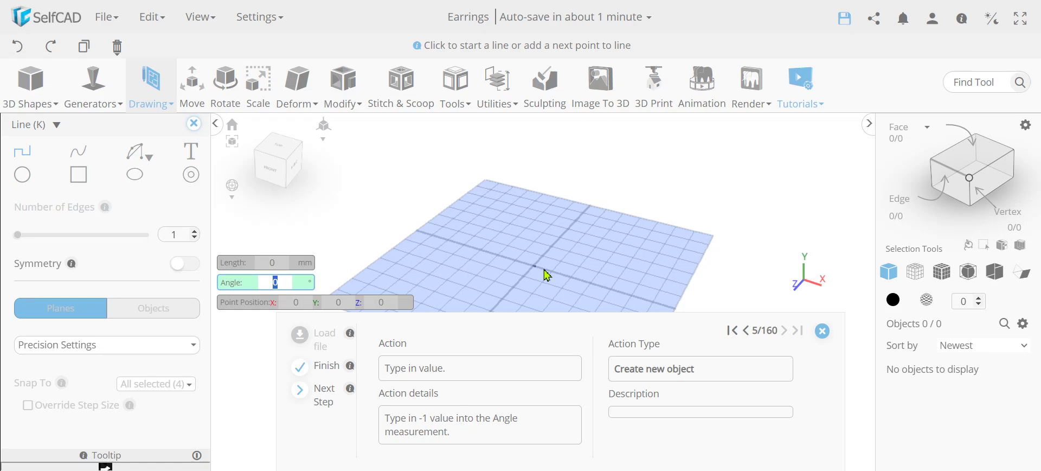
text(-1)
key(Return)
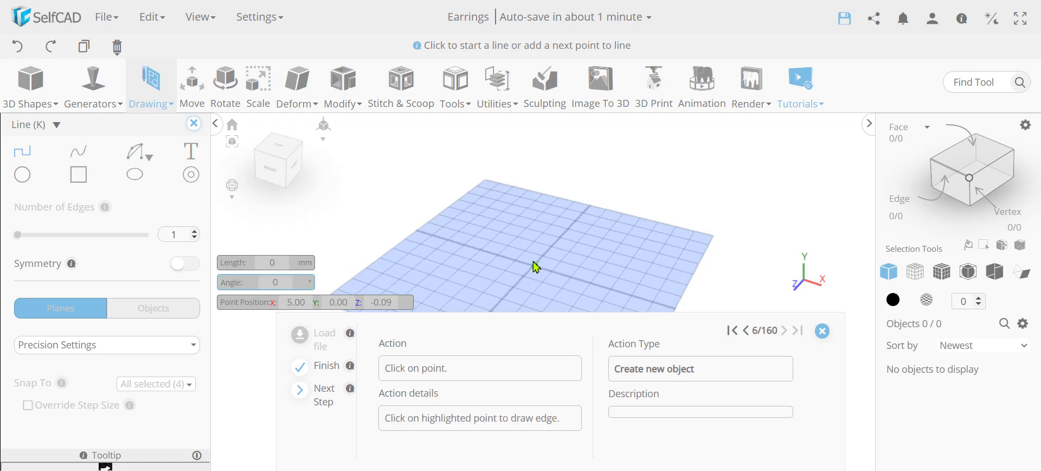
click(538, 268)
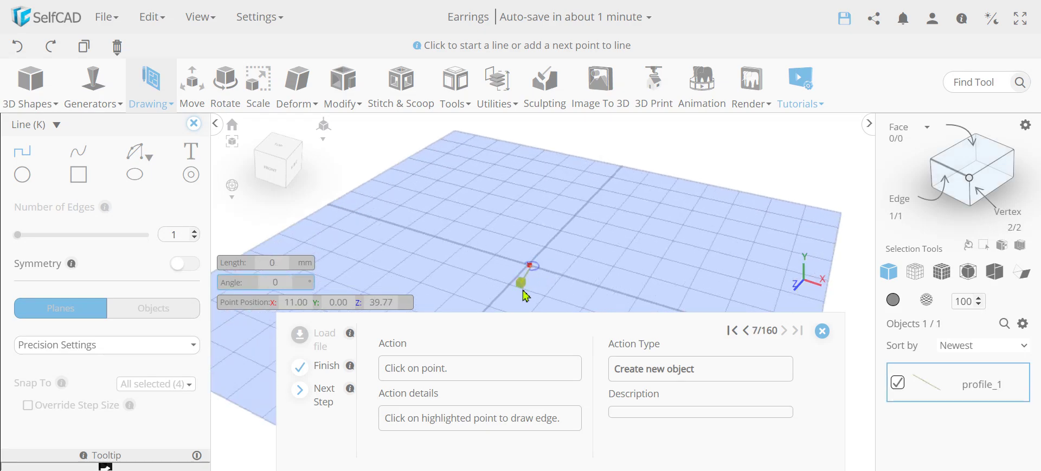
click(521, 283)
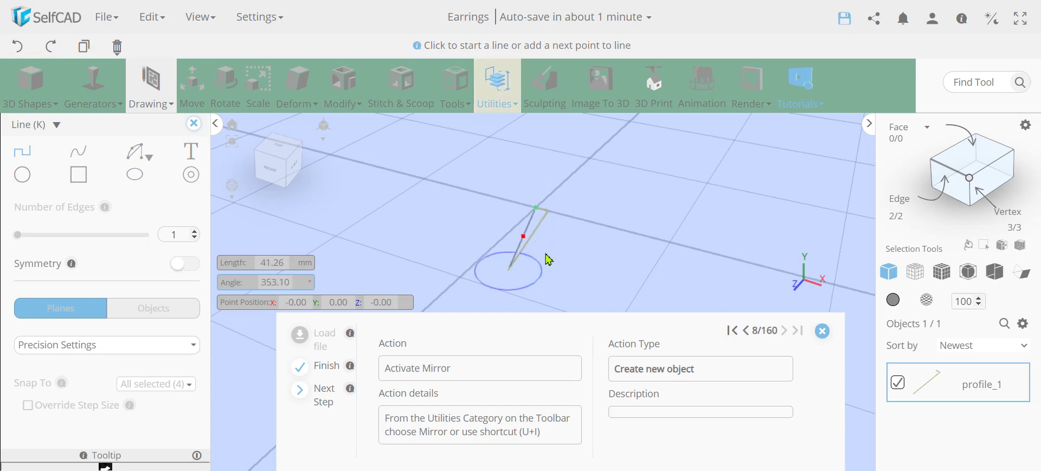
Mirror the line profile with Create Copy enabled and the direction set to Left.
click(497, 87)
click(527, 247)
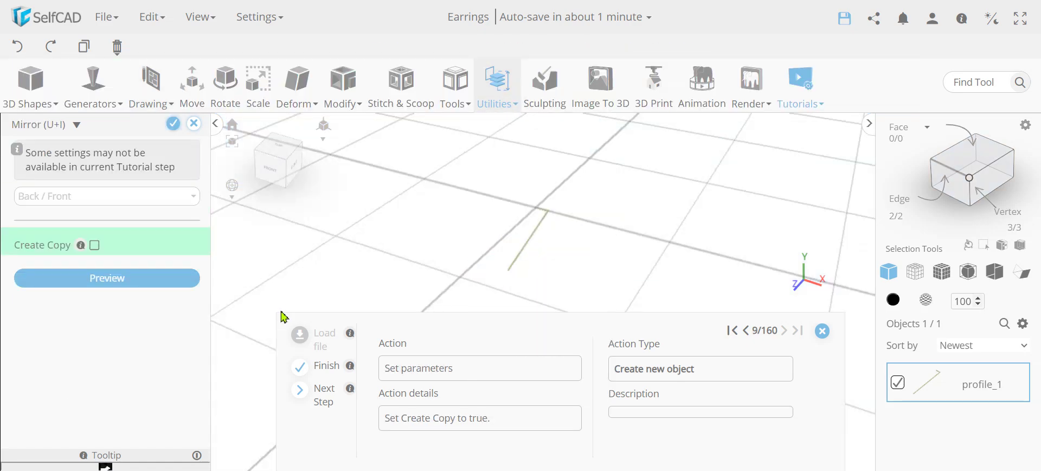
click(95, 247)
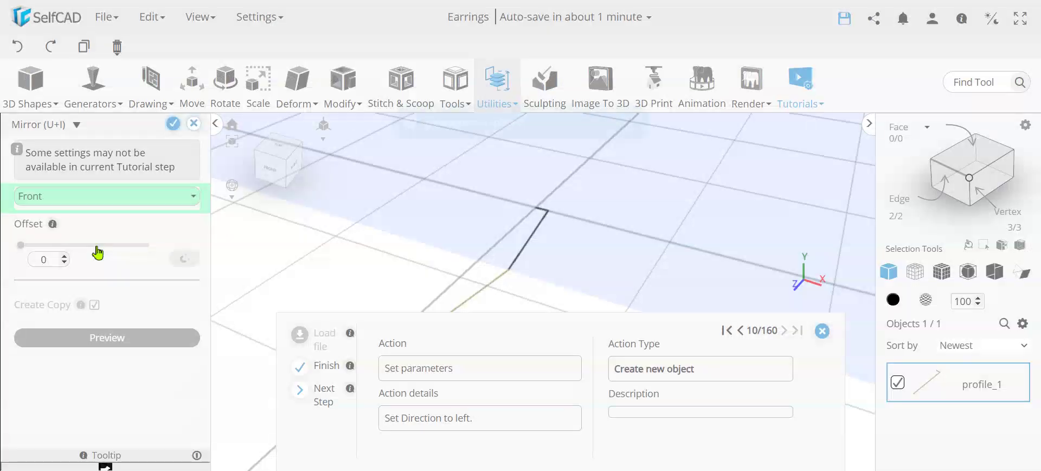
click(65, 206)
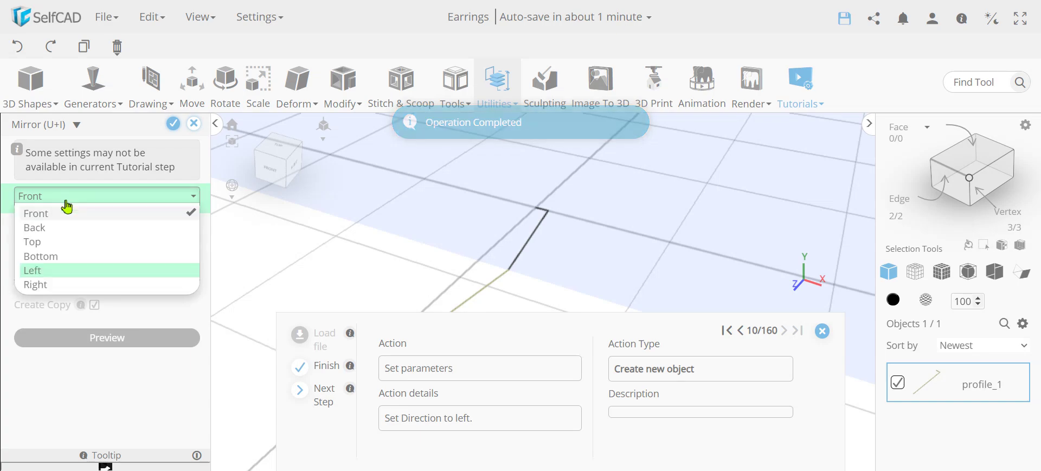
click(47, 274)
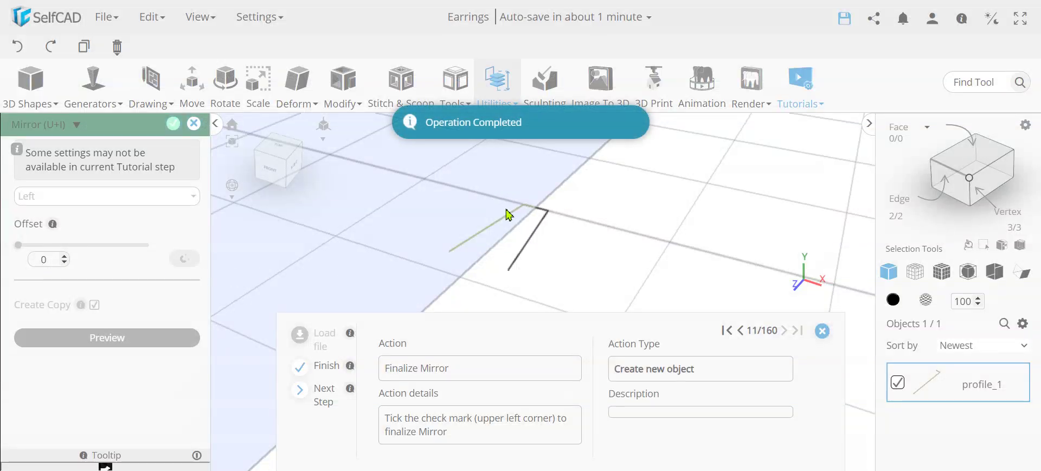
click(173, 123)
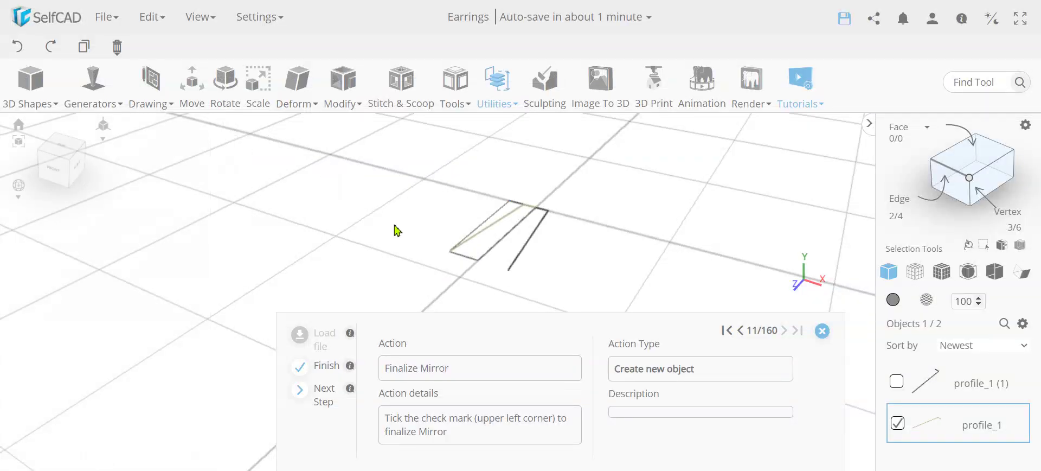
Select the mirrored copy along with the original profile and merge them into one object.
click(895, 384)
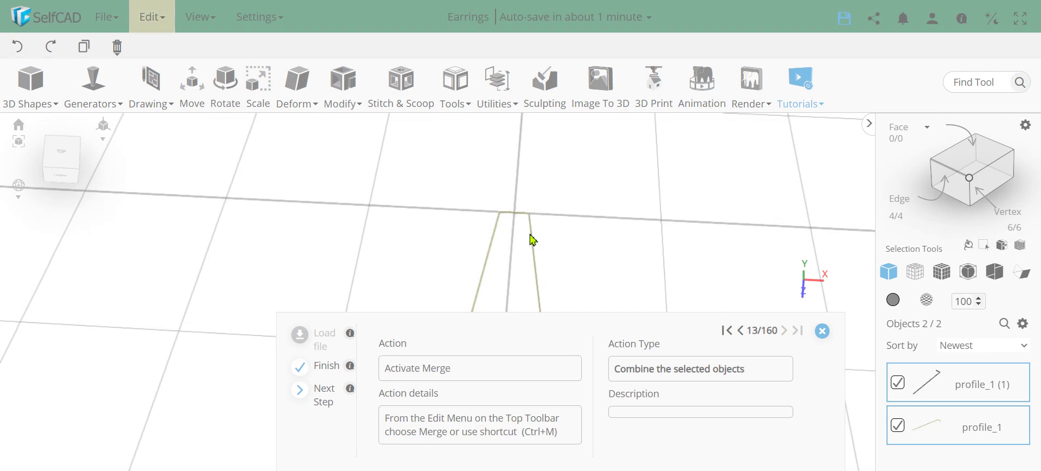
key(ctrl+m)
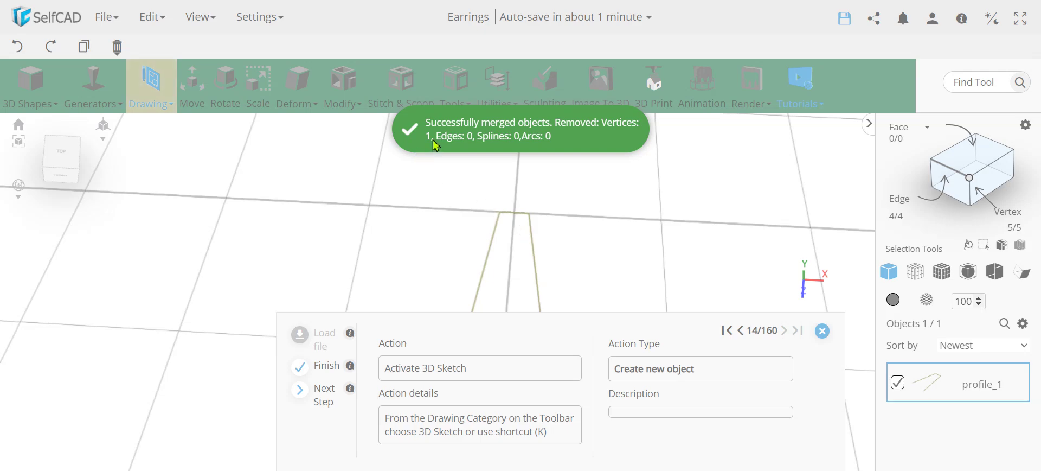
scroll(529, 233, up, 3)
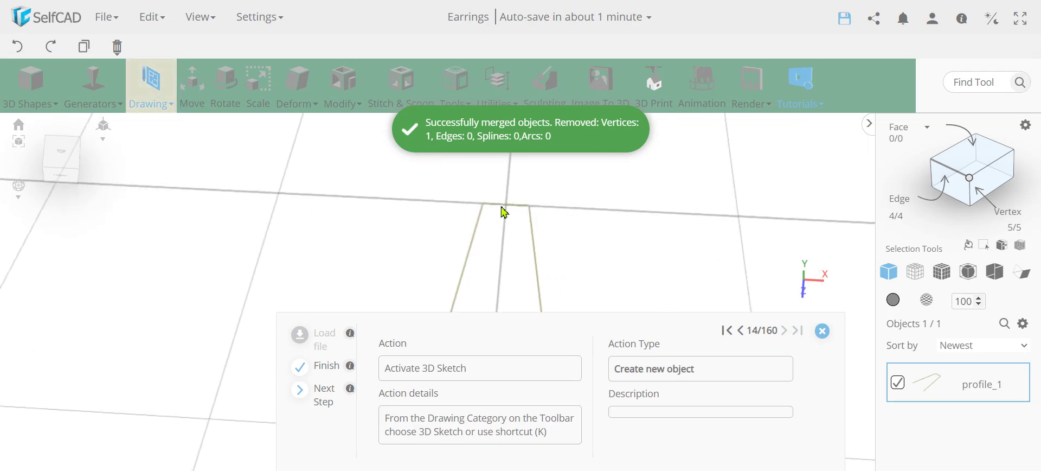
scroll(515, 209, down, 4)
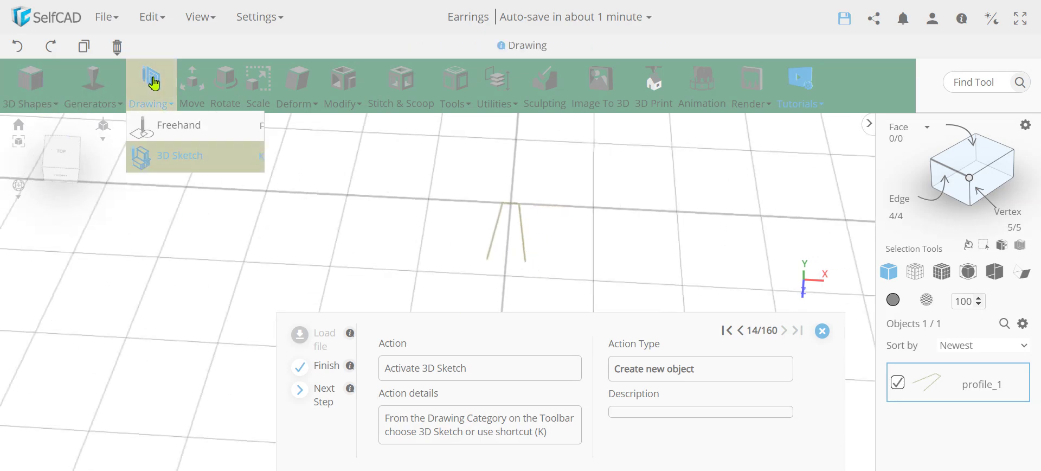
Sketch a 12-edge ellipse spanning the two open ends of the merged profile, then pause the Ellipse tool.
mouse_move(147, 91)
click(162, 155)
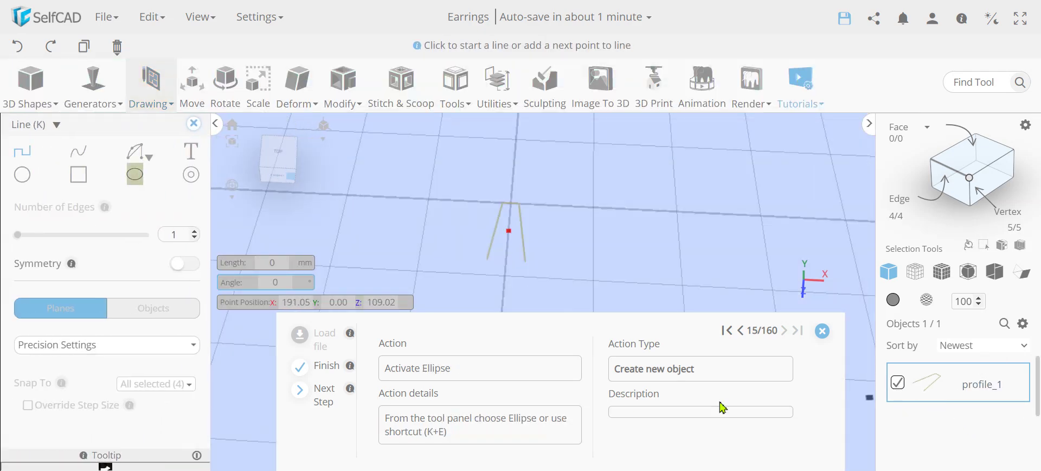
click(139, 181)
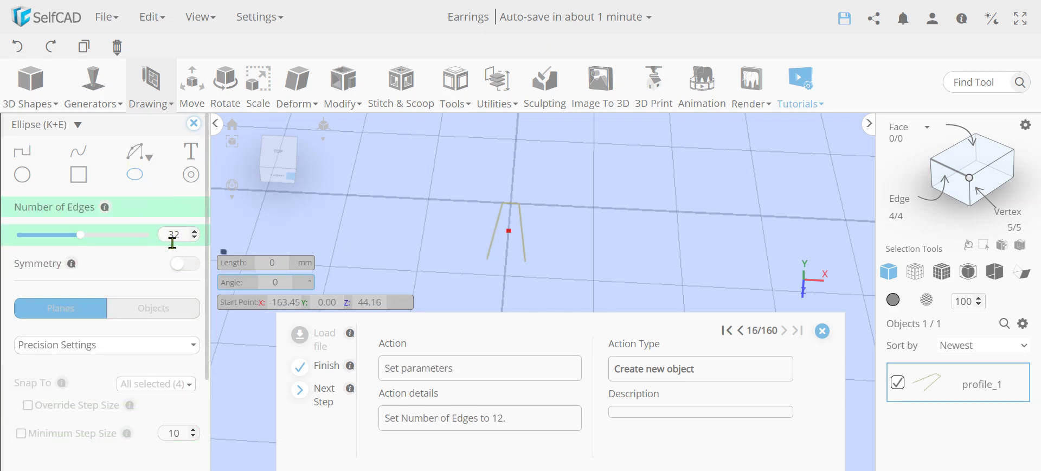
text(12)
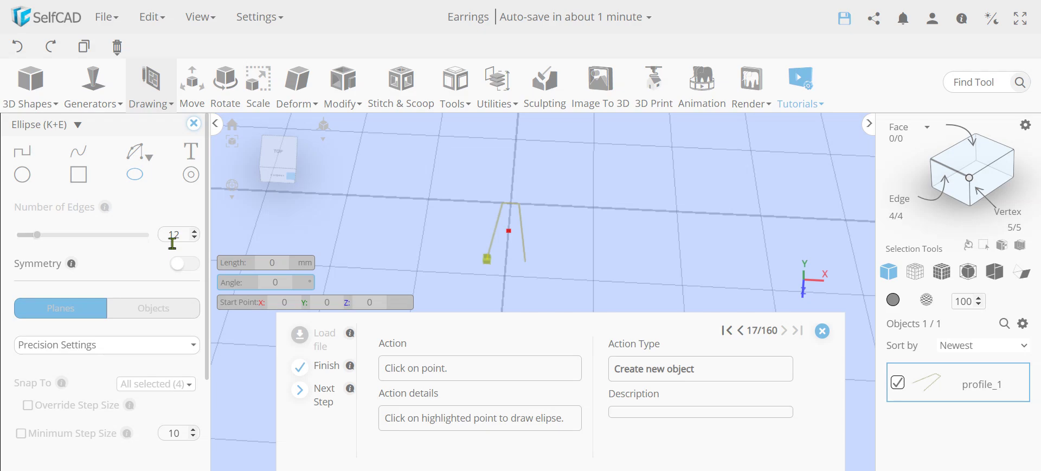
click(487, 259)
click(526, 271)
click(509, 277)
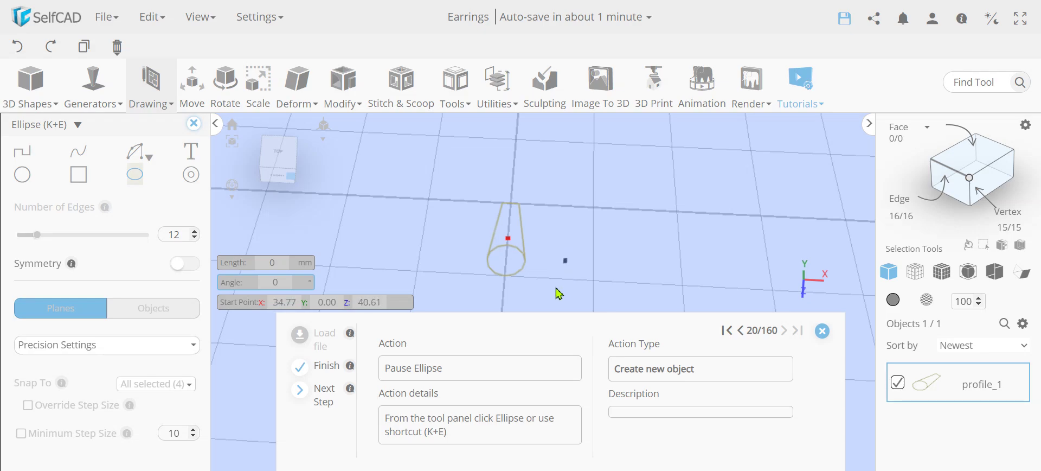
click(135, 175)
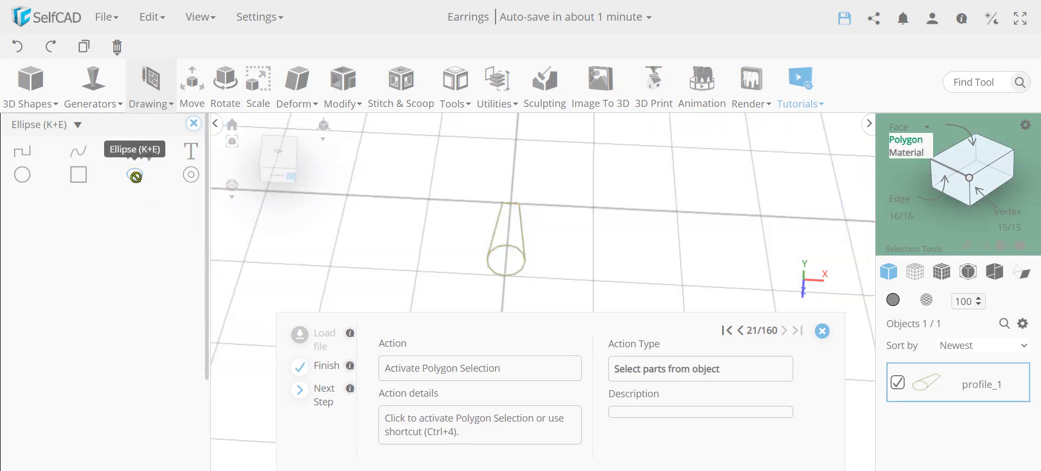
Delete the upper half of the ellipse inside the profile using Polygon selection, leaving a closed teardrop outline.
click(956, 158)
click(909, 145)
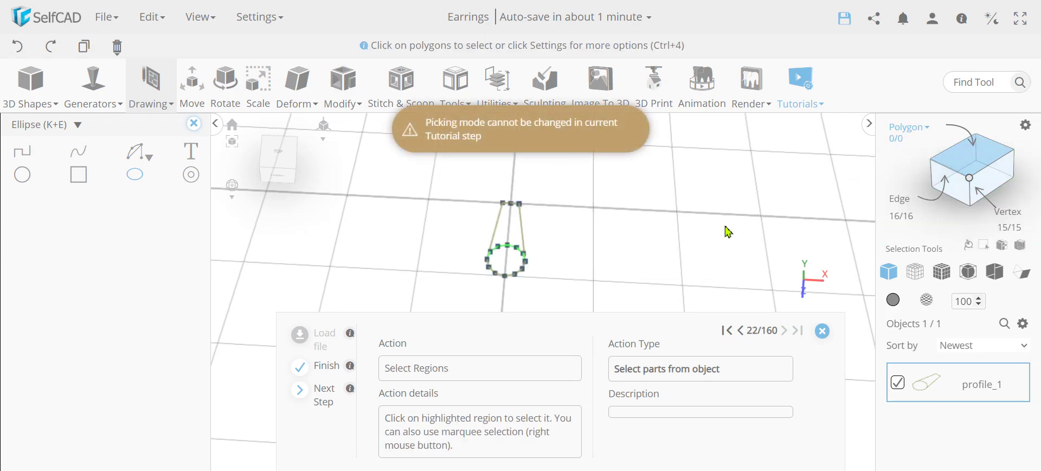
click(499, 246)
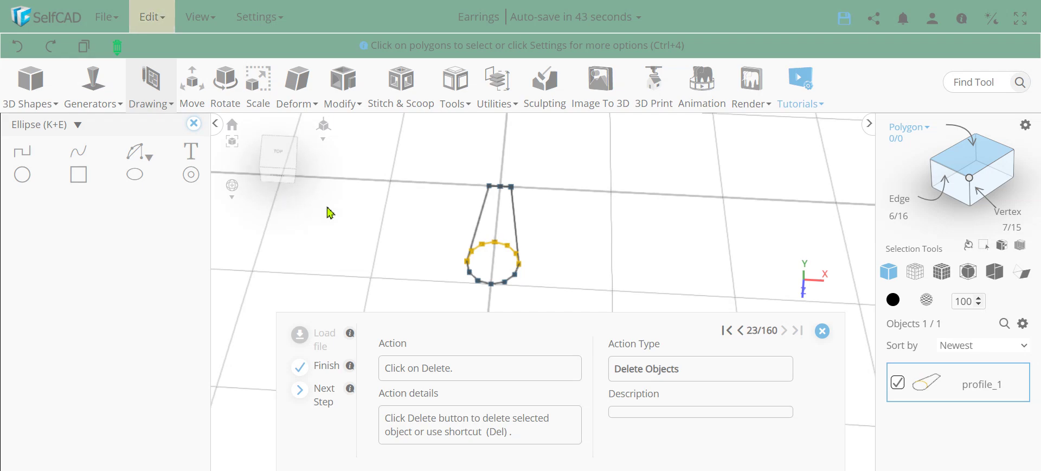
key(Delete)
key(Return)
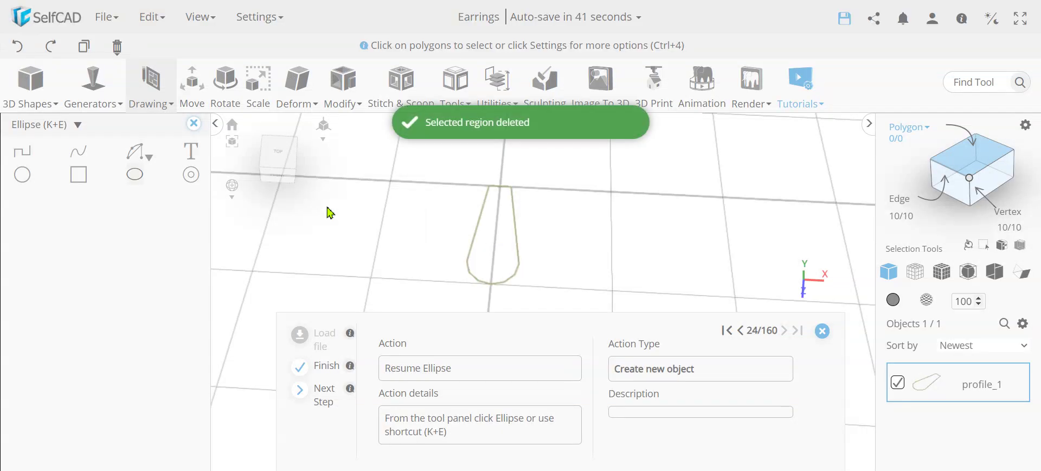
Resume the Ellipse tool and disable snapping to grid vertices.
click(134, 176)
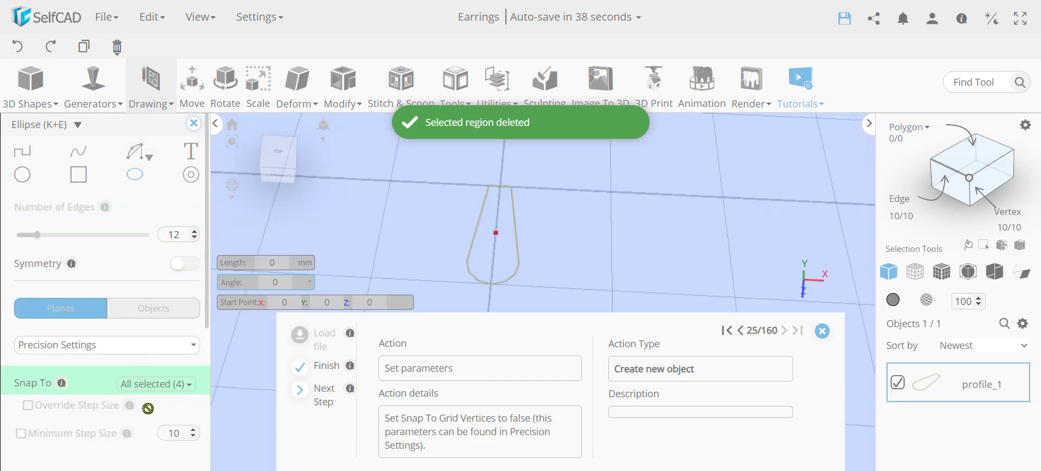
click(149, 386)
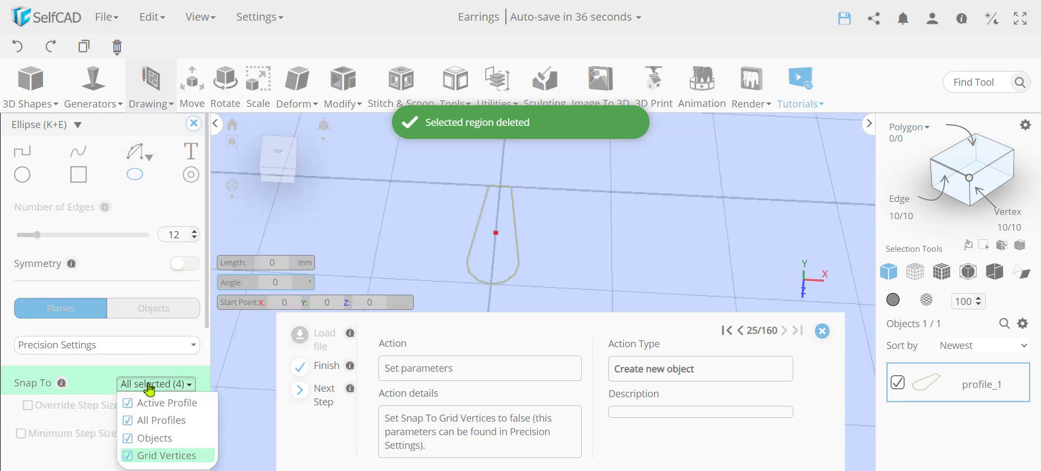
click(153, 453)
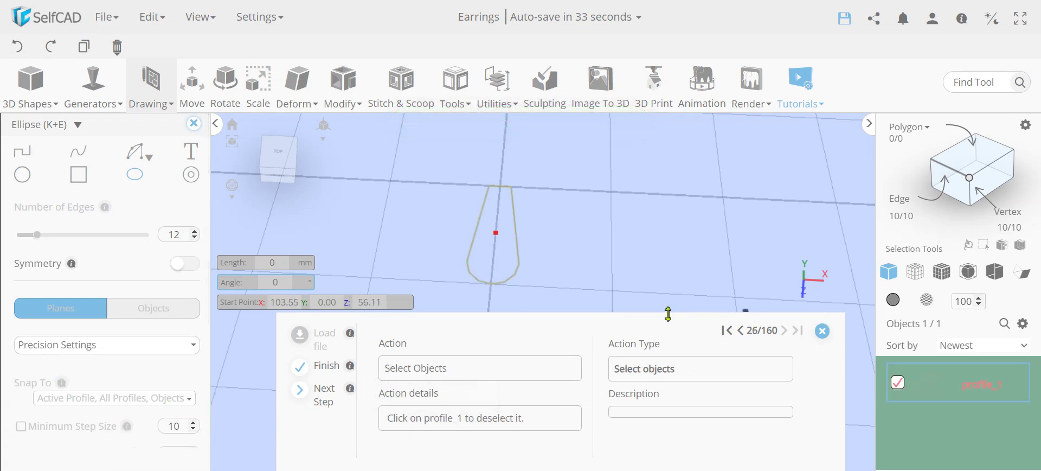
click(128, 401)
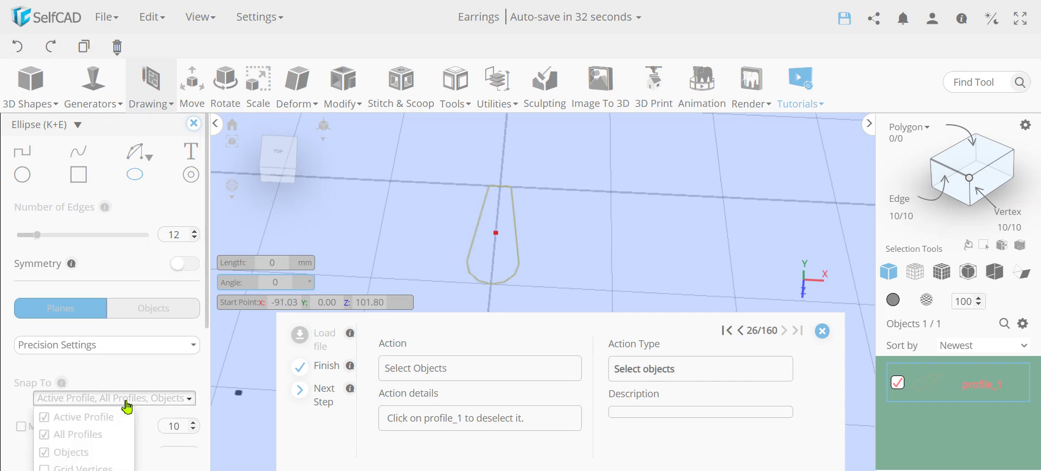
Deselect the teardrop outline and sketch a small 12-edge ellipse sitting on the middle of its short upper edge.
click(137, 400)
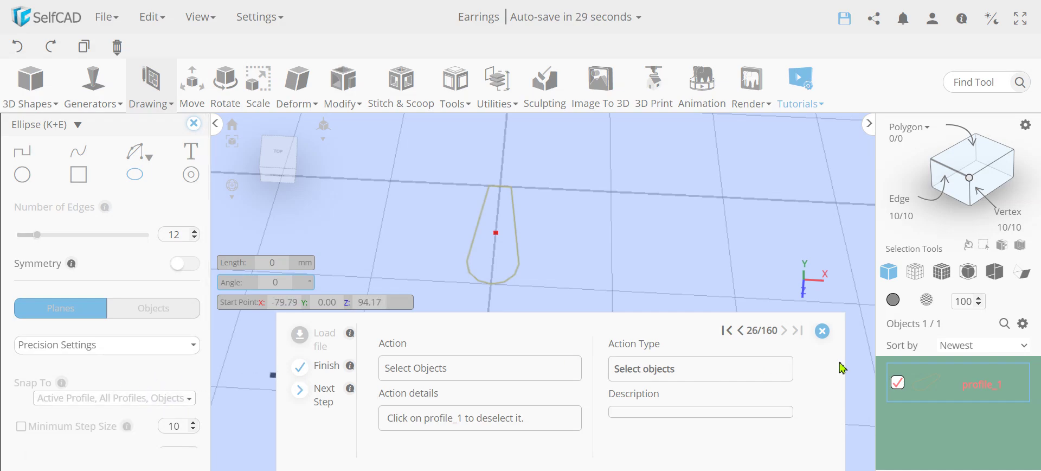
click(898, 385)
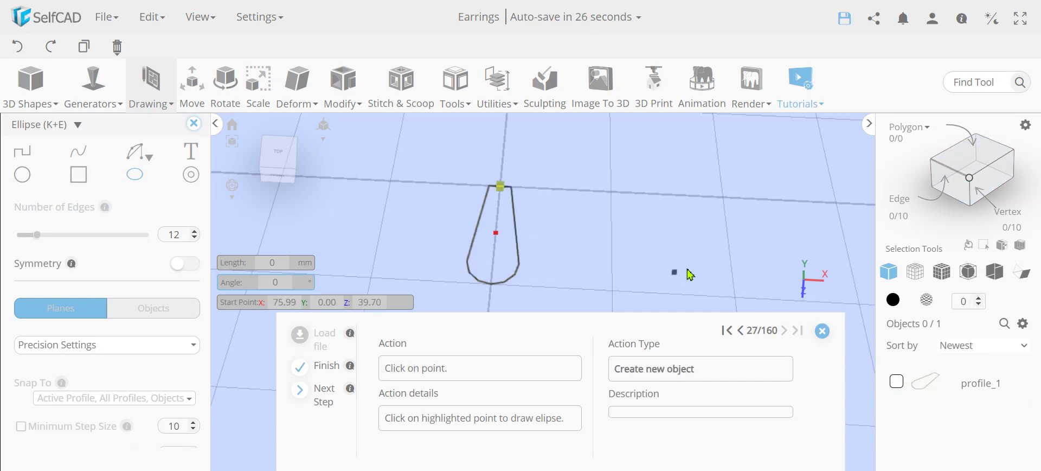
click(502, 187)
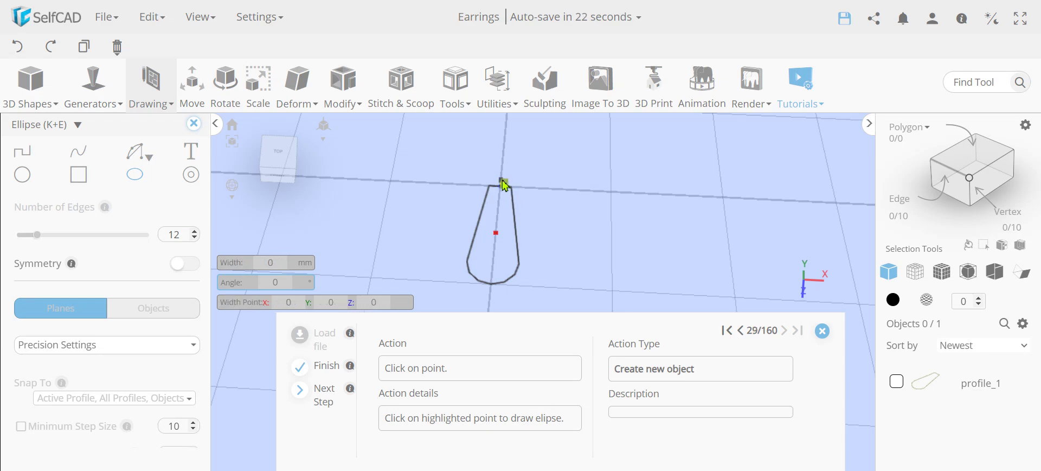
click(511, 191)
With the small ellipse deselected, draw a diagonal line from the outline's upper-left corner to its right side, then finish sketching.
scroll(500, 182, up, 5)
key(k)
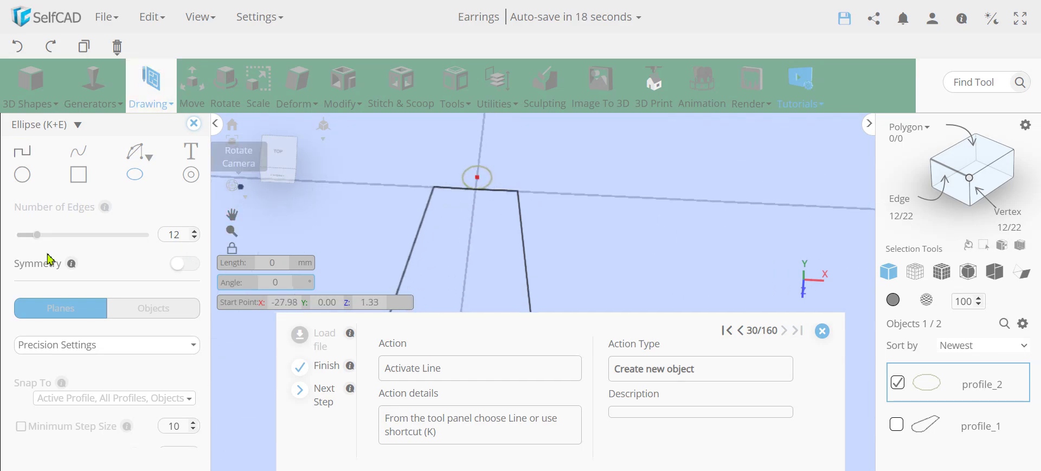
click(22, 156)
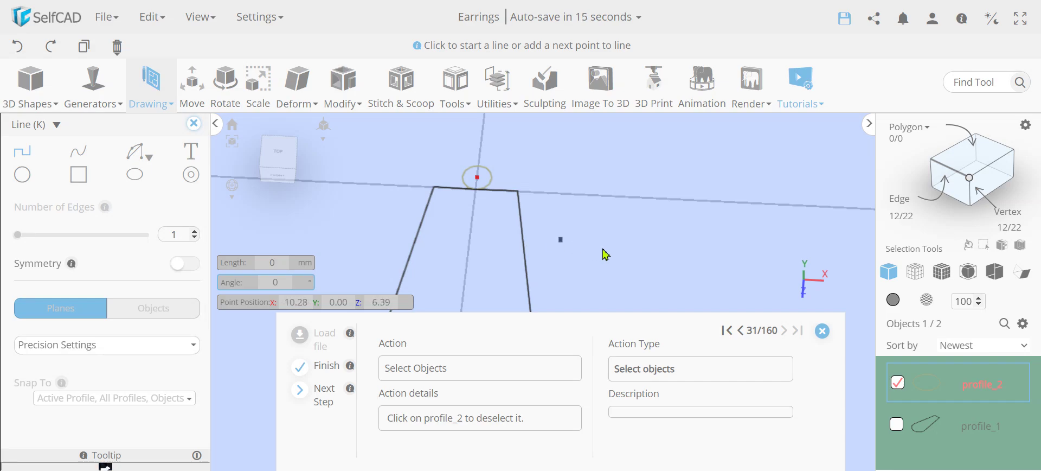
click(896, 384)
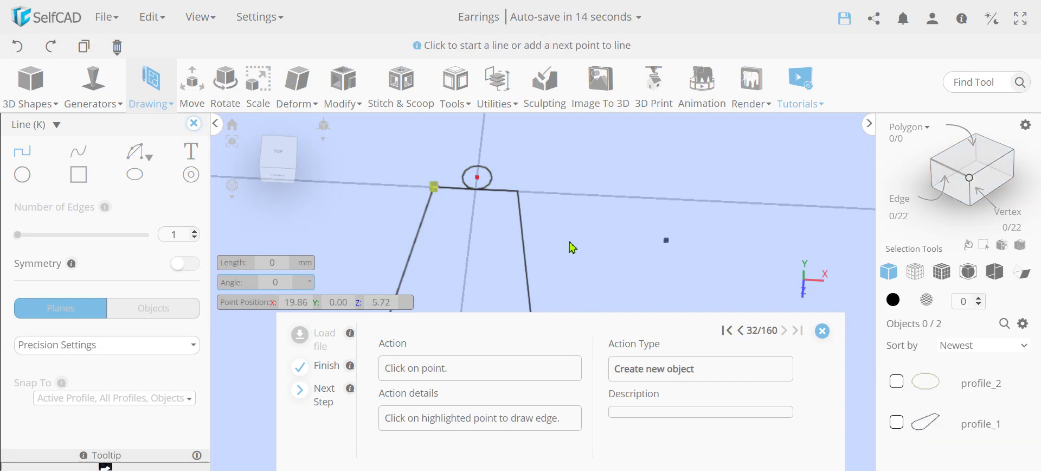
click(435, 191)
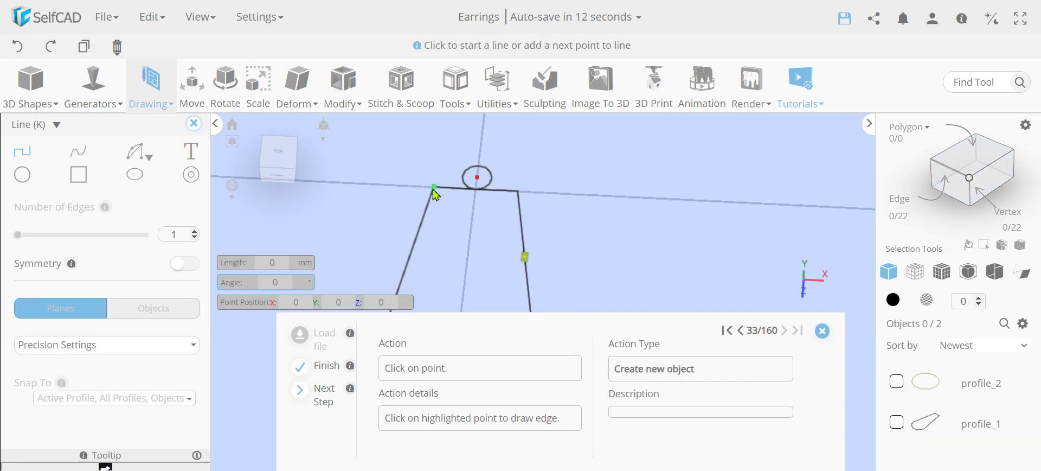
click(524, 257)
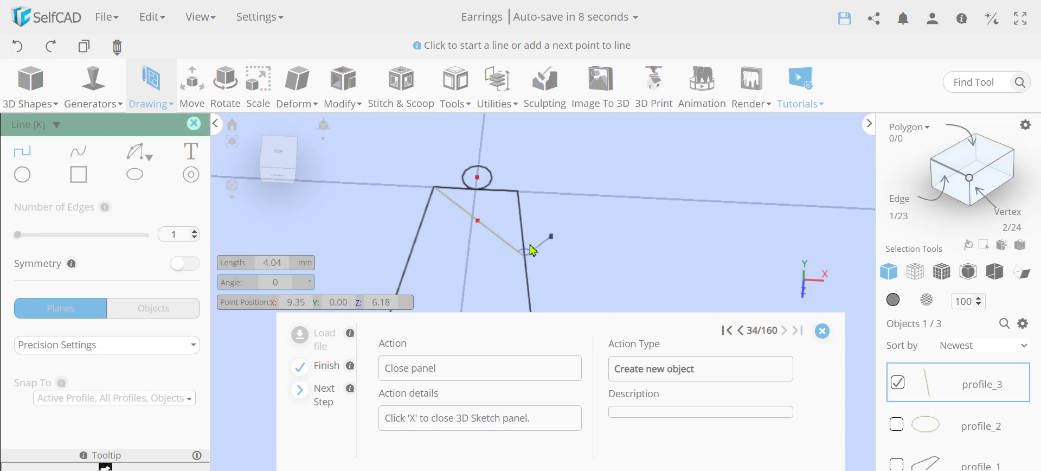
click(194, 124)
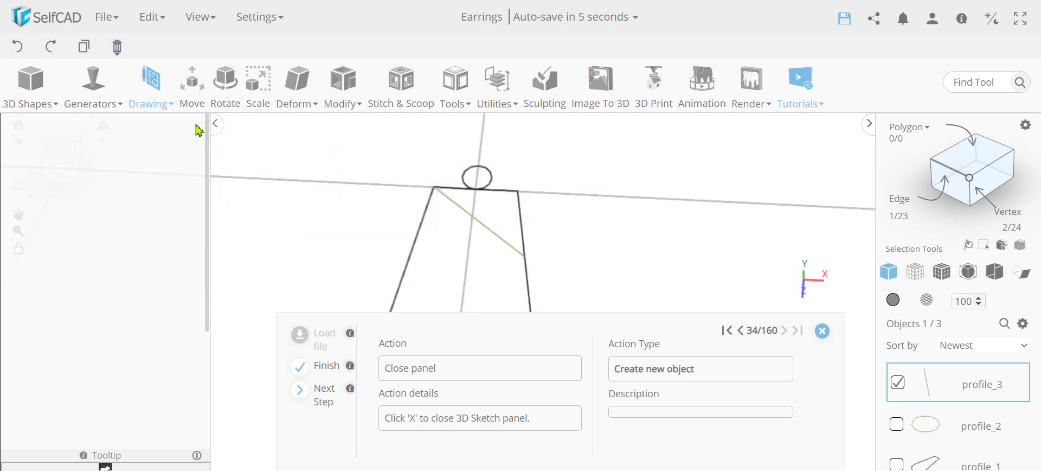
Set up Copy offsets for the diagonal line with position X -1, Y 0, Z 6.5 and scale X 8, Y 0, Z 6.
scroll(596, 225, down, 5)
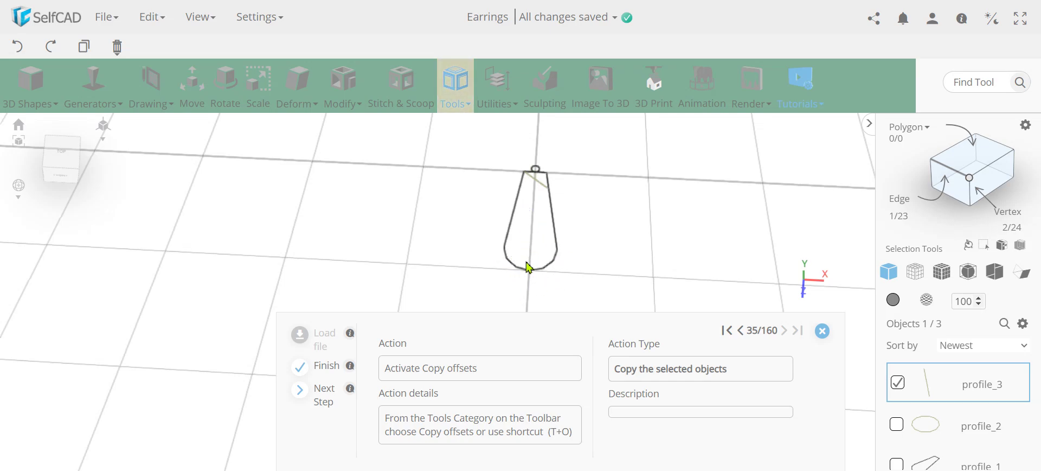
scroll(537, 169, up, 5)
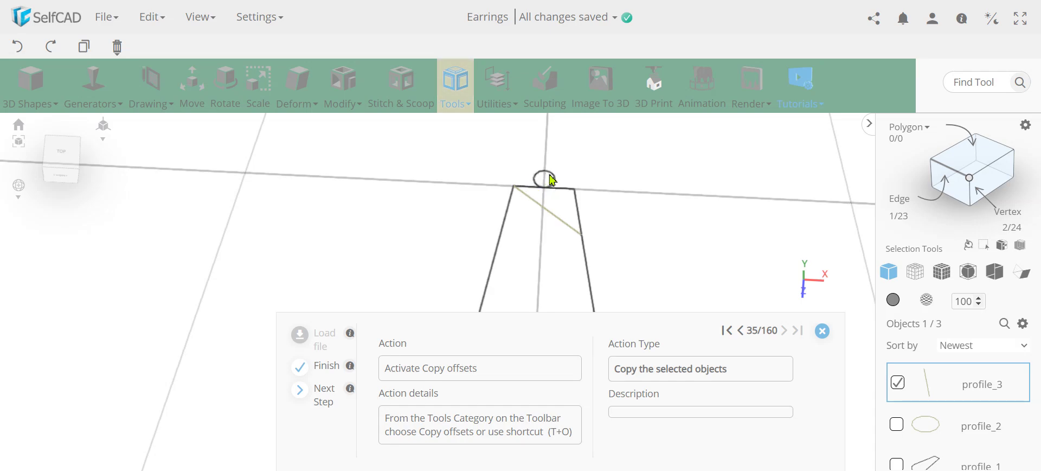
scroll(655, 265, down, 3)
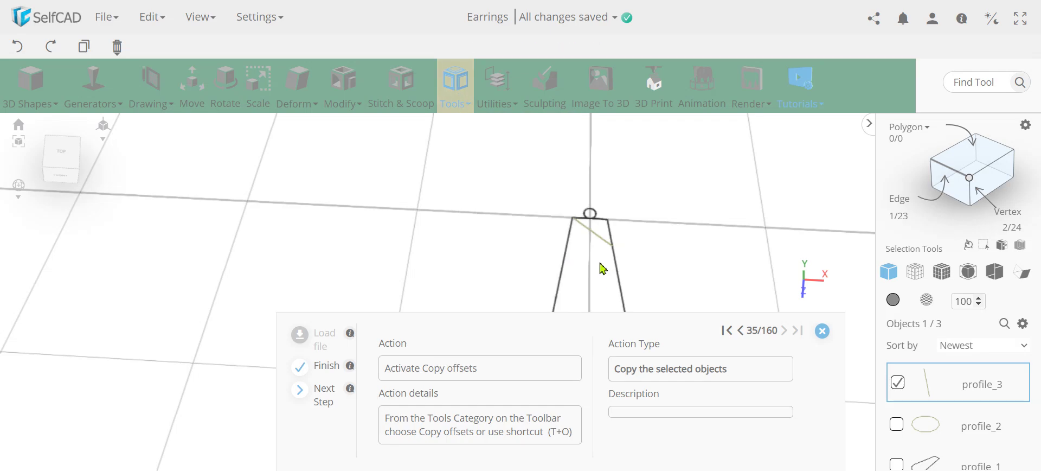
scroll(612, 263, down, 5)
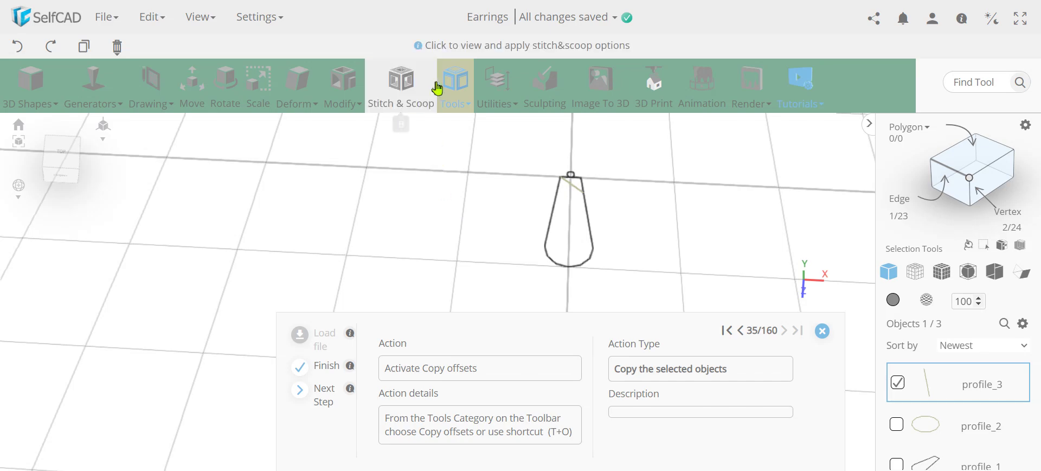
click(455, 84)
click(471, 73)
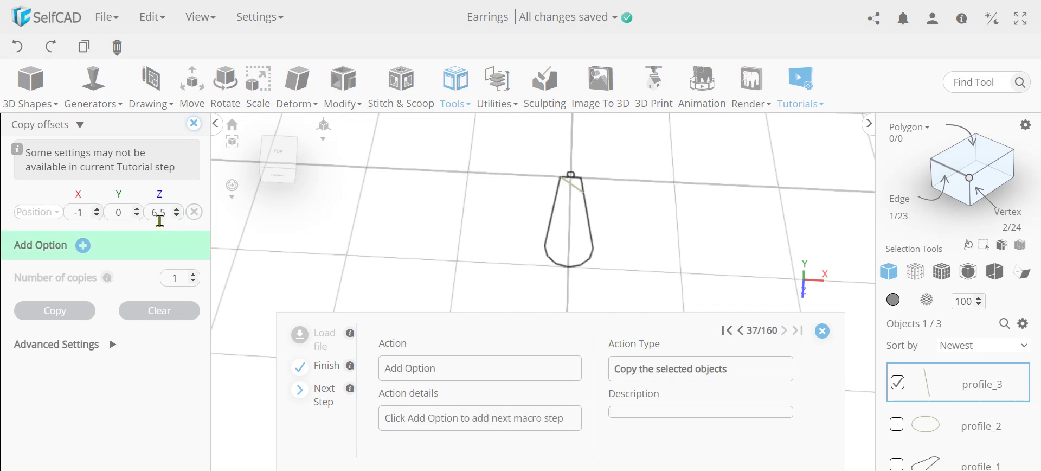
click(82, 248)
click(54, 232)
click(46, 265)
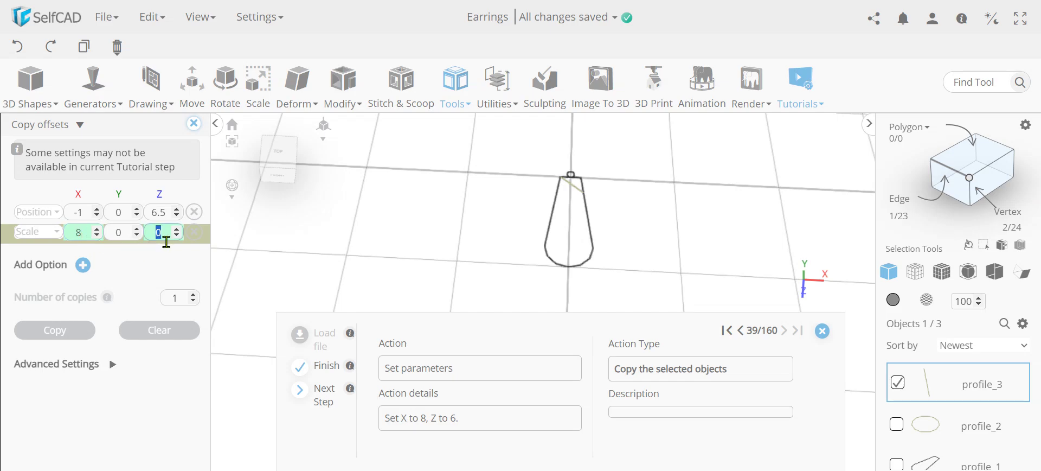
text(6)
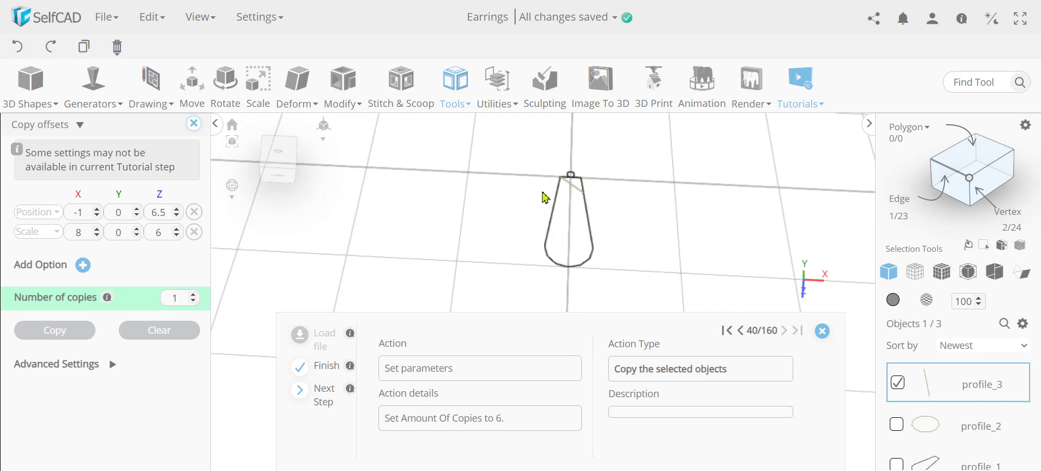
Generate 6 offset copies of the diagonal line and group them with the original line.
double_click(181, 302)
text(8)
double_click(182, 301)
click(54, 330)
scroll(616, 181, up, 3)
scroll(616, 209, down, 2)
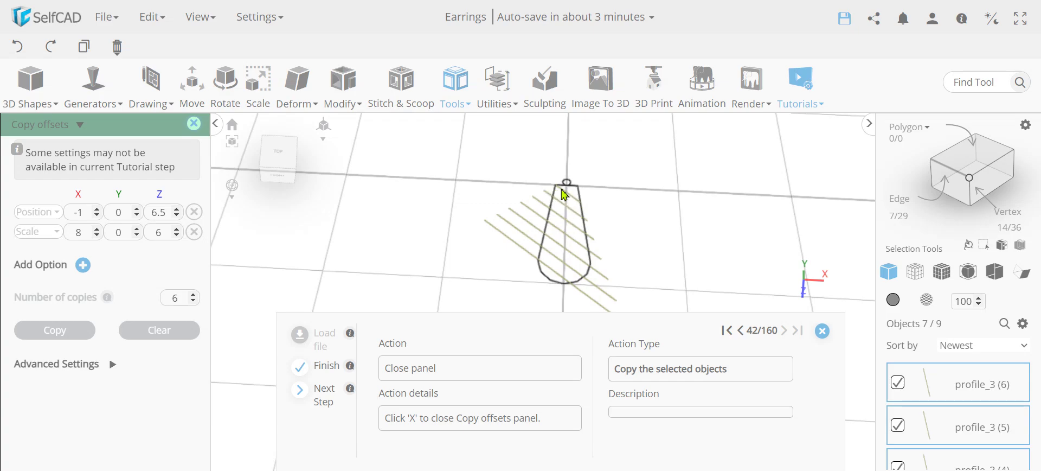
scroll(563, 216, up, 2)
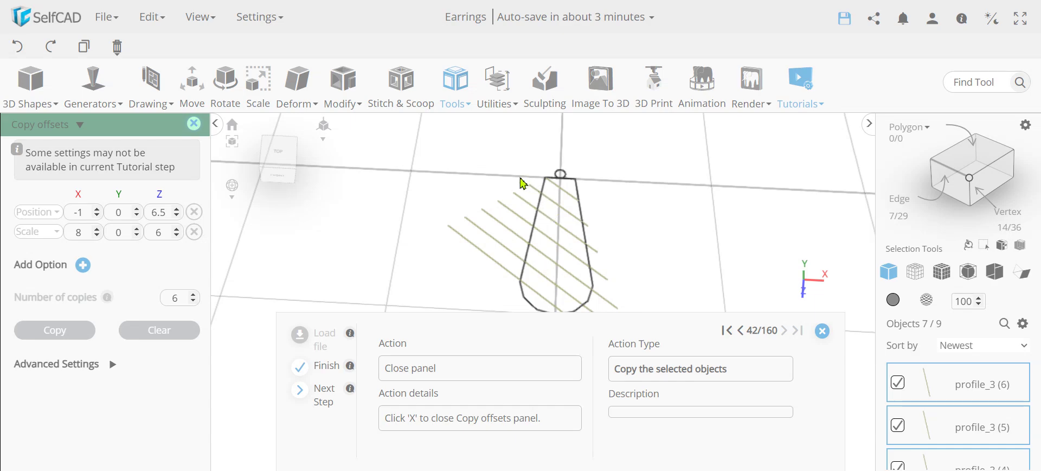
scroll(659, 293, down, 2)
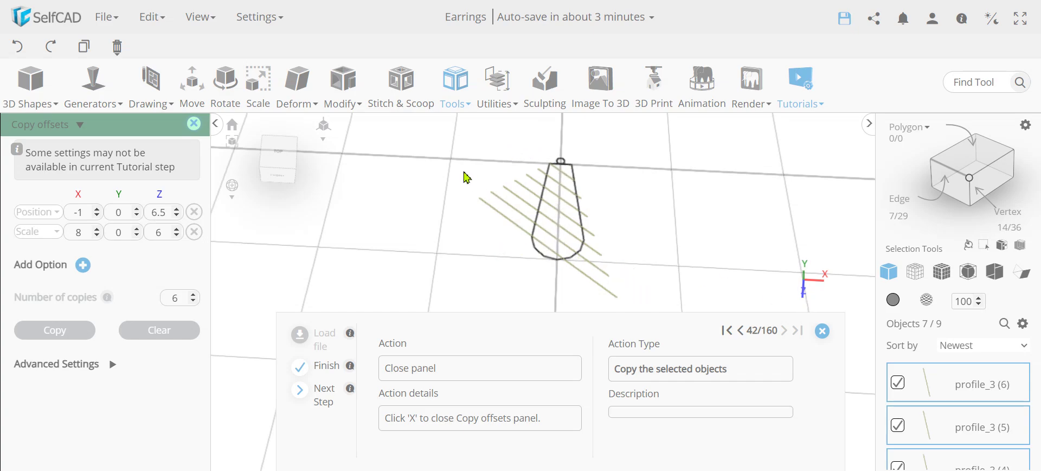
click(194, 123)
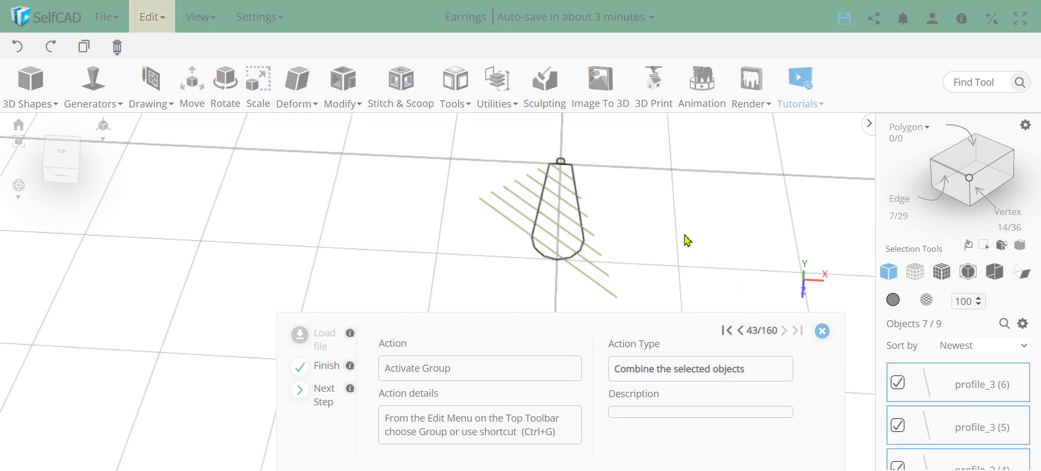
key(ctrl+g)
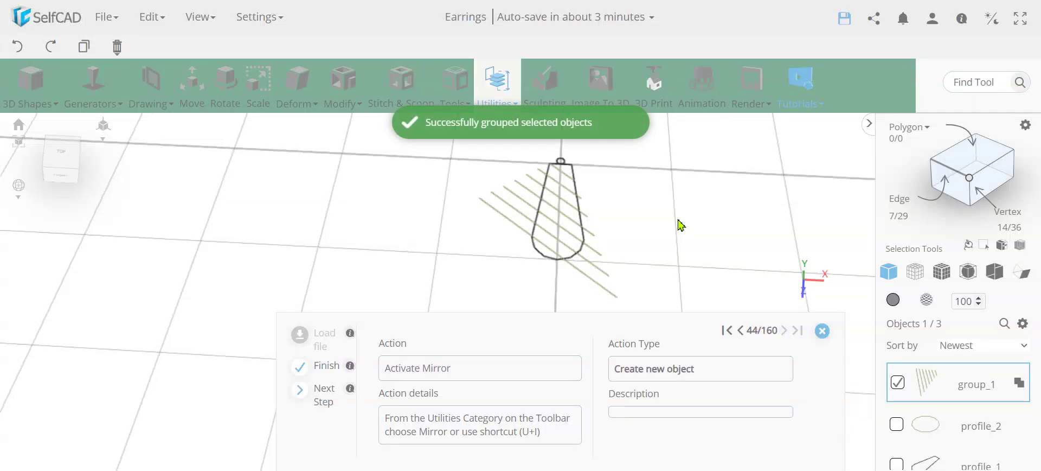
Mirror the line group as a copy in the Right direction with an offset of -24.35.
scroll(561, 227, up, 1)
scroll(561, 228, down, 2)
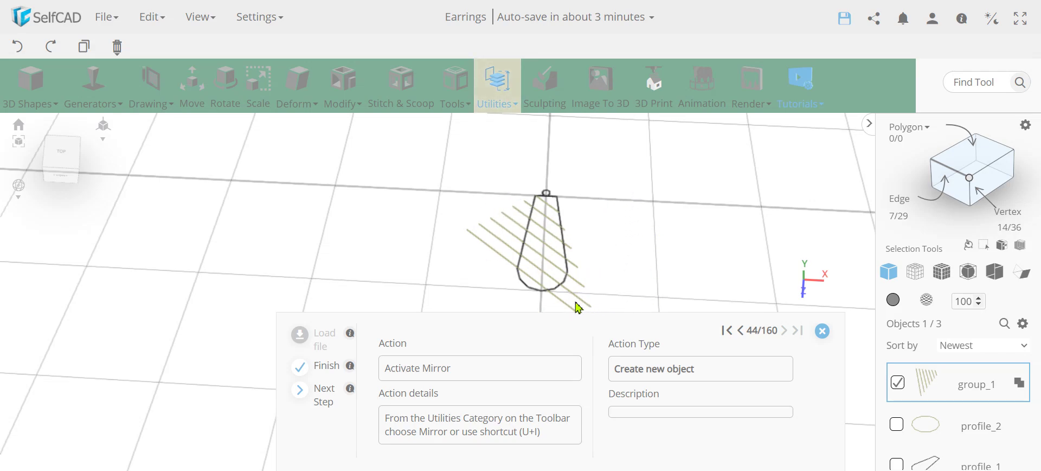
click(497, 87)
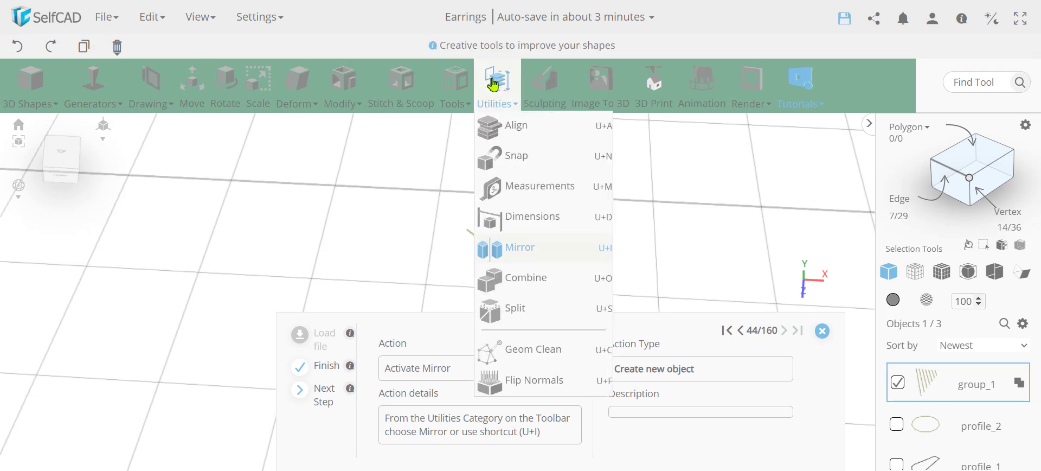
click(521, 251)
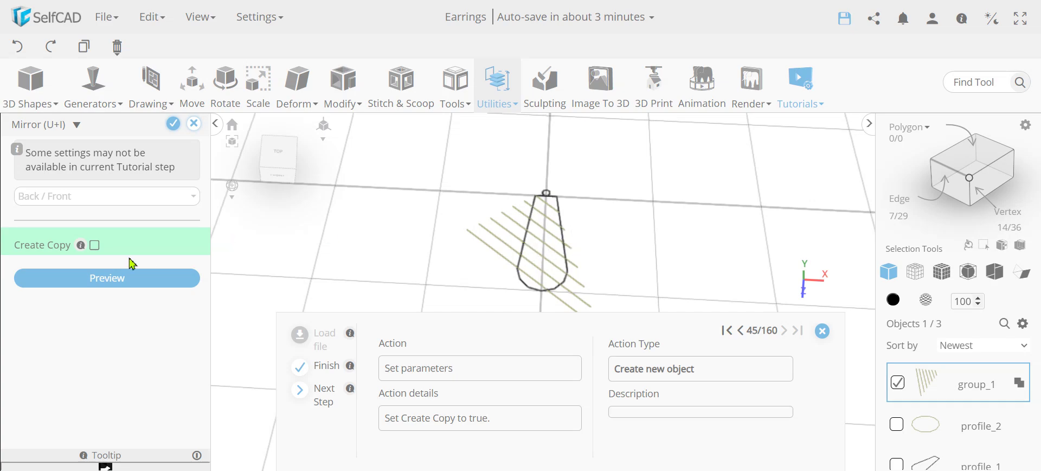
click(95, 245)
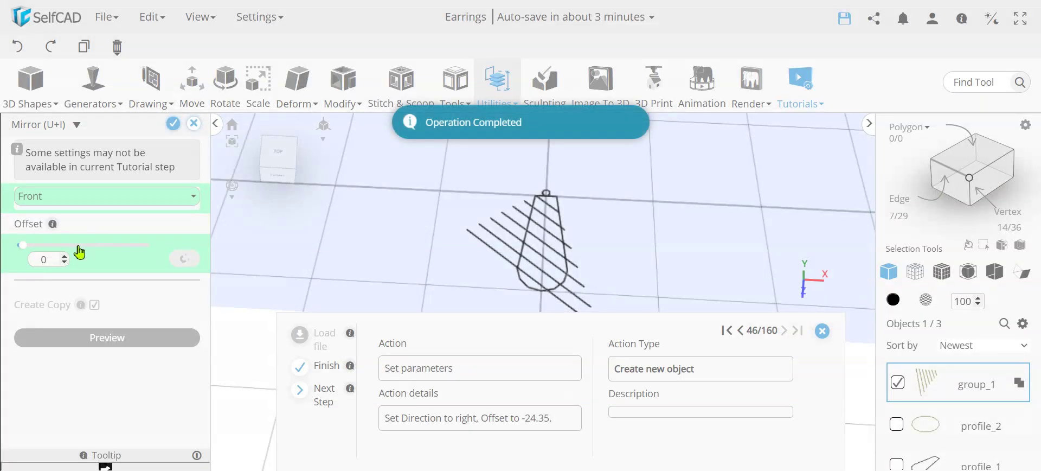
double_click(52, 260)
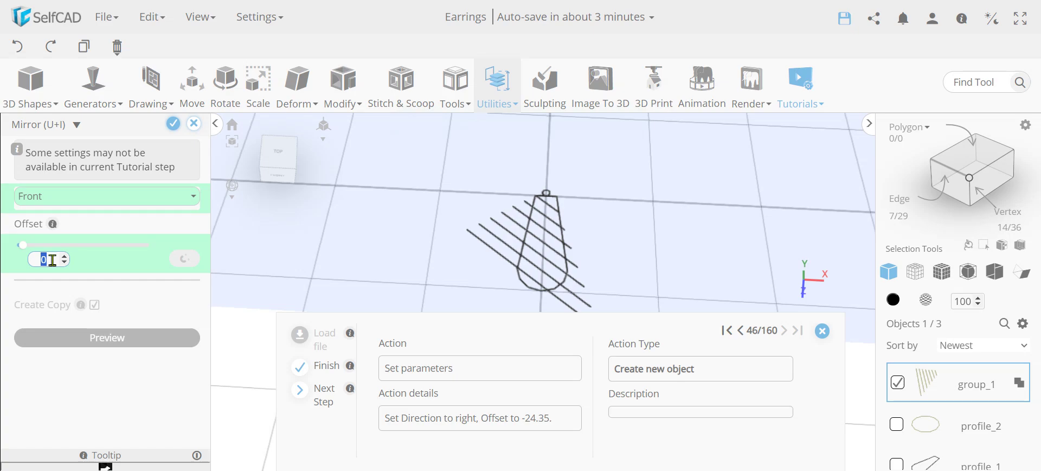
text(-24.35)
key(Return)
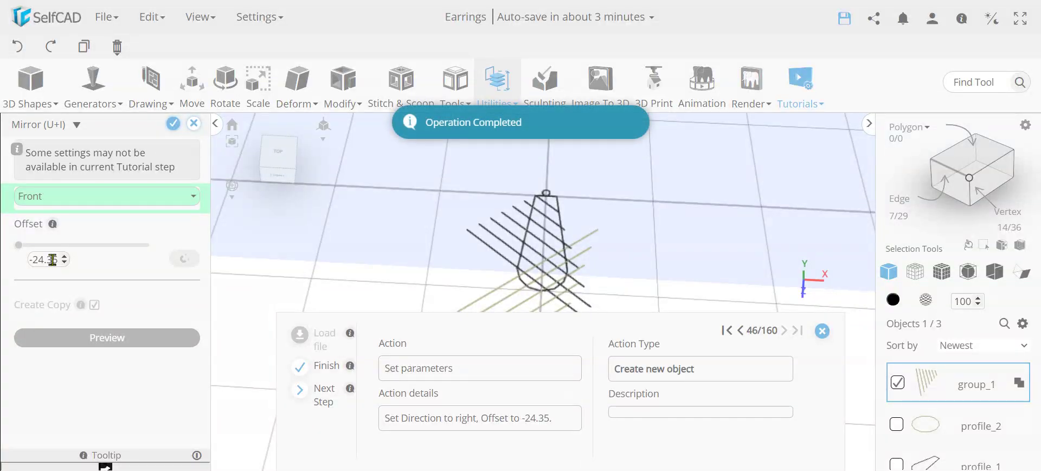
click(82, 197)
click(58, 286)
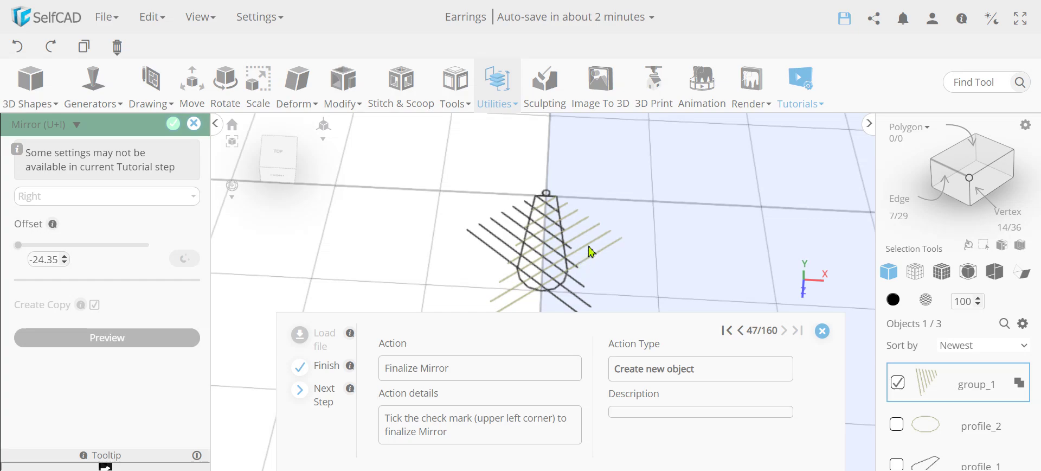
click(172, 126)
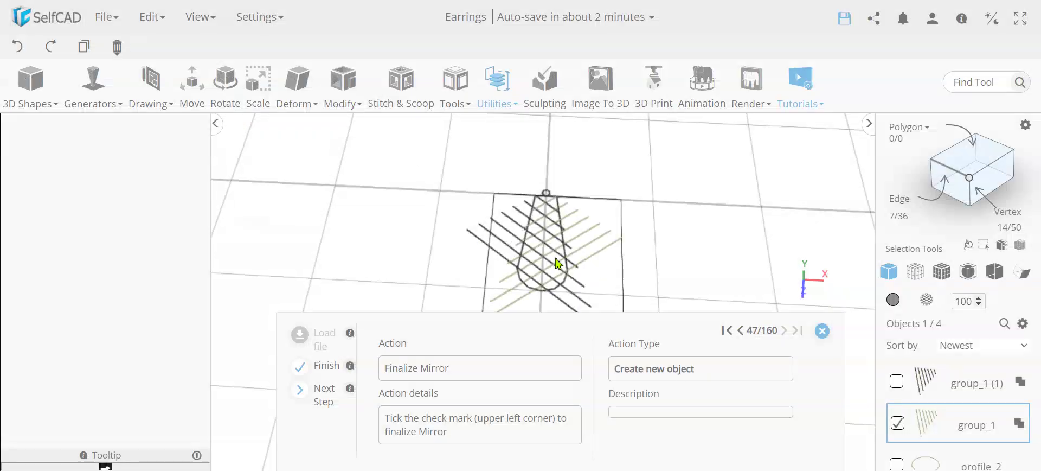
Examine how the two crossing line groups overlap the teardrop outline.
scroll(569, 254, up, 3)
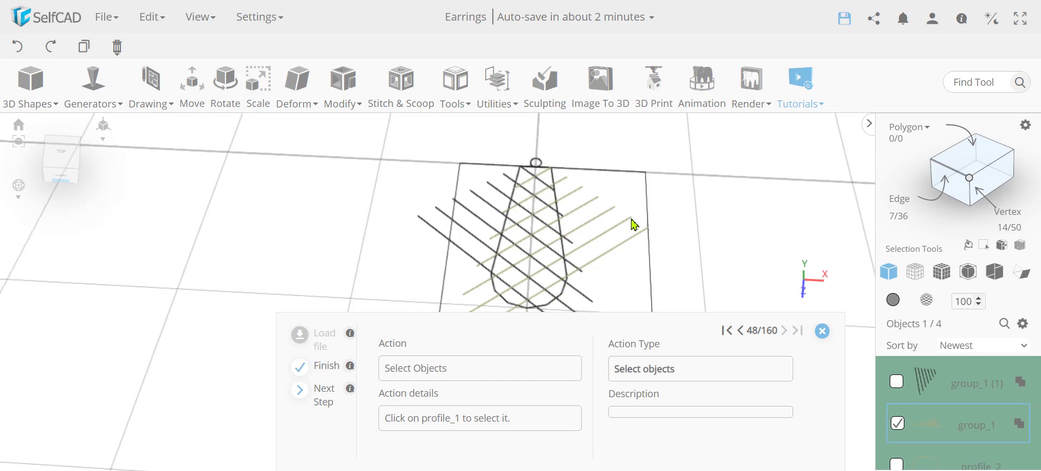
scroll(613, 249, down, 3)
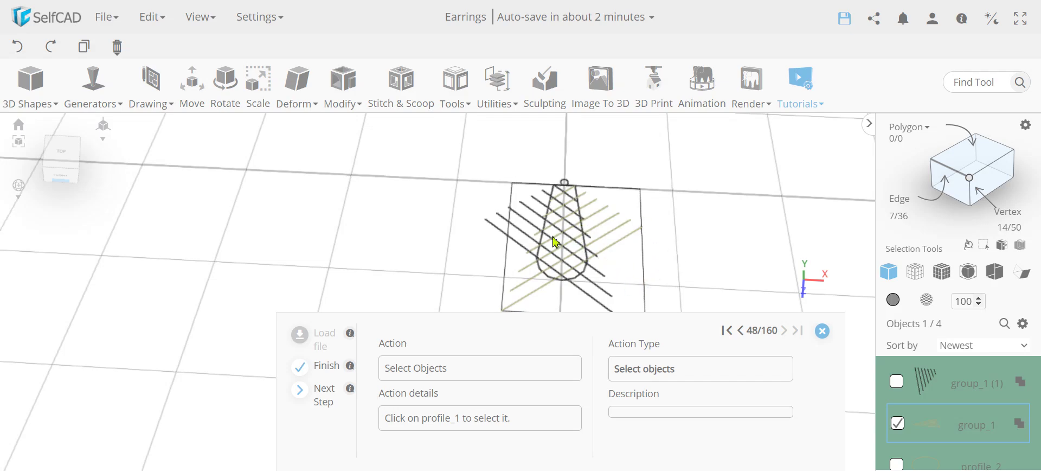
scroll(999, 408, down, 1)
scroll(999, 401, up, 1)
scroll(599, 255, up, 5)
scroll(610, 264, down, 5)
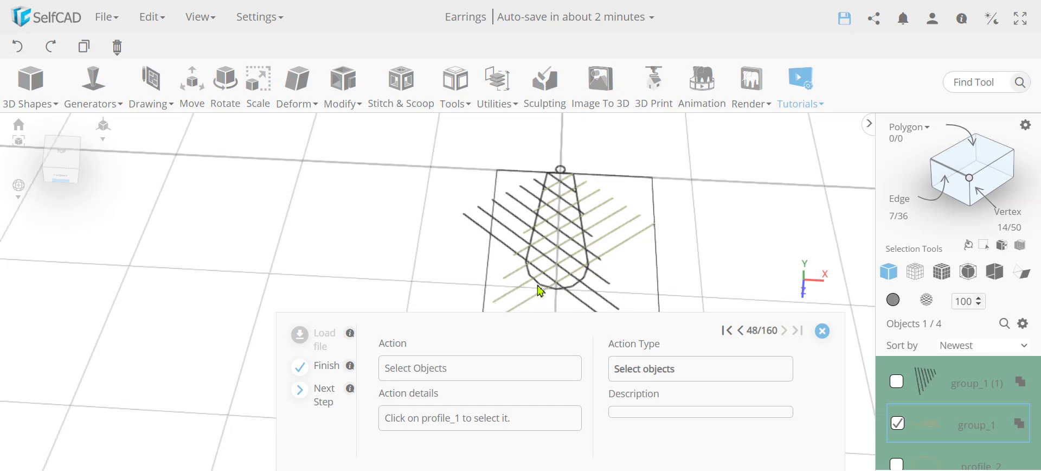
scroll(596, 234, down, 1)
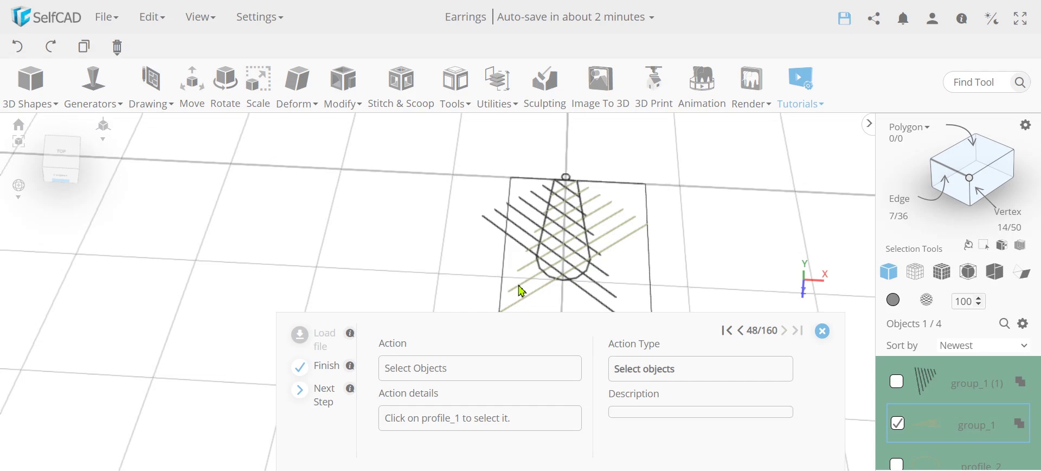
scroll(607, 256, up, 5)
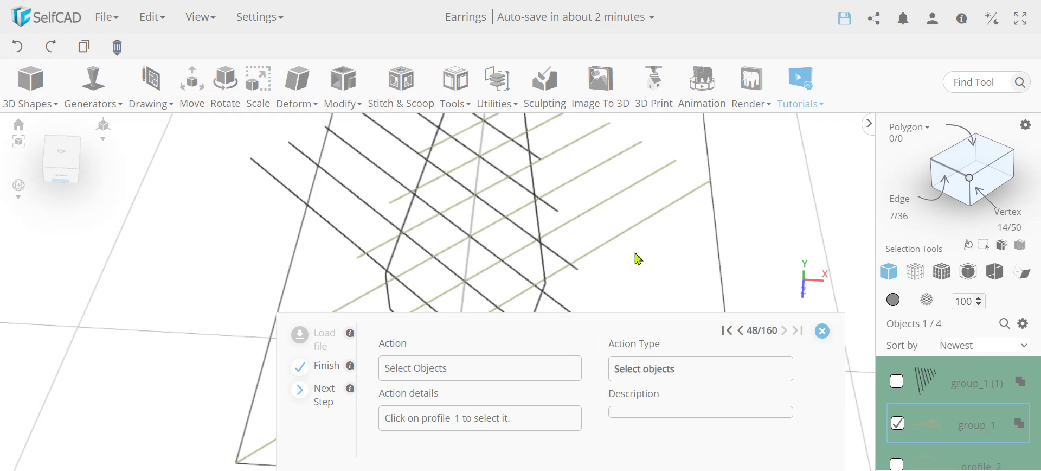
scroll(637, 258, down, 5)
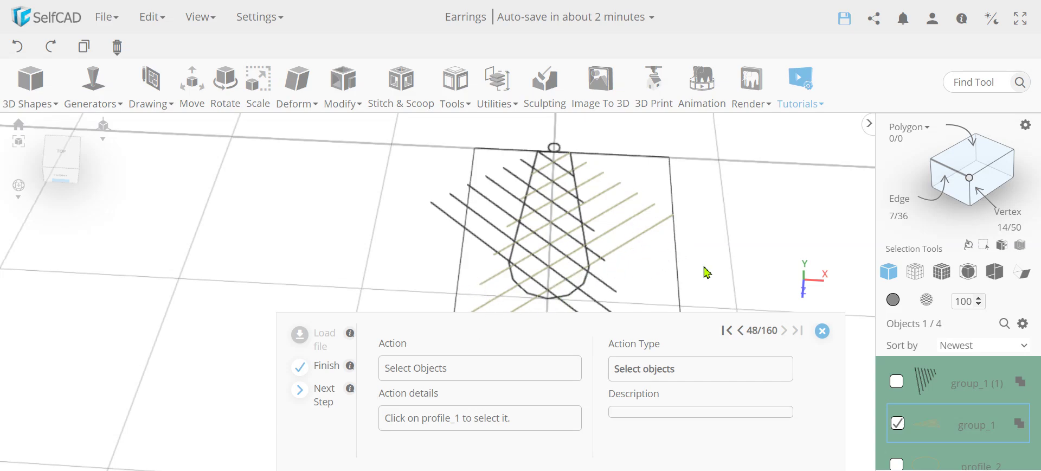
Merge the line group group_1 with the teardrop outline profile_1 into one profile.
scroll(954, 412, down, 1)
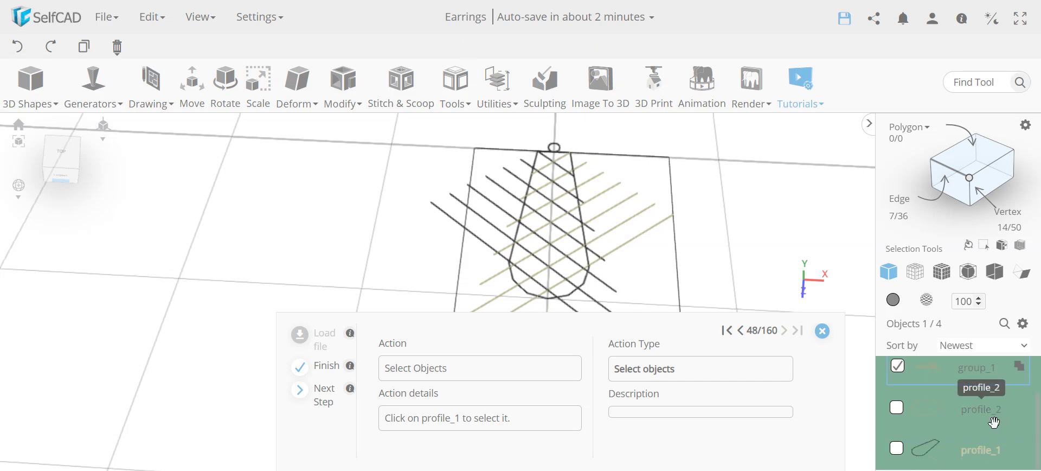
click(898, 449)
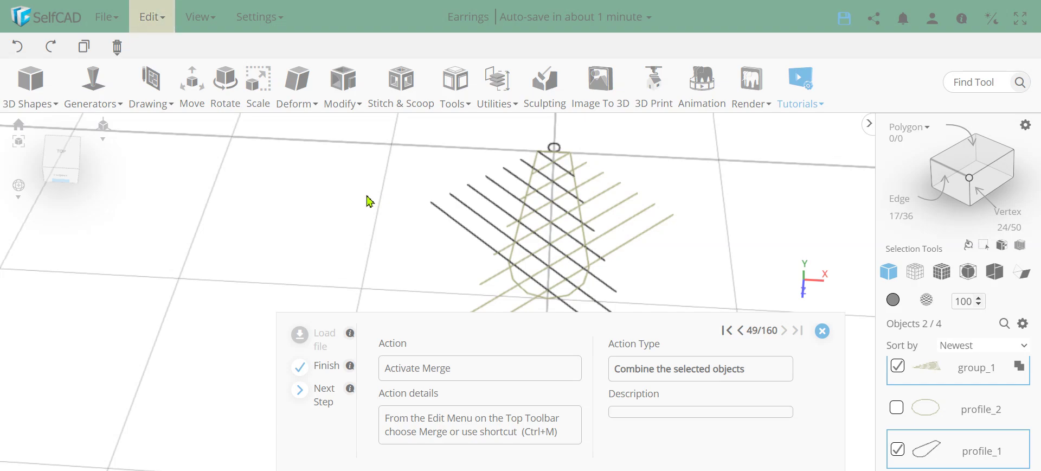
key(ctrl+m)
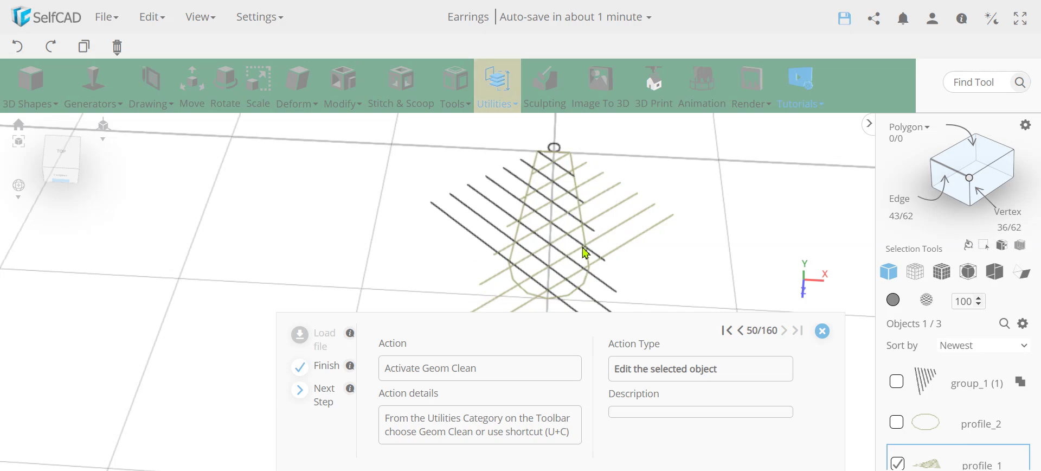
Run Geom Clean on the merged profile with Remove Duplicates off and Remove Loose Edges on.
click(498, 87)
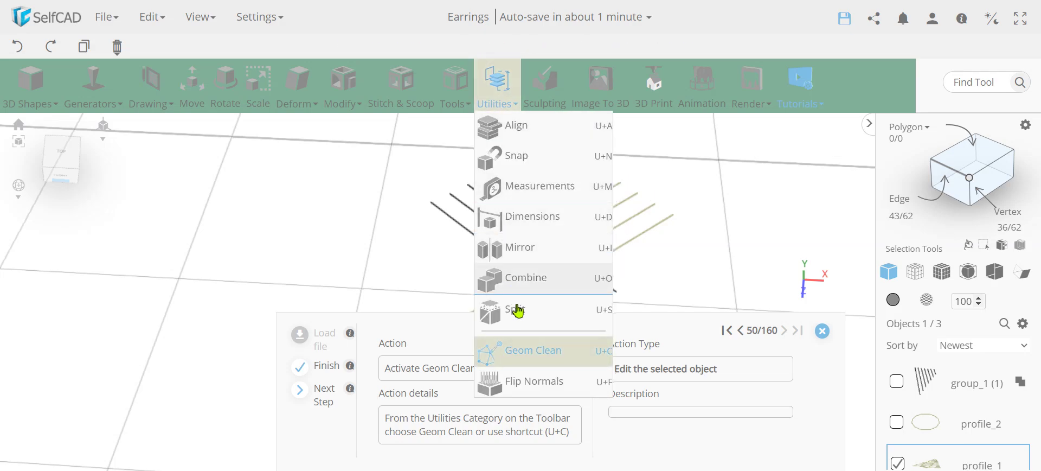
click(529, 351)
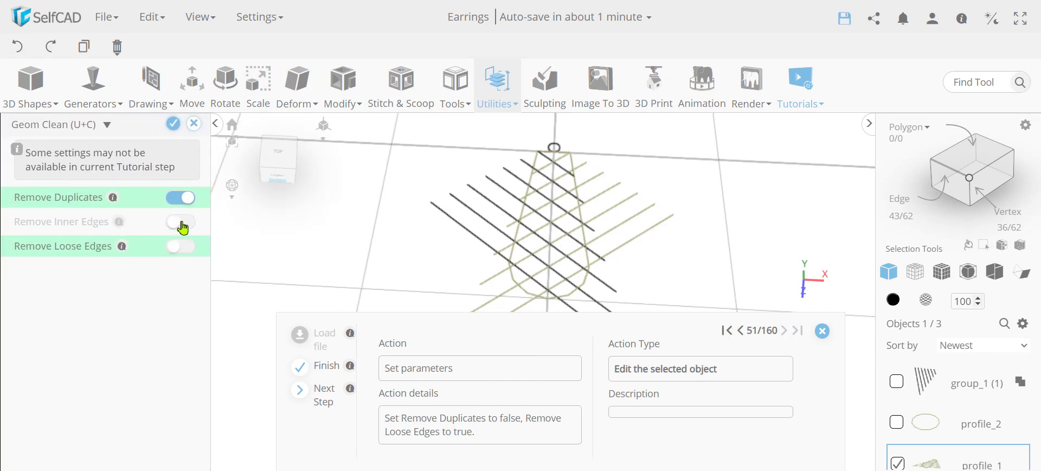
click(180, 198)
click(188, 247)
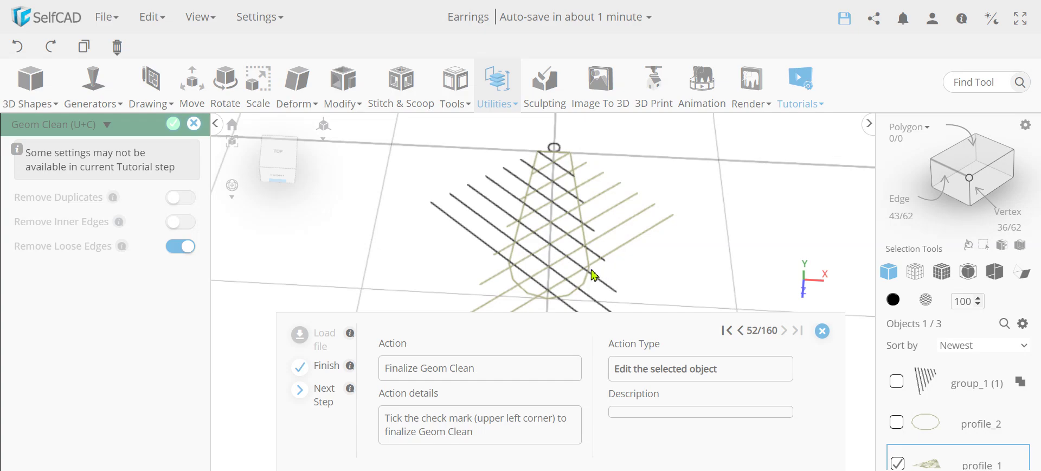
click(173, 124)
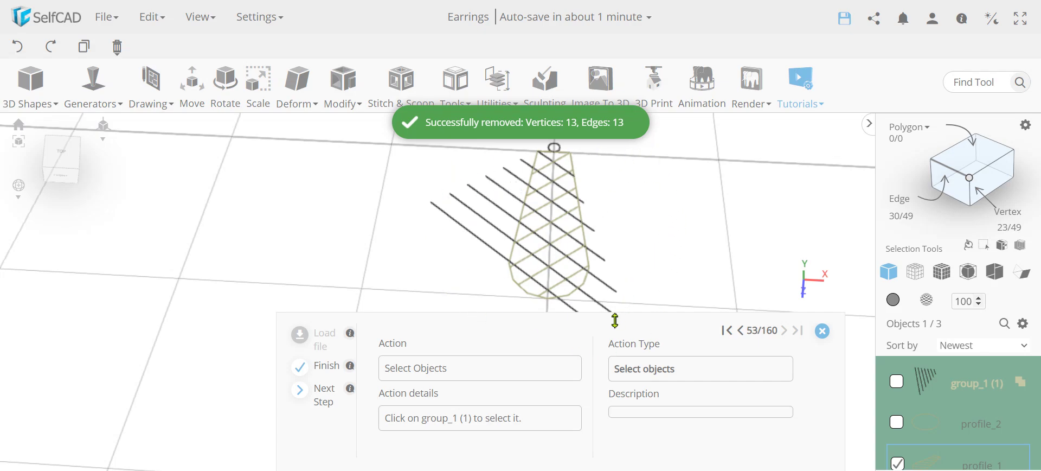
Merge the crossing line group group_1 (1) into profile_1 and run Geom Clean with only Remove Loose Edges on.
click(897, 389)
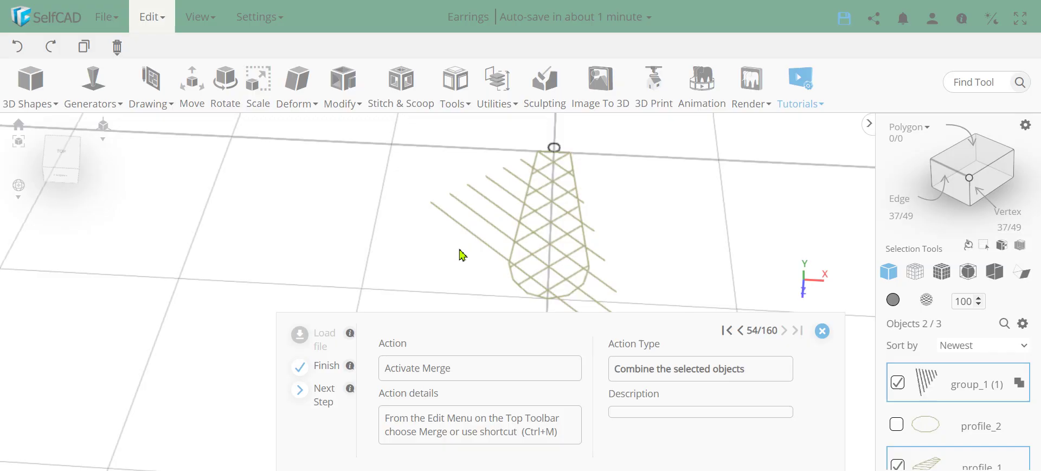
key(ctrl+m)
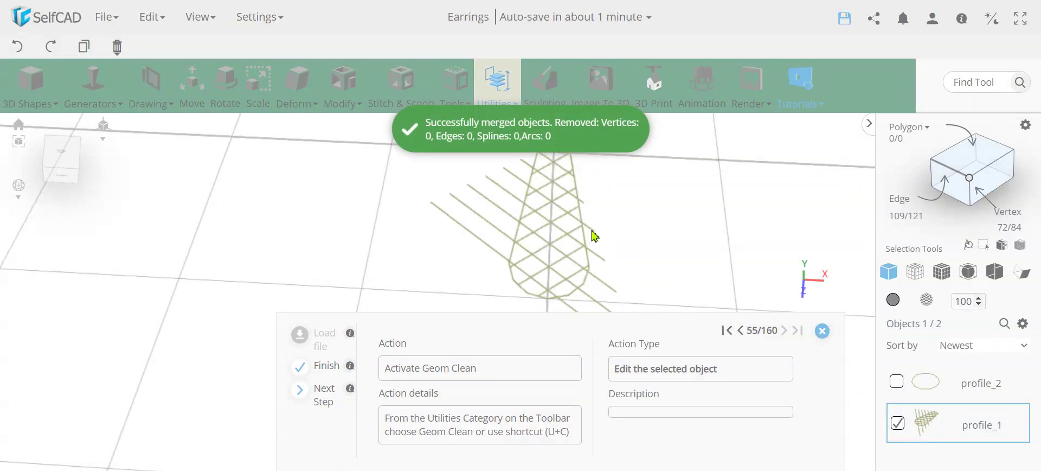
click(497, 101)
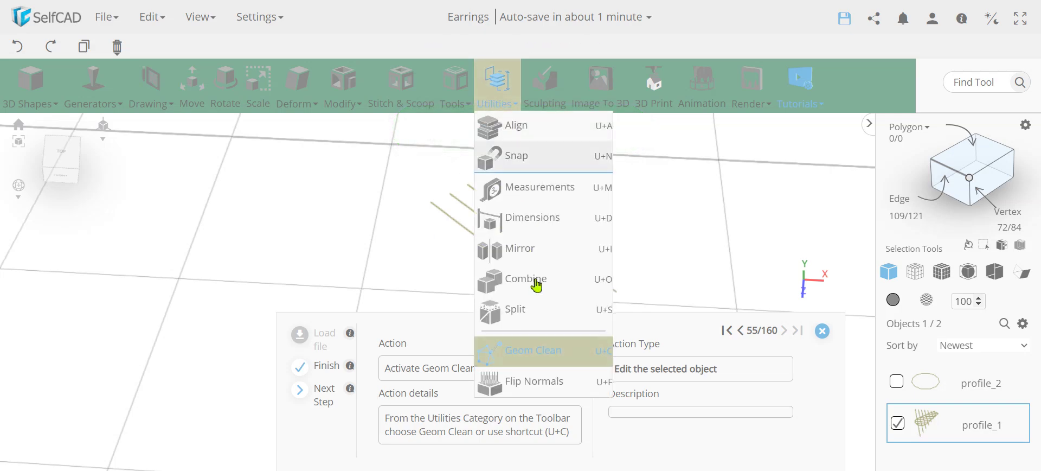
click(534, 347)
click(179, 200)
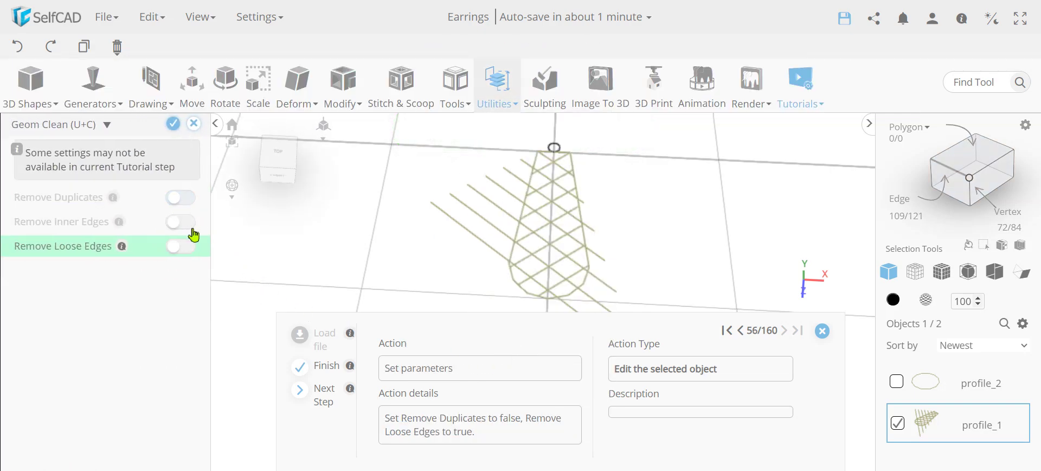
click(183, 246)
click(172, 126)
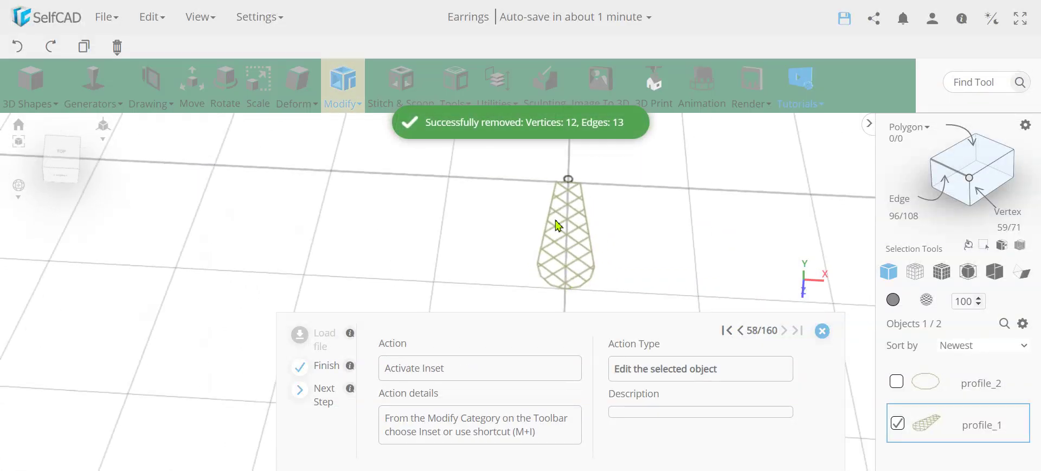
Inset the lattice teardrop profile by an amount of 0.3.
scroll(598, 229, up, 5)
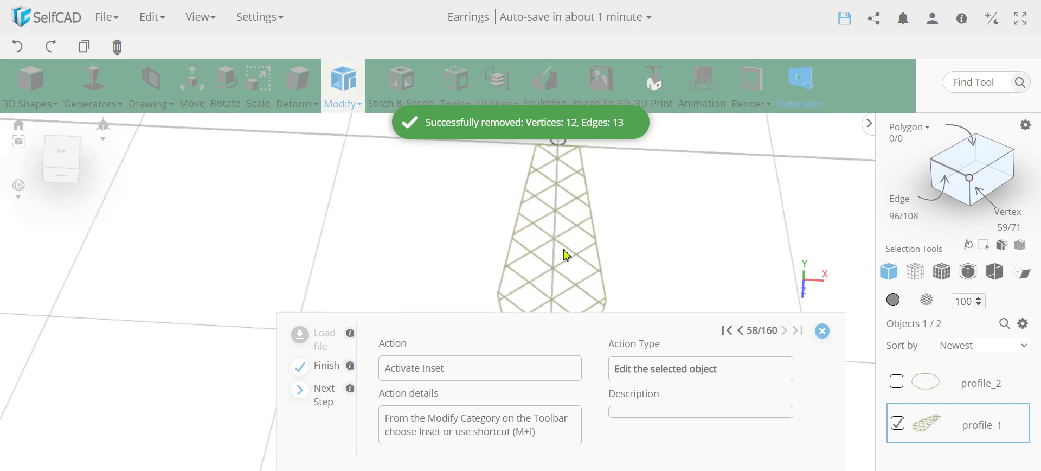
scroll(586, 254, down, 2)
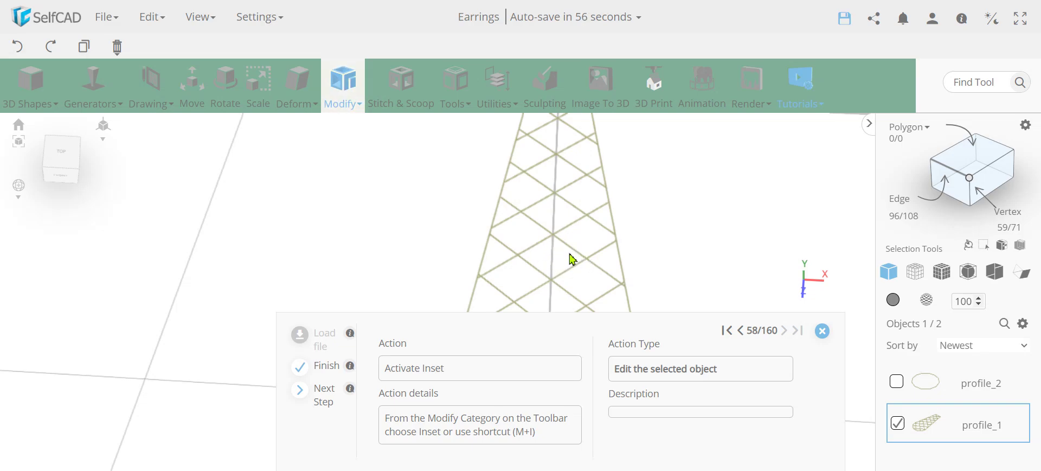
scroll(573, 258, down, 5)
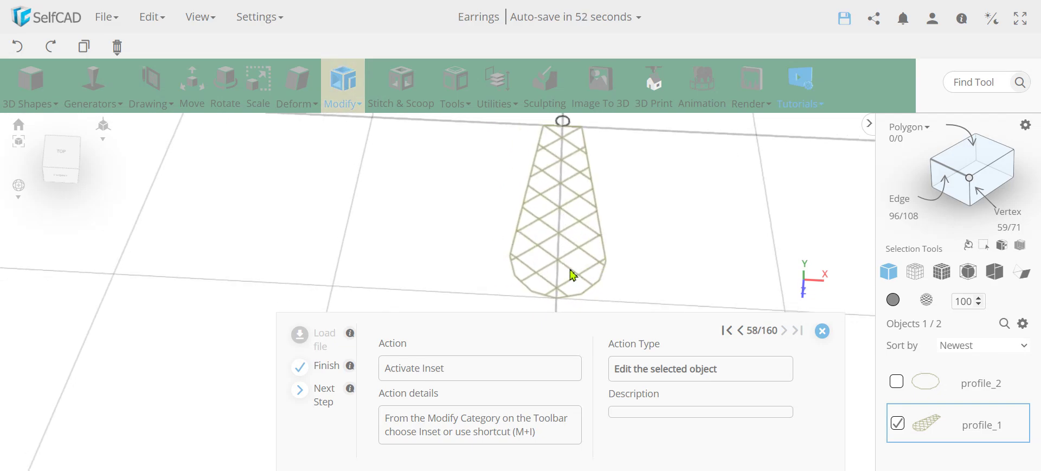
click(343, 87)
click(362, 159)
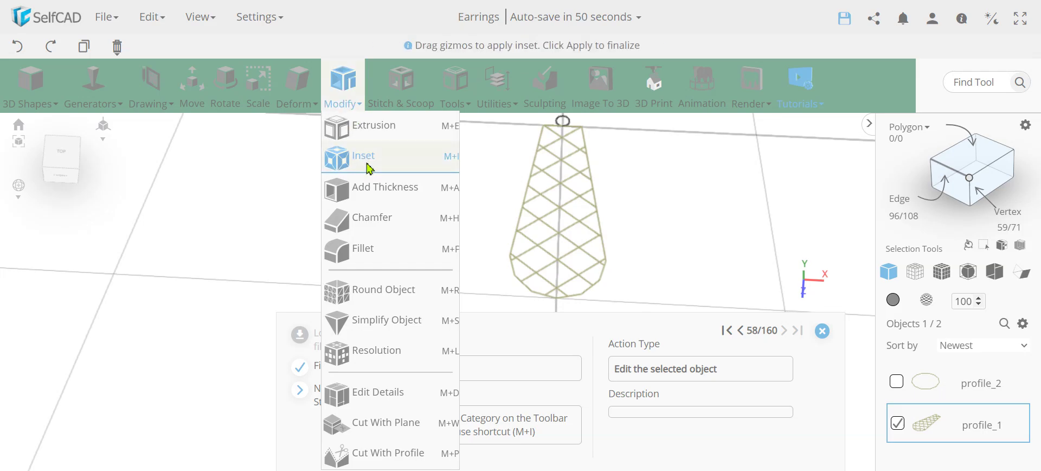
scroll(553, 234, up, 5)
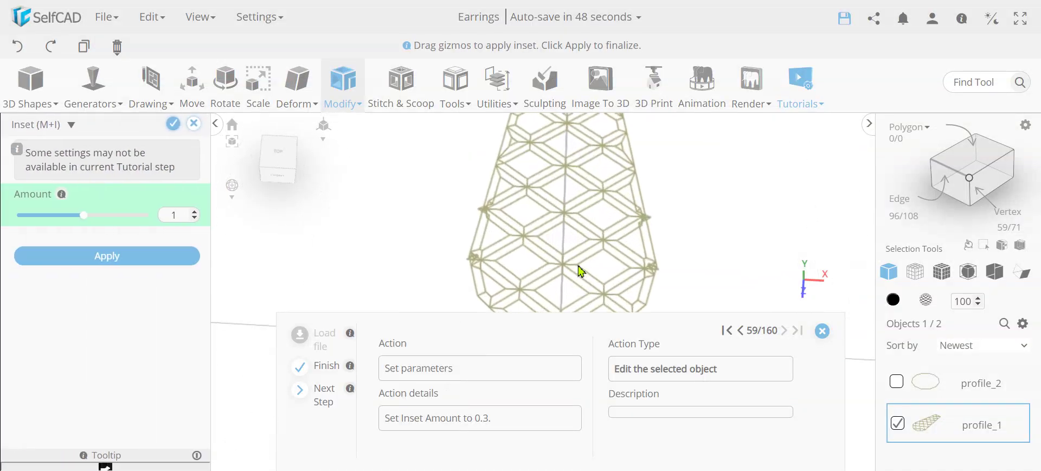
double_click(181, 218)
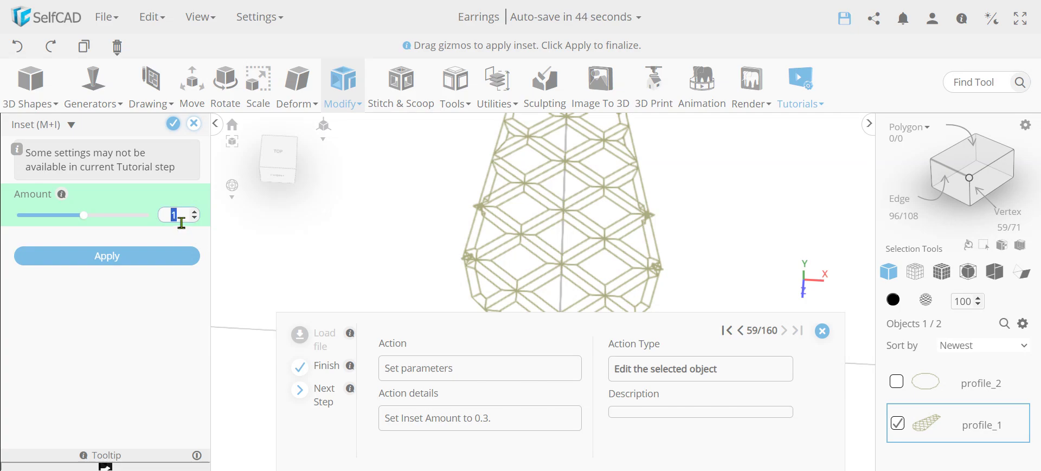
text(0.3)
scroll(586, 255, up, 5)
scroll(650, 240, down, 4)
scroll(651, 240, down, 3)
click(173, 128)
Return from edge selection to object selection and extrude the inset lattice profile by 3.
mouse_move(908, 130)
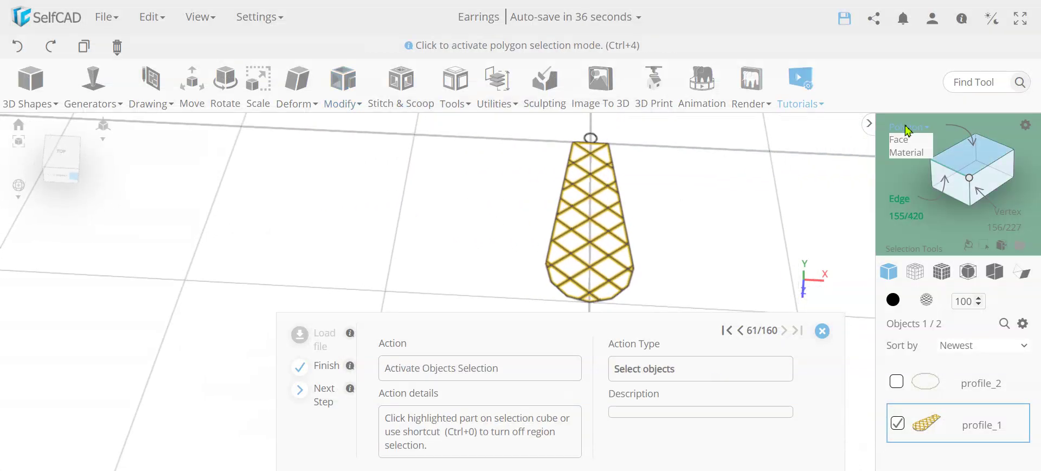
click(954, 177)
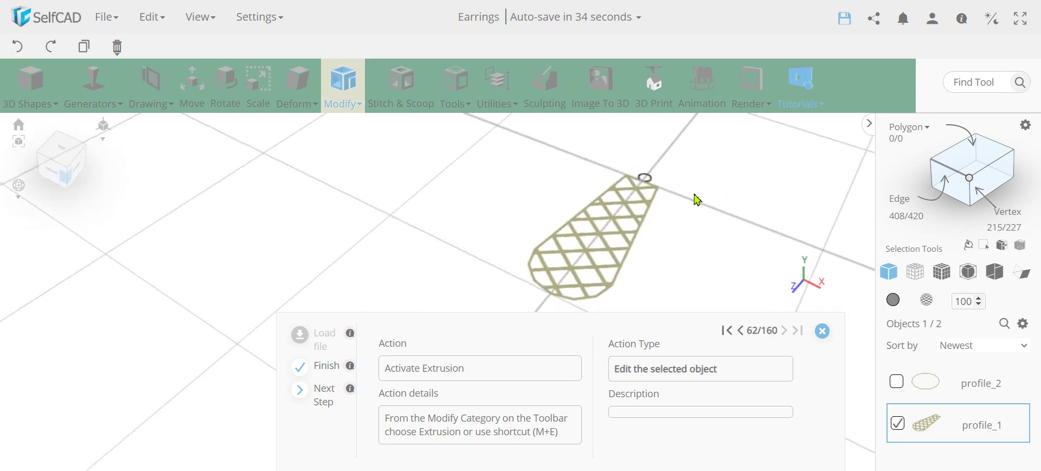
click(342, 84)
click(374, 128)
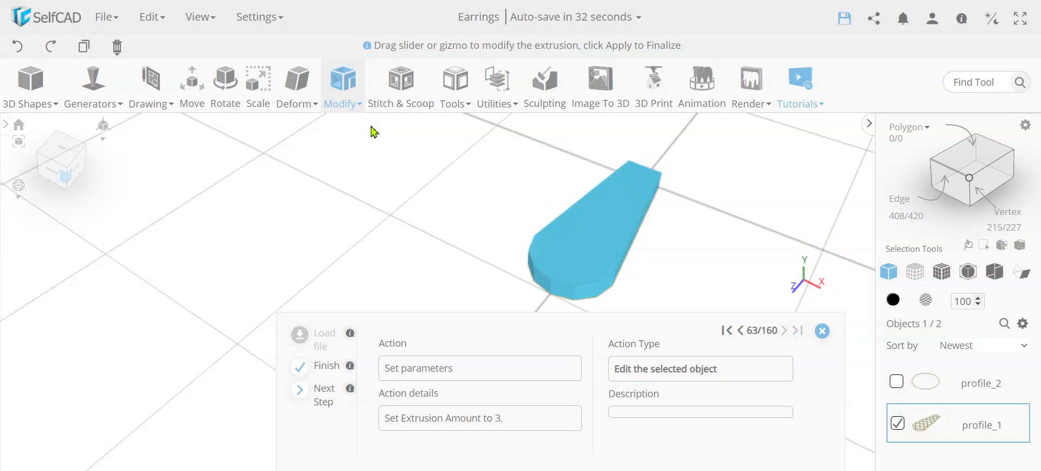
double_click(168, 214)
text(3)
click(173, 128)
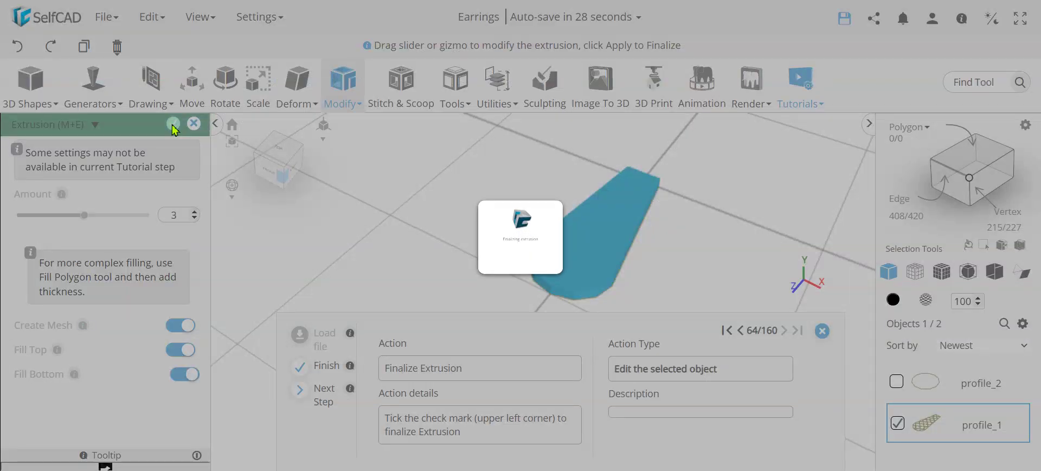
Display the extruded mesh as solid with wireframe and activate polygon selection with Part selection enabled.
click(941, 271)
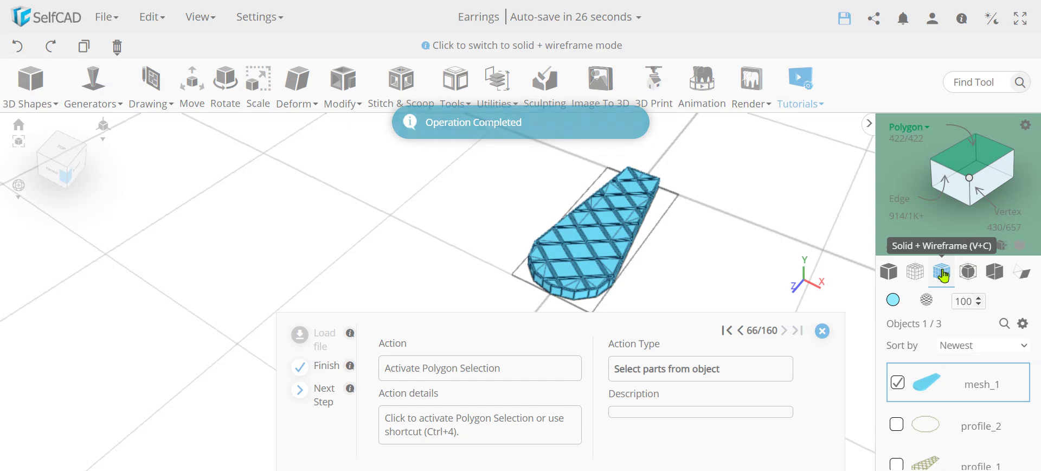
drag(744, 266, 578, 261)
scroll(577, 260, up, 5)
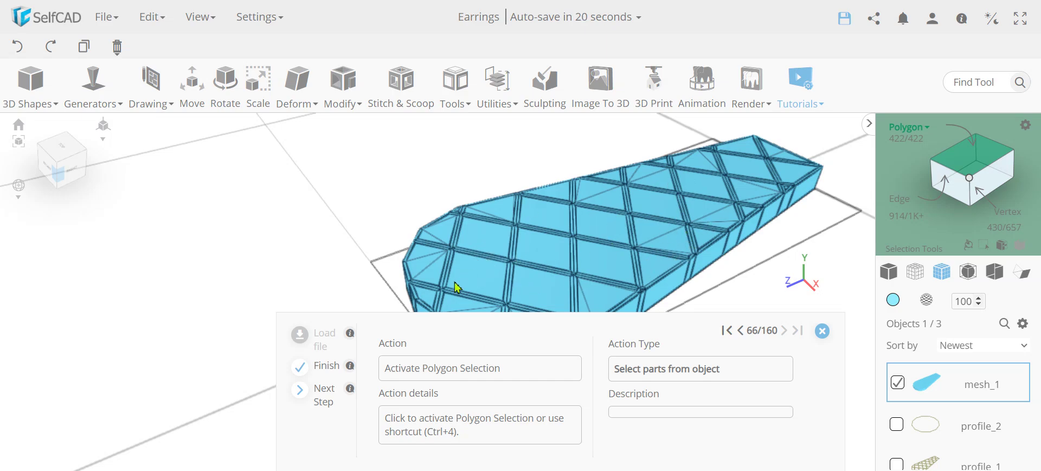
click(986, 160)
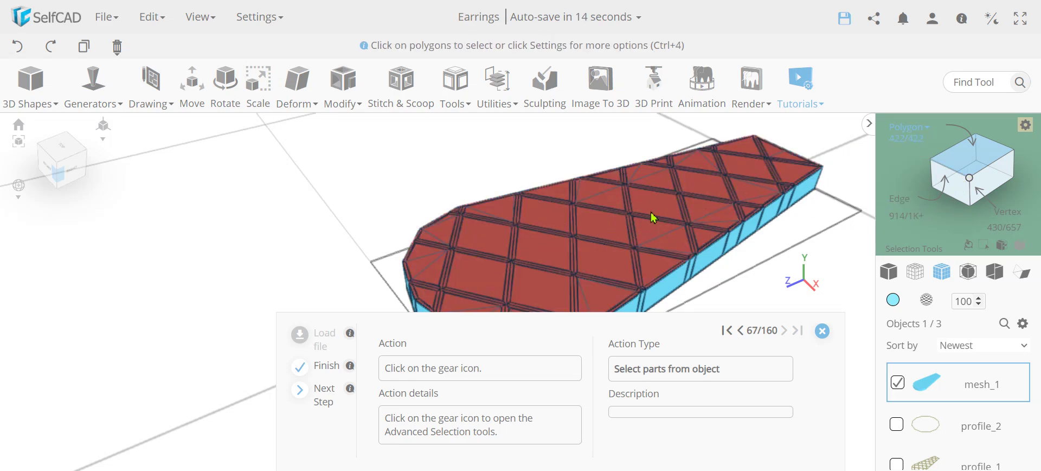
scroll(785, 173, down, 4)
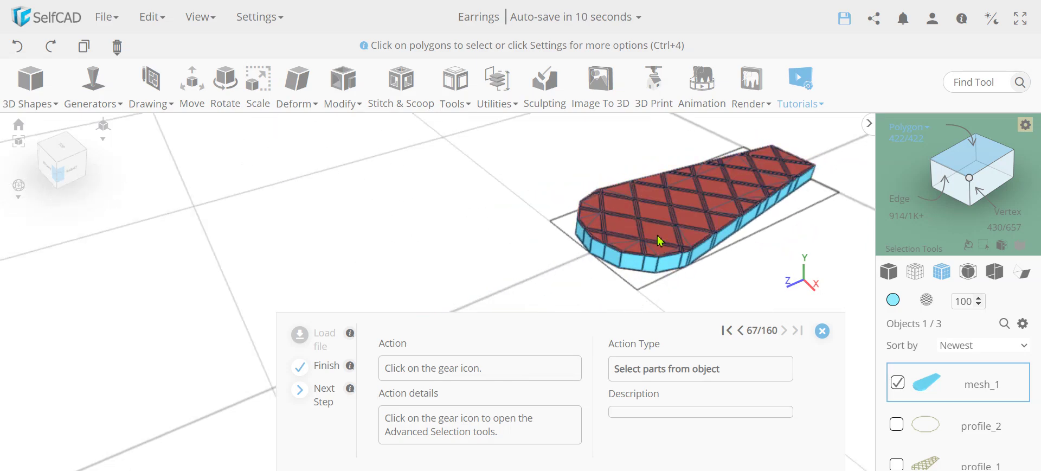
click(1026, 124)
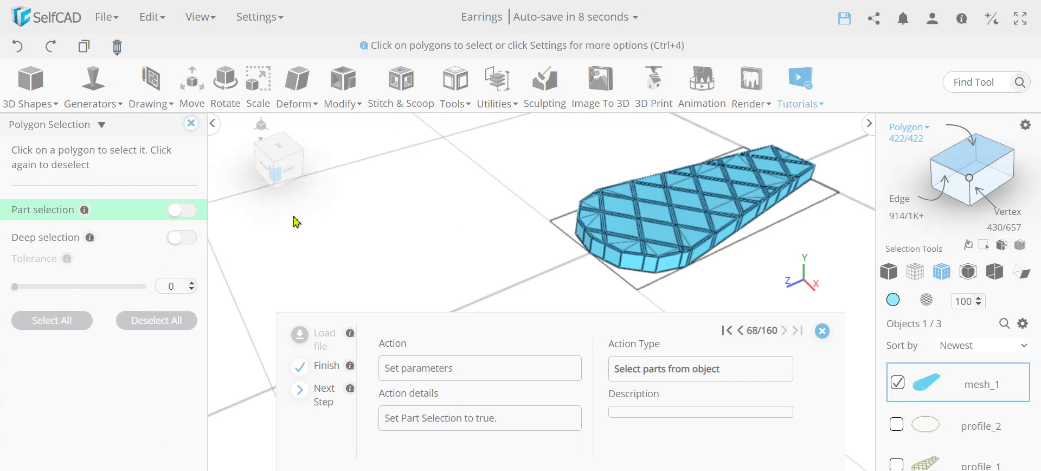
click(186, 211)
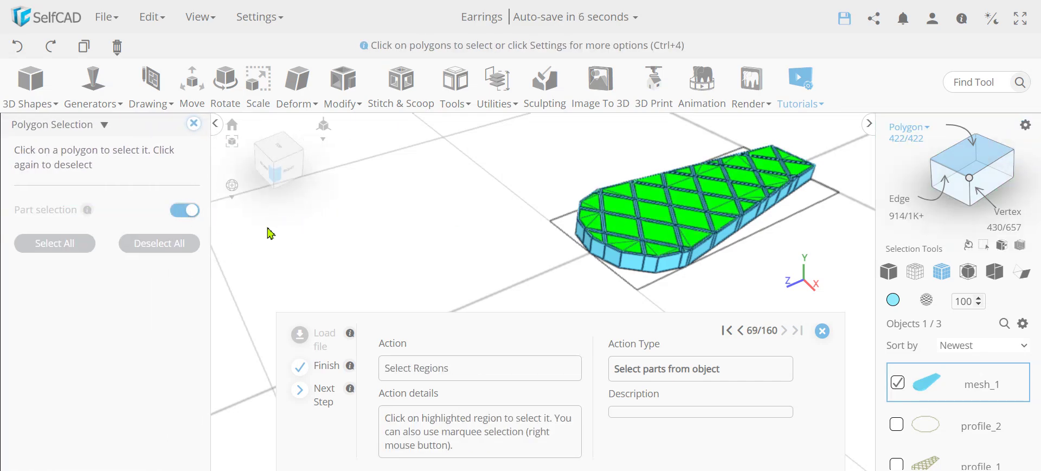
Select the highlighted lattice cells on the mesh, picking several individually and marqueeing the whole teardrop for the others.
click(623, 212)
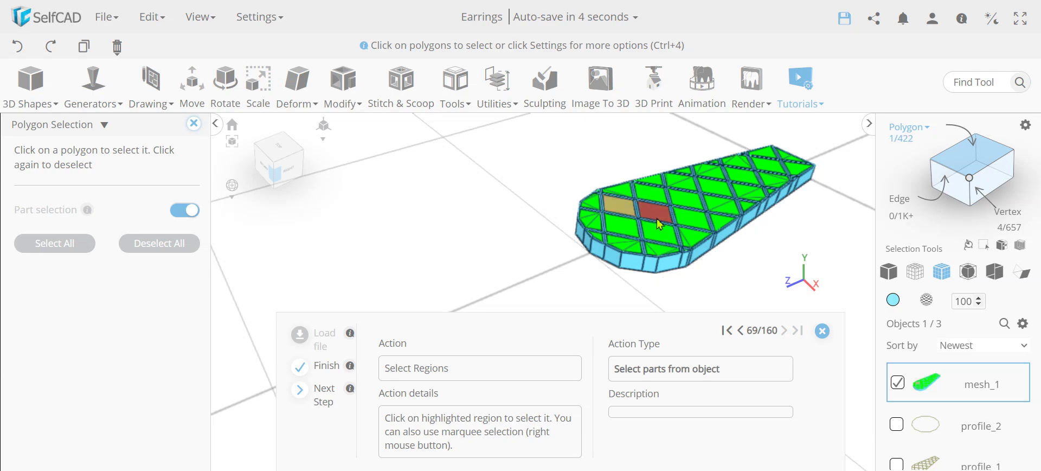
click(683, 200)
drag(683, 201, 633, 243)
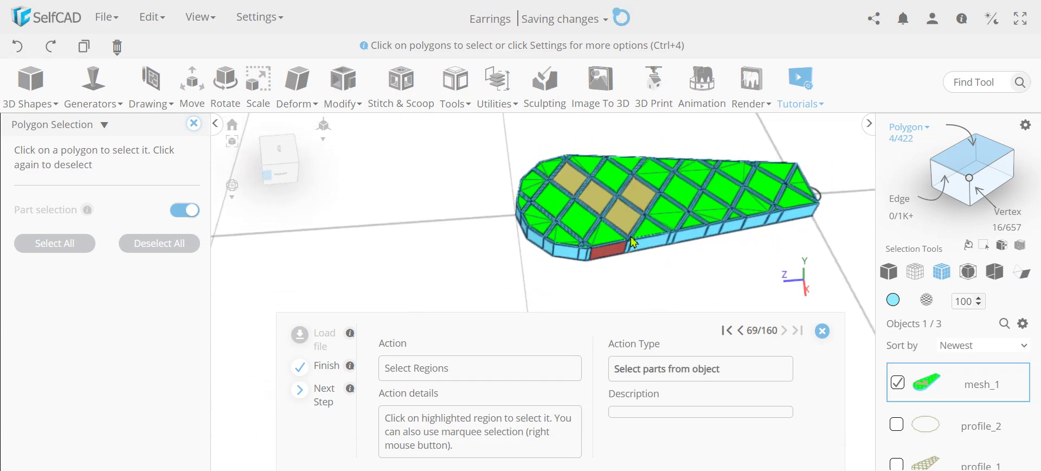
click(604, 234)
click(579, 221)
right_drag(842, 251, 485, 151)
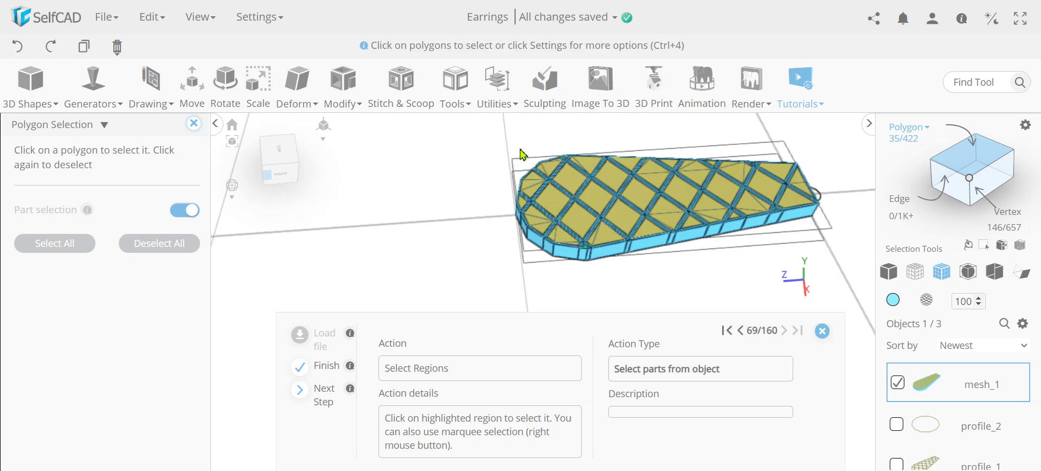
Repeat the marquee selection around the whole mesh from a changed angle to include every highlighted cell.
click(193, 124)
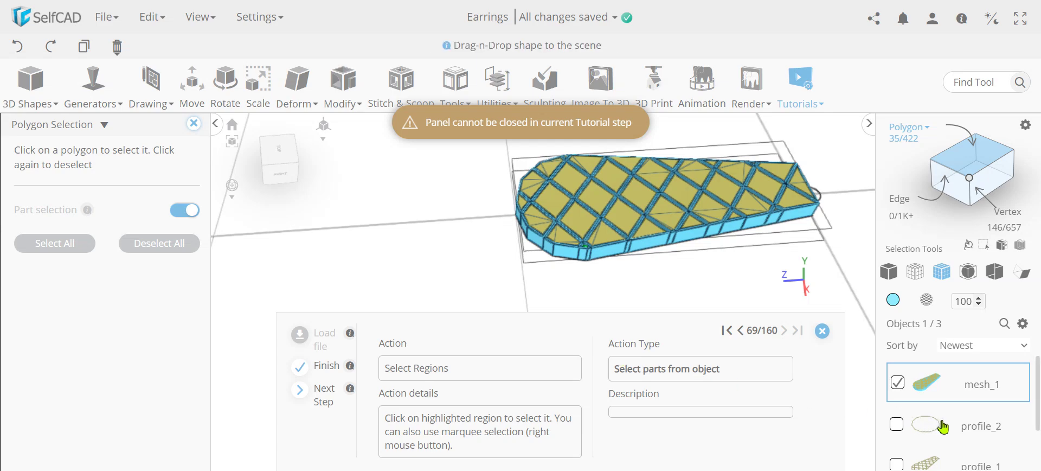
click(979, 161)
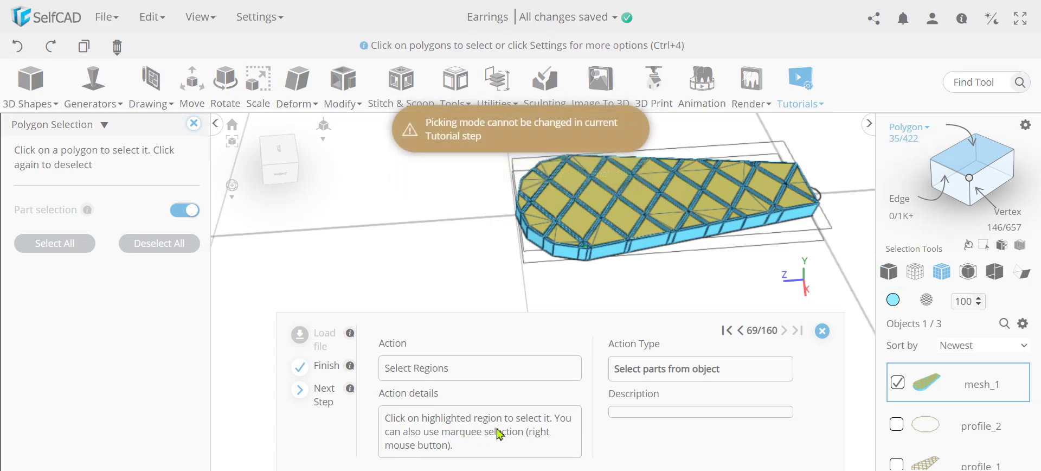
drag(471, 263, 493, 264)
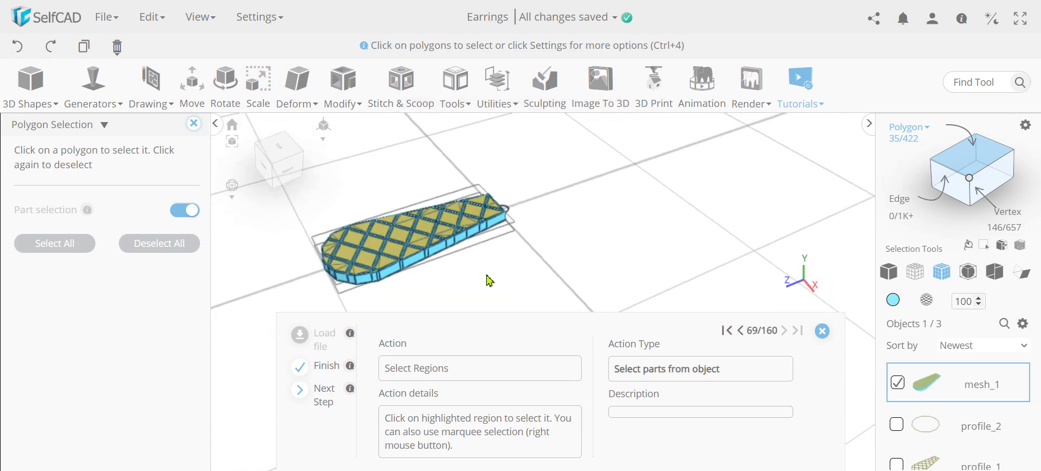
right_drag(543, 307, 294, 187)
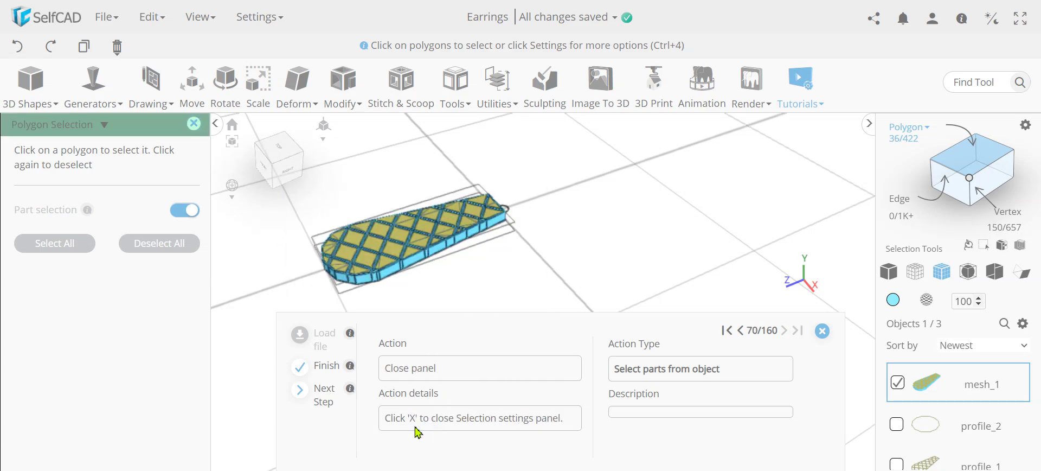
Extrude the selected lattice cells by -3 to cut openings through the teardrop mesh.
click(193, 126)
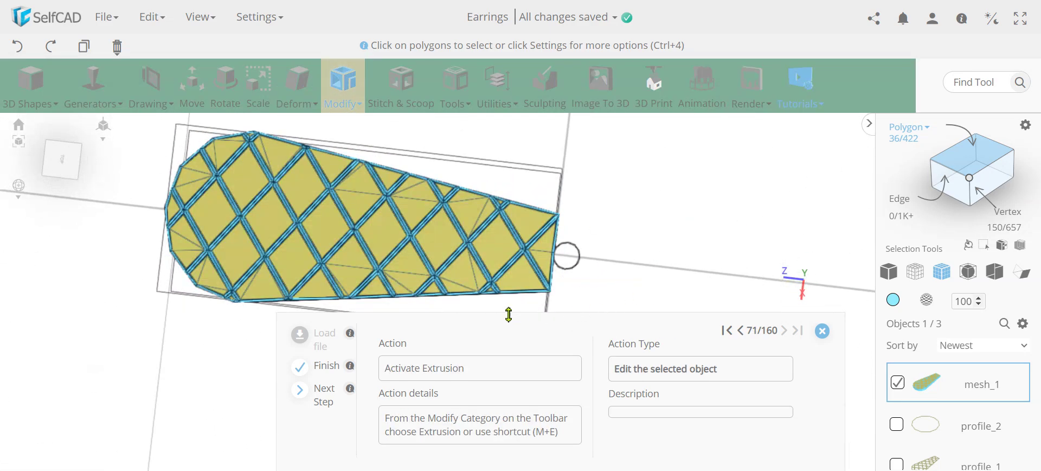
scroll(668, 284, down, 5)
drag(400, 297, 418, 251)
click(347, 95)
click(369, 126)
scroll(600, 254, up, 8)
scroll(662, 199, down, 8)
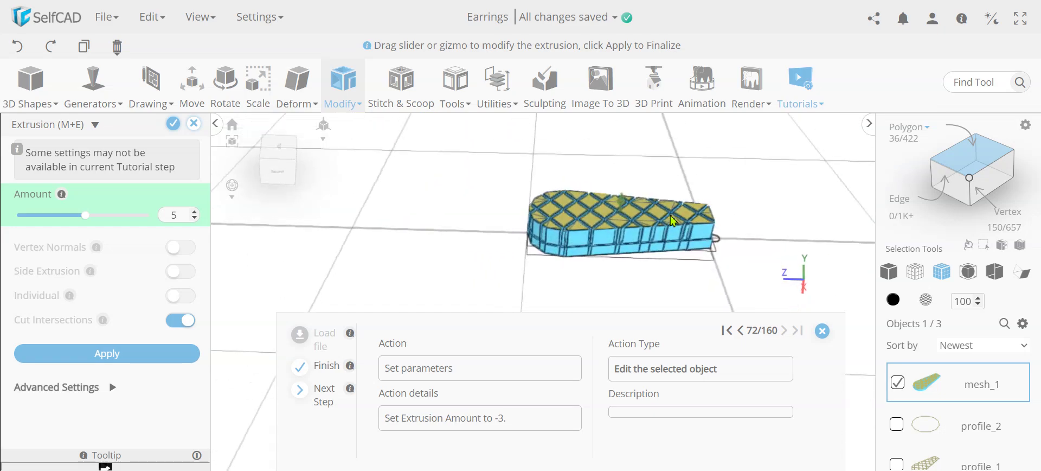
right_drag(672, 219, 670, 211)
right_drag(610, 241, 603, 245)
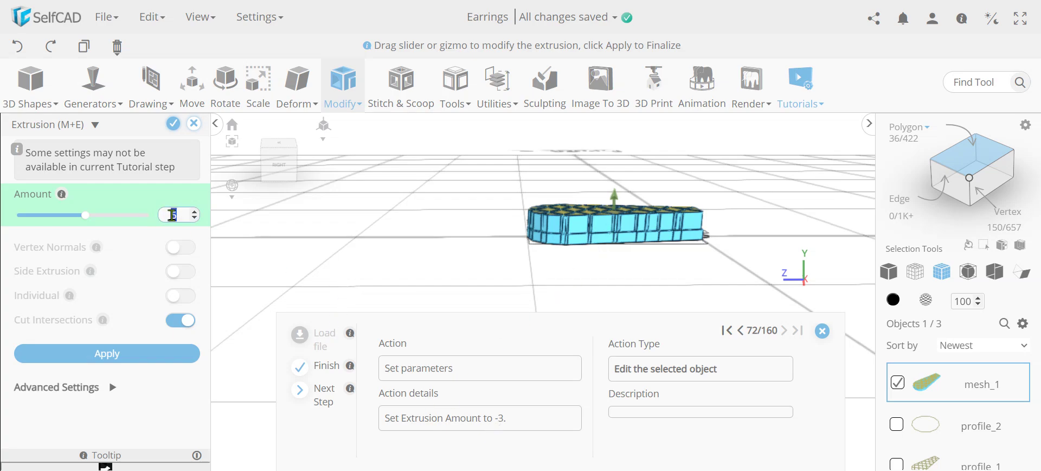
text(-3)
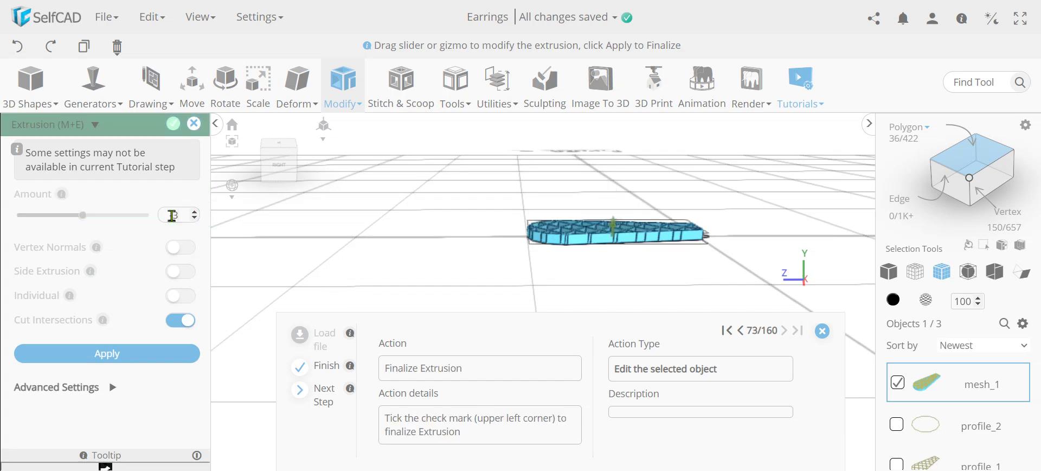
right_drag(437, 206, 588, 285)
scroll(588, 285, up, 3)
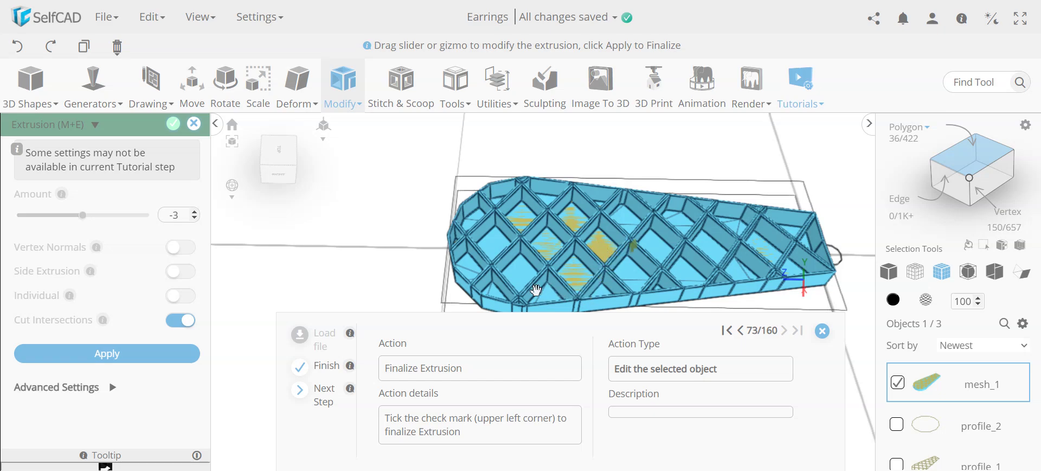
right_drag(467, 265, 372, 149)
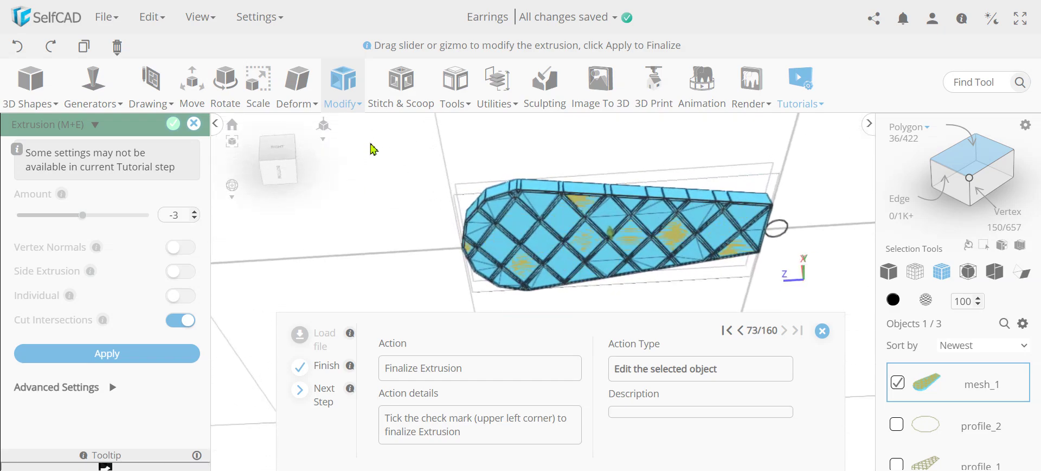
right_drag(583, 234, 556, 278)
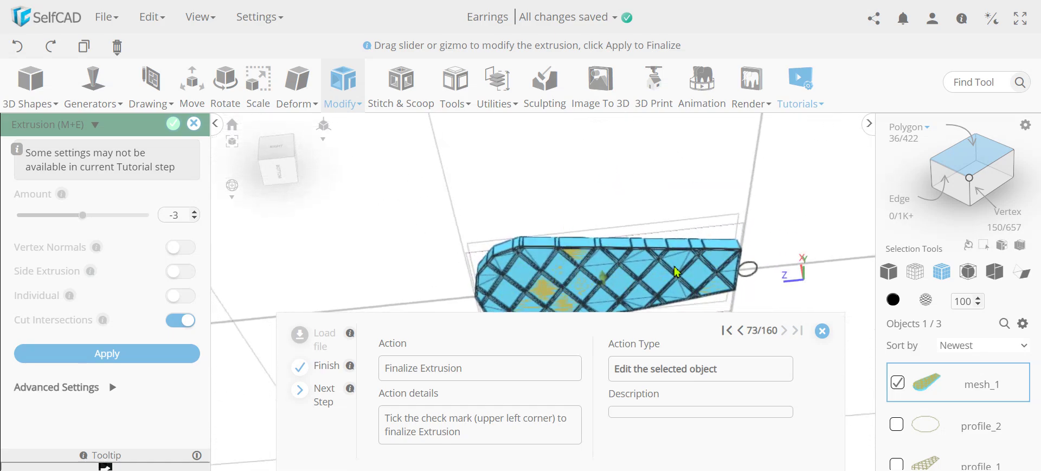
right_drag(565, 193, 570, 231)
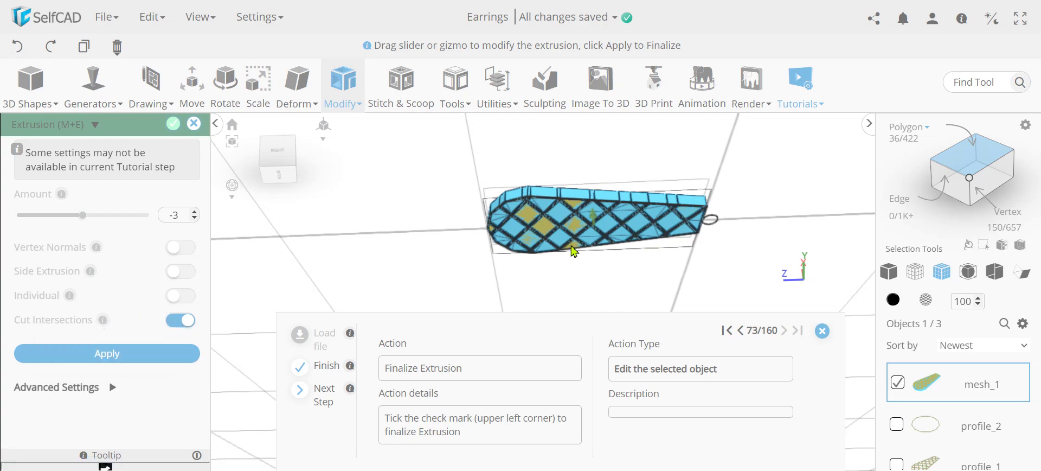
click(173, 124)
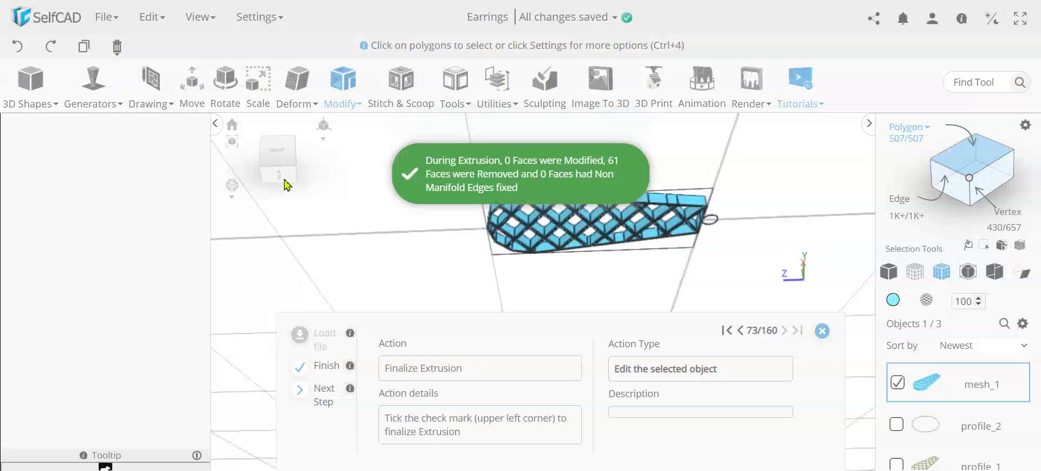
Return from polygon selection to object selection, deselect mesh_1 and select profile_2.
right_drag(404, 249, 681, 223)
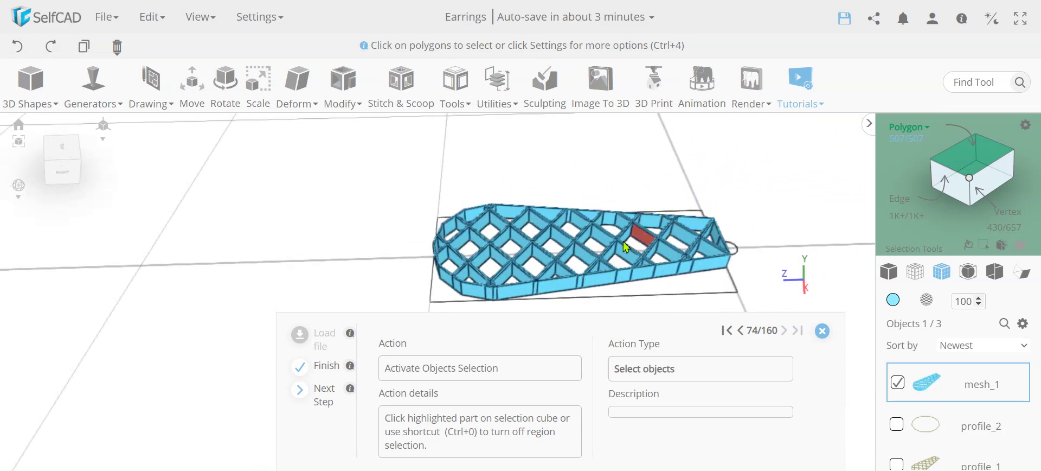
right_drag(641, 266, 566, 341)
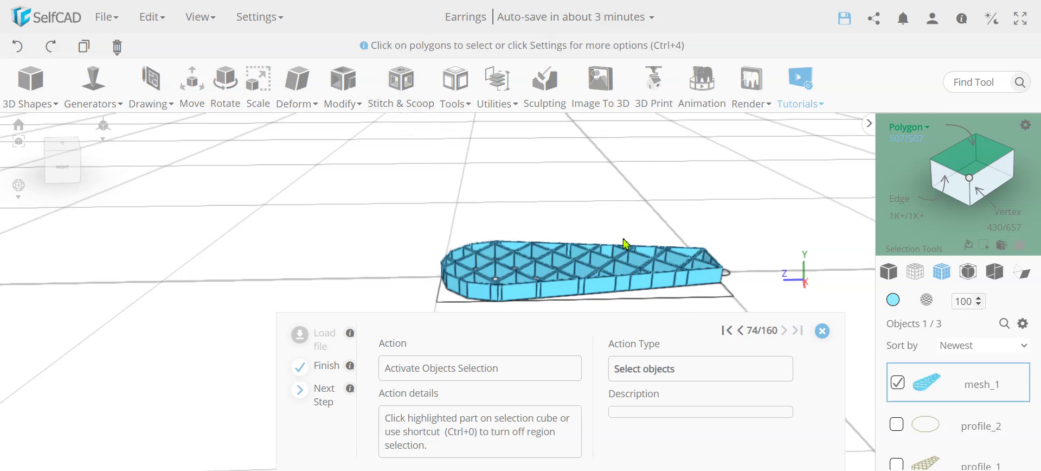
right_drag(613, 271, 511, 304)
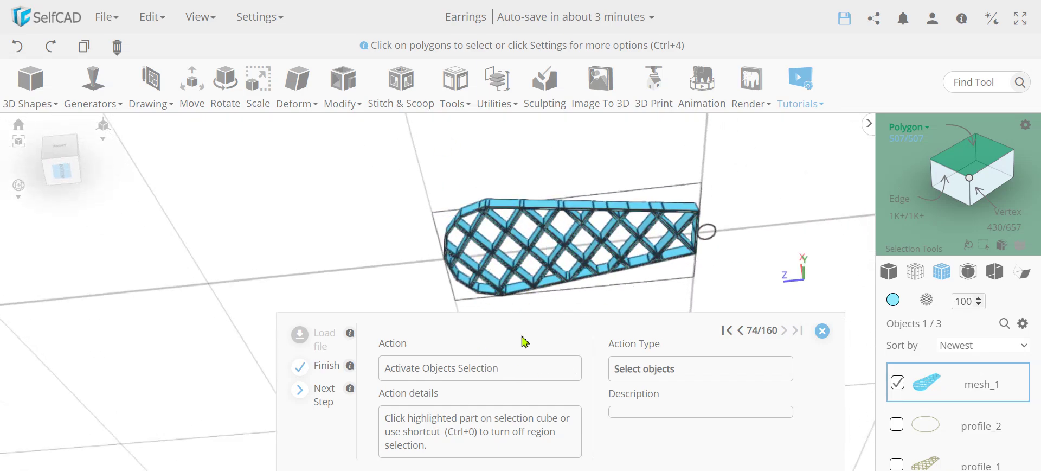
right_drag(319, 185, 712, 293)
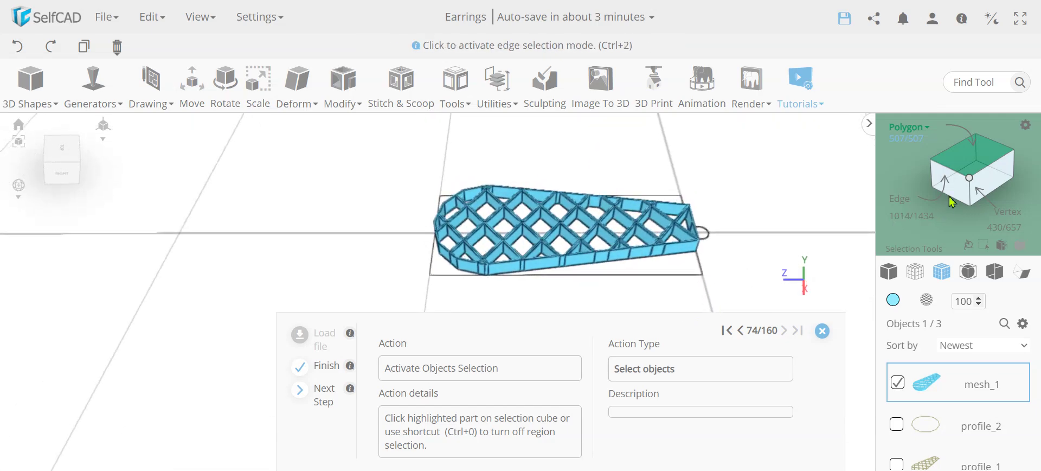
mouse_move(987, 159)
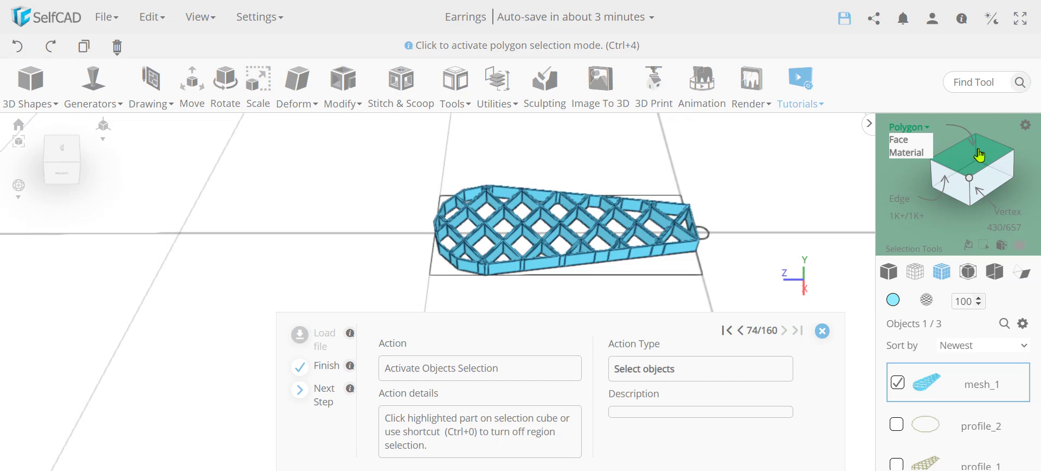
click(979, 156)
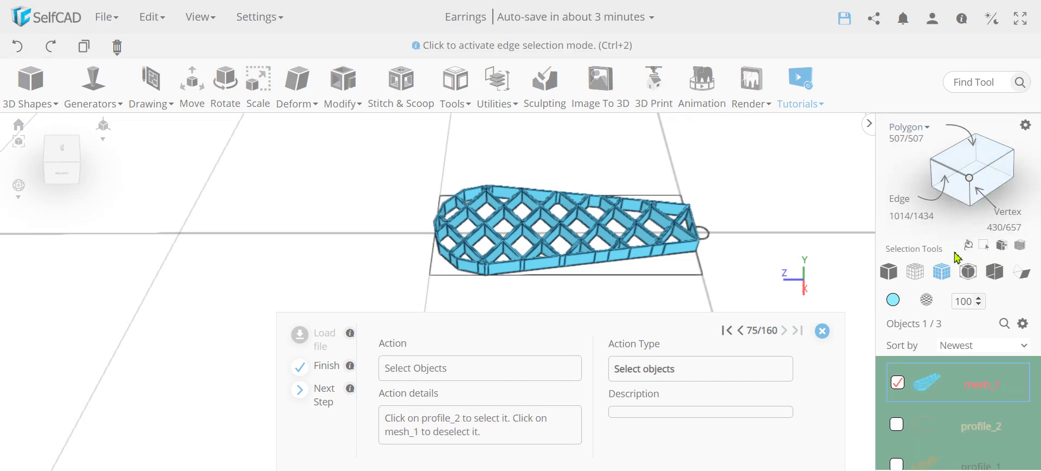
click(897, 386)
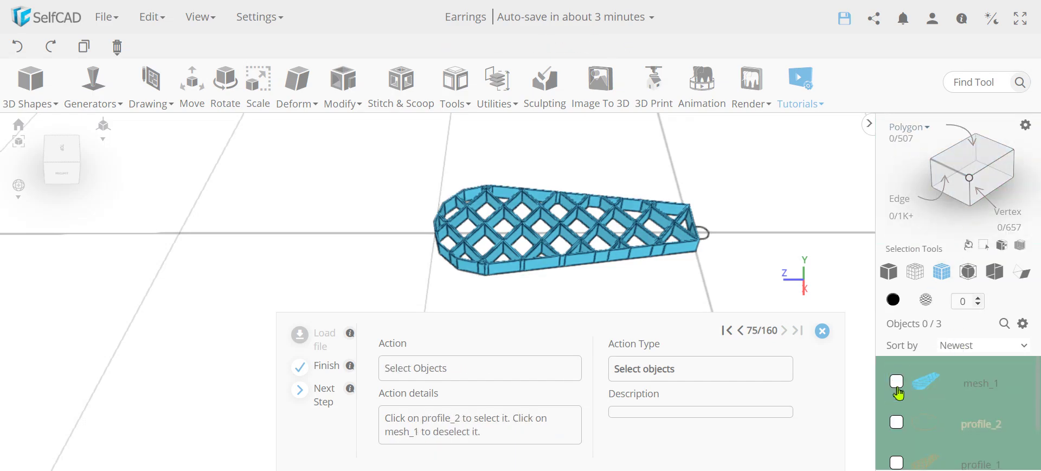
click(897, 423)
Inset the small circular profile at the narrow end of the lattice by 0.4.
scroll(705, 228, up, 5)
right_drag(686, 261, 558, 190)
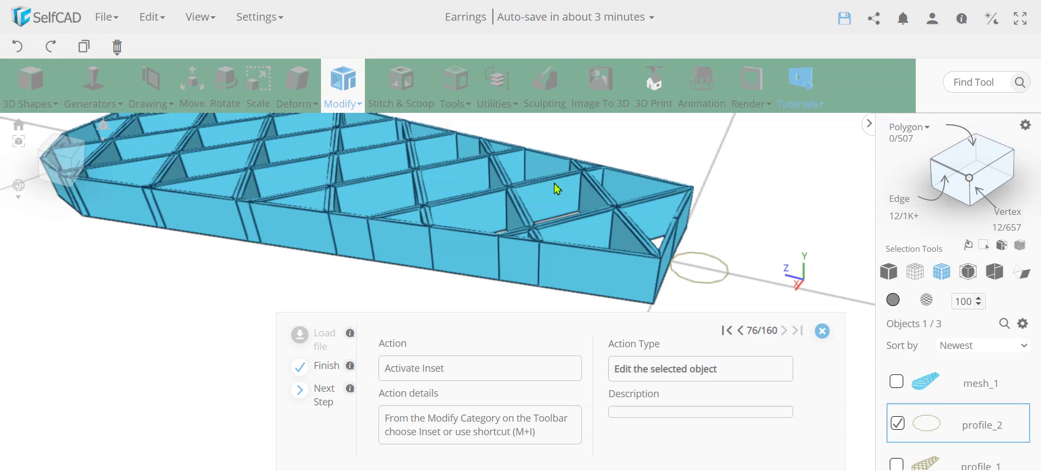
click(343, 96)
click(367, 152)
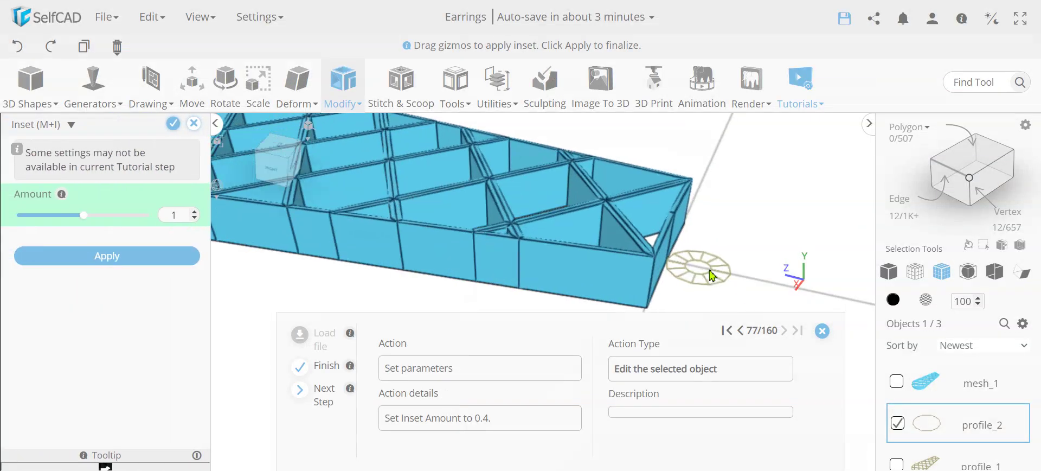
scroll(712, 275, up, 5)
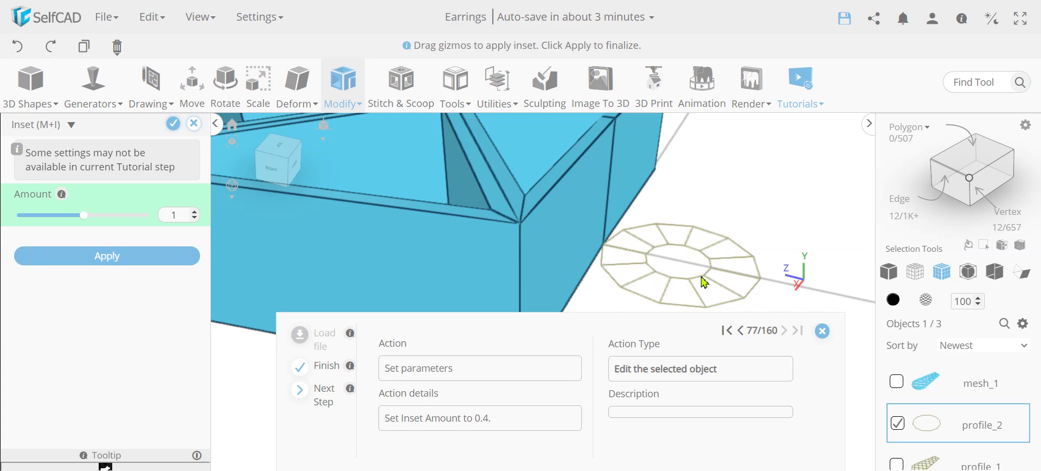
double_click(176, 216)
text(0.4)
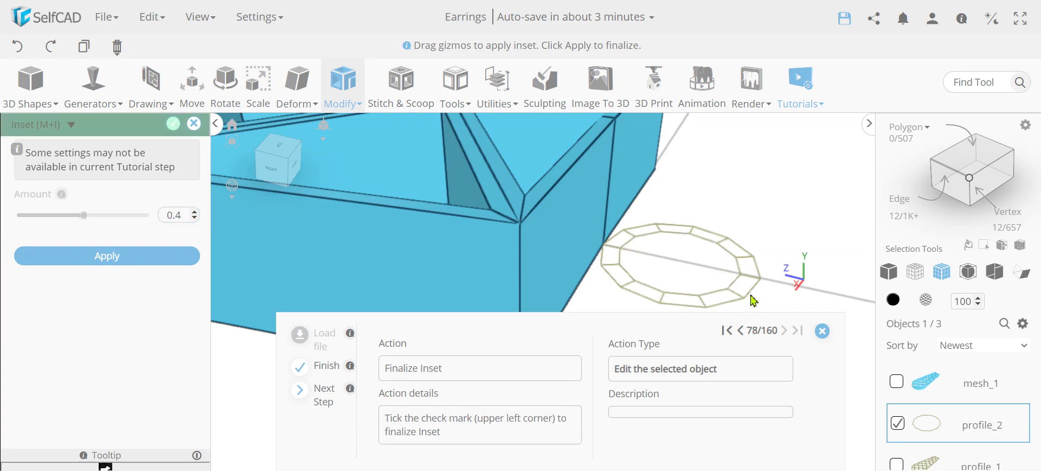
click(173, 128)
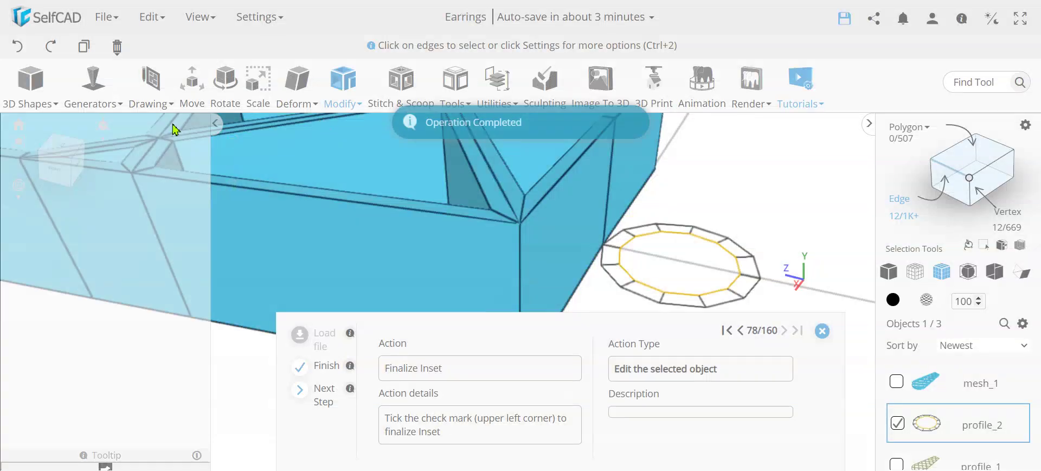
Return from edge selection to object selection and extrude the inset circular profile by 3.
click(944, 168)
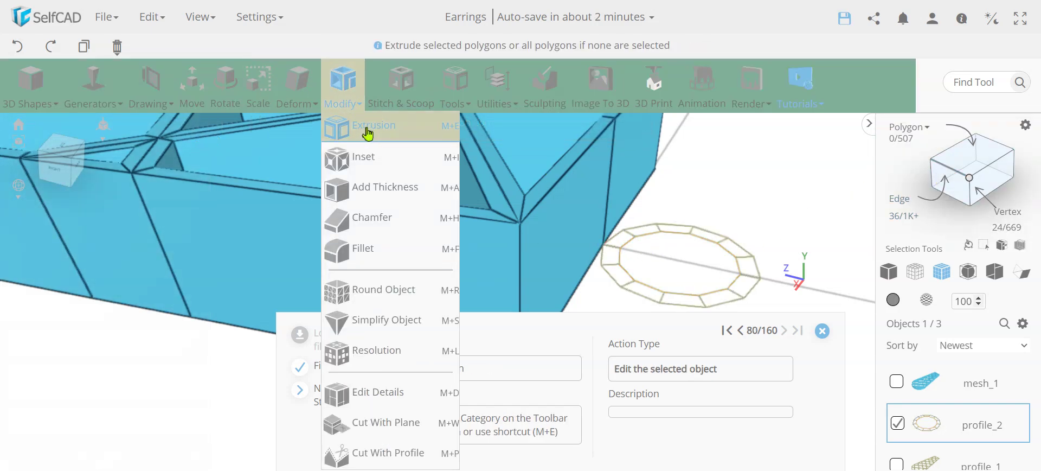
click(364, 128)
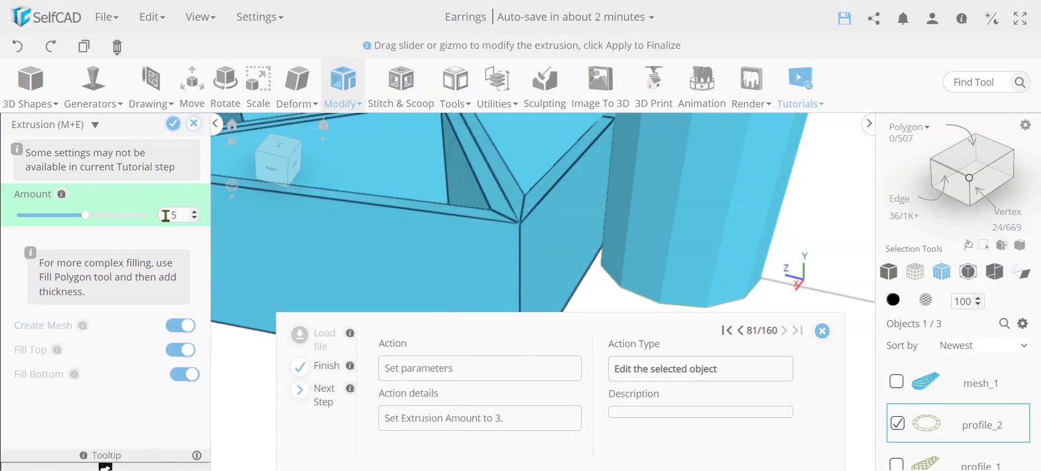
key(Return)
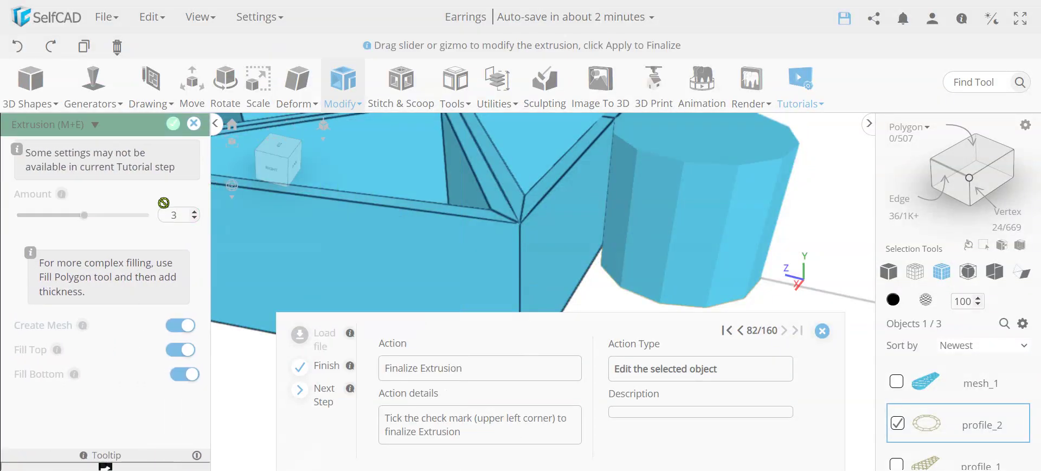
click(174, 125)
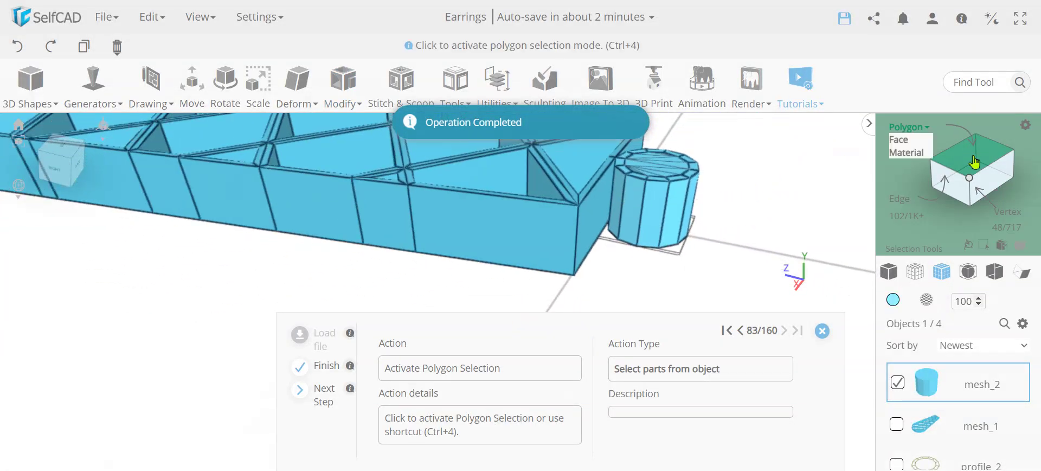
Activate polygon selection with Part selection enabled and select the inner top face of the small cylinder.
click(974, 162)
click(1025, 125)
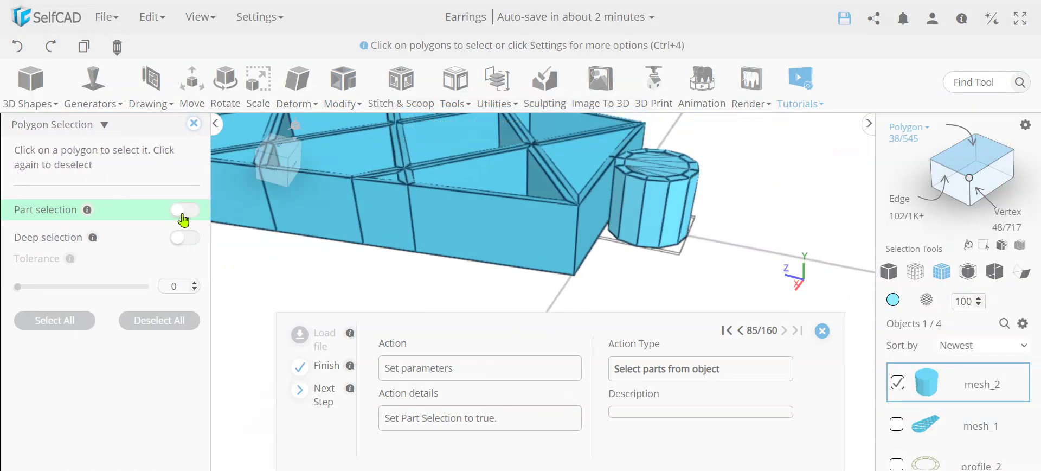
click(185, 212)
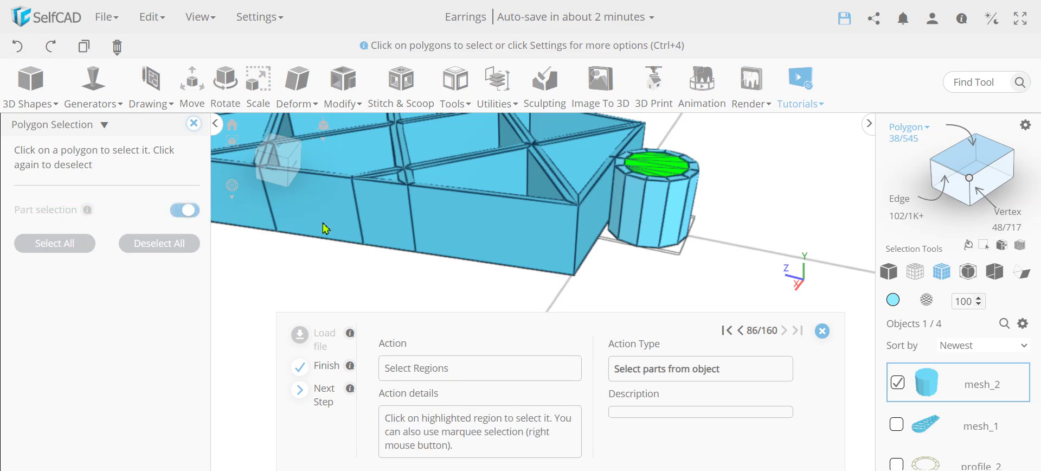
click(678, 173)
click(194, 126)
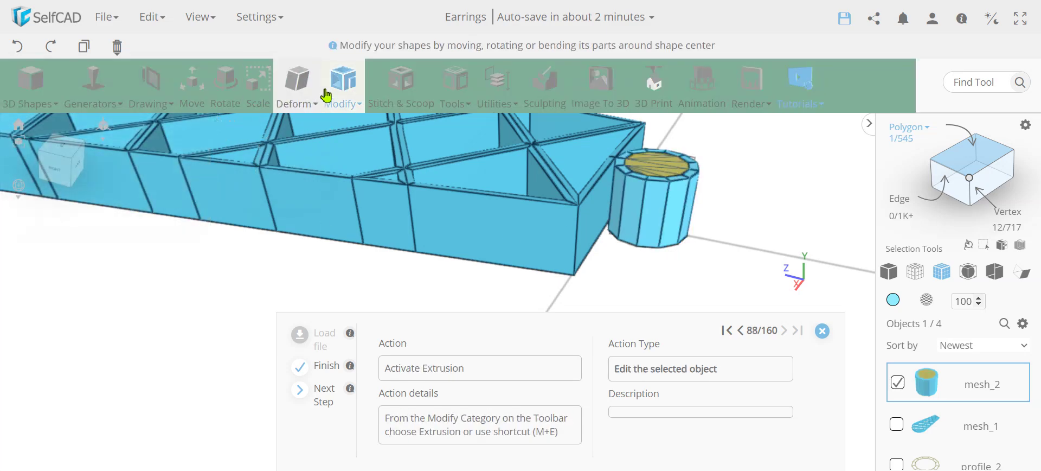
Extrude the selected inner face by -3 to cut a hole through the small cylinder.
click(342, 84)
click(372, 123)
double_click(163, 213)
text(-)
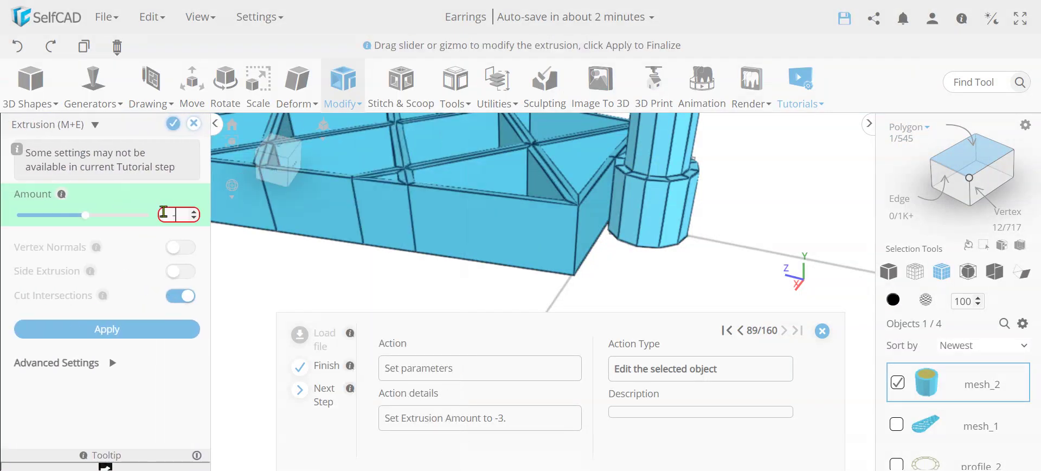
text(3)
key(Return)
click(174, 126)
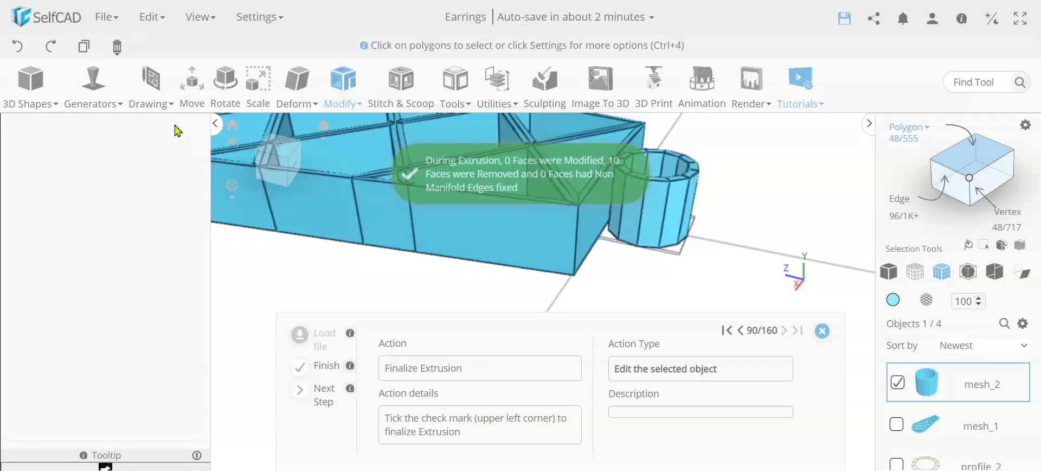
Turn off polygon selection to return to object selection with the small hollow cylinder still selected.
drag(727, 220, 732, 257)
click(715, 216)
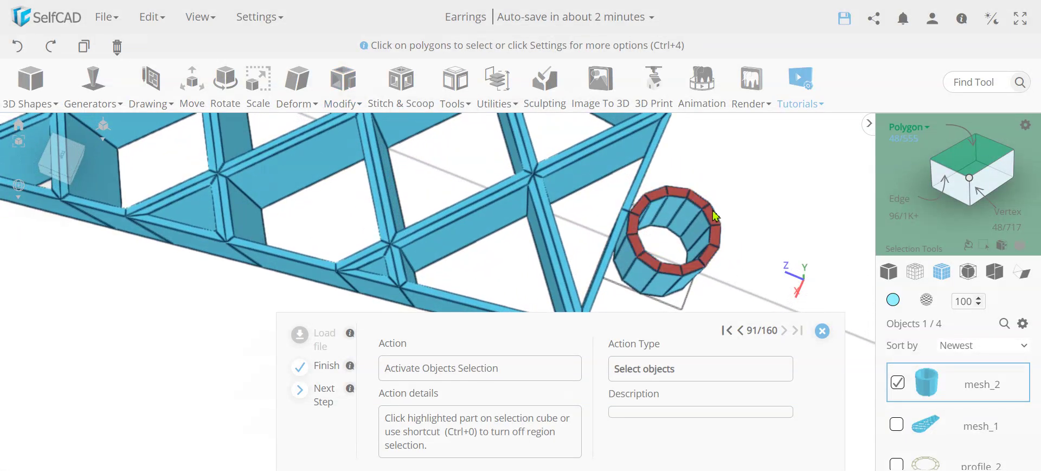
drag(727, 223, 339, 273)
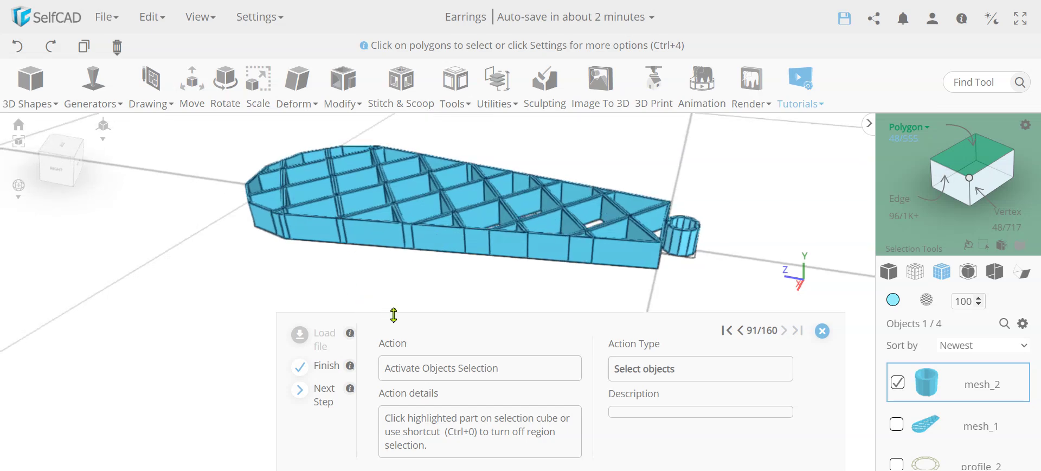
click(944, 173)
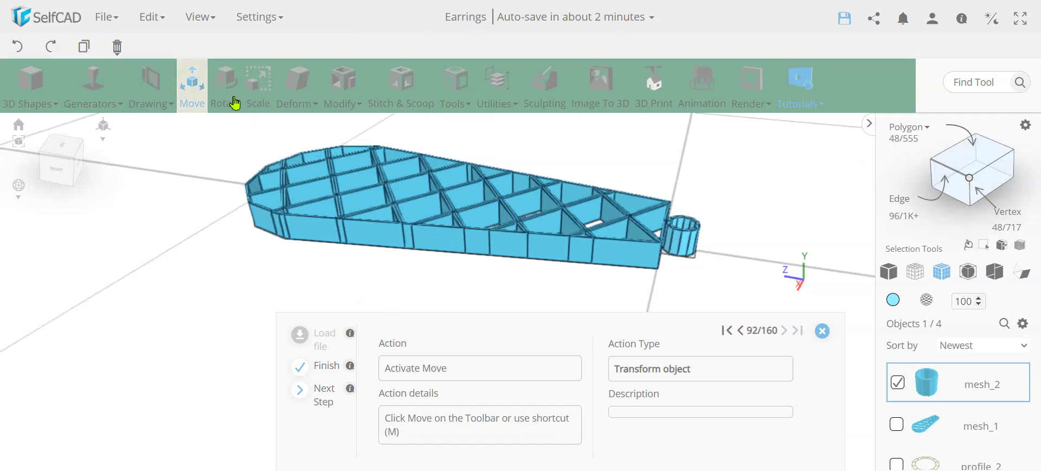
Move the small hollow cylinder to Z -1.6 so it overlaps the narrow end of the lattice.
click(188, 87)
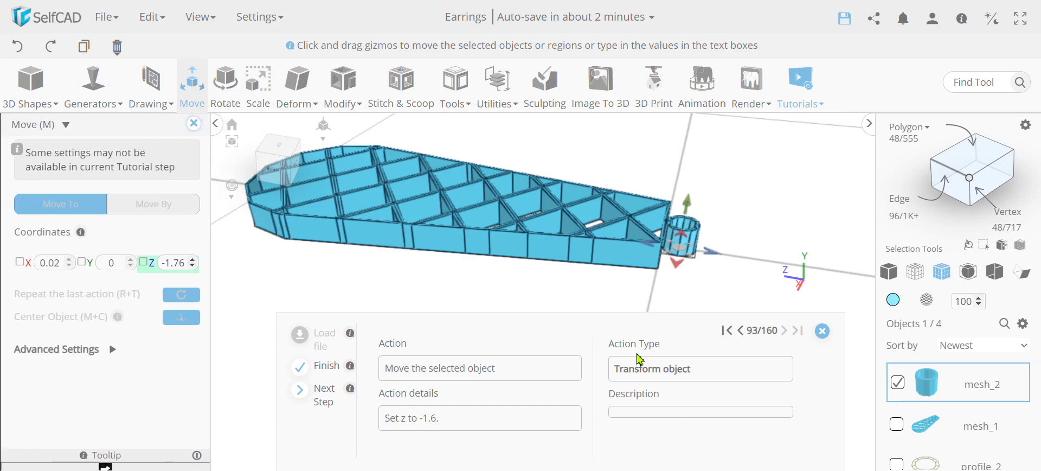
click(183, 267)
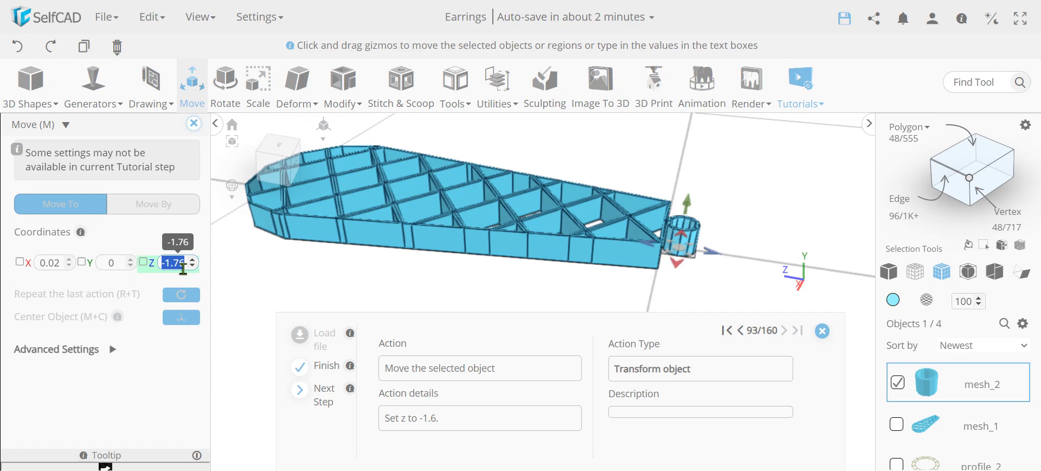
text(-)
key(Return)
scroll(672, 252, up, 3)
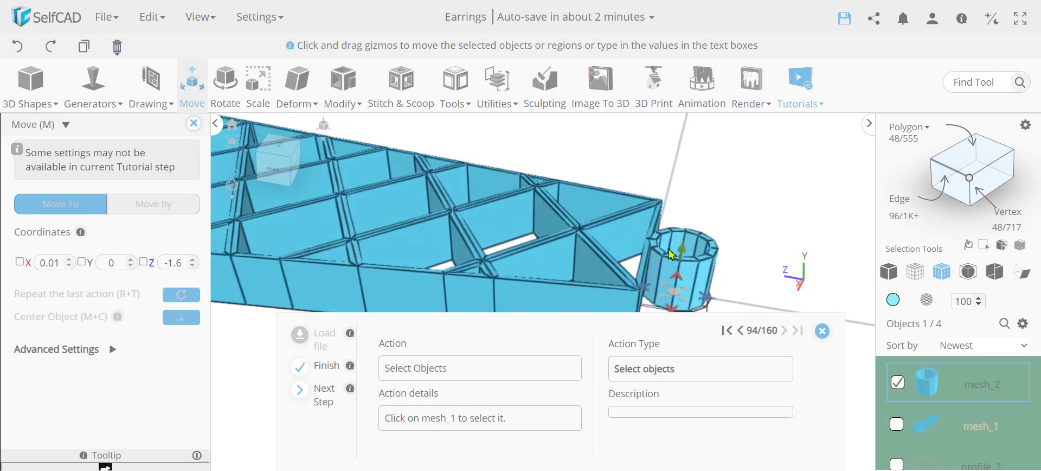
scroll(653, 251, up, 3)
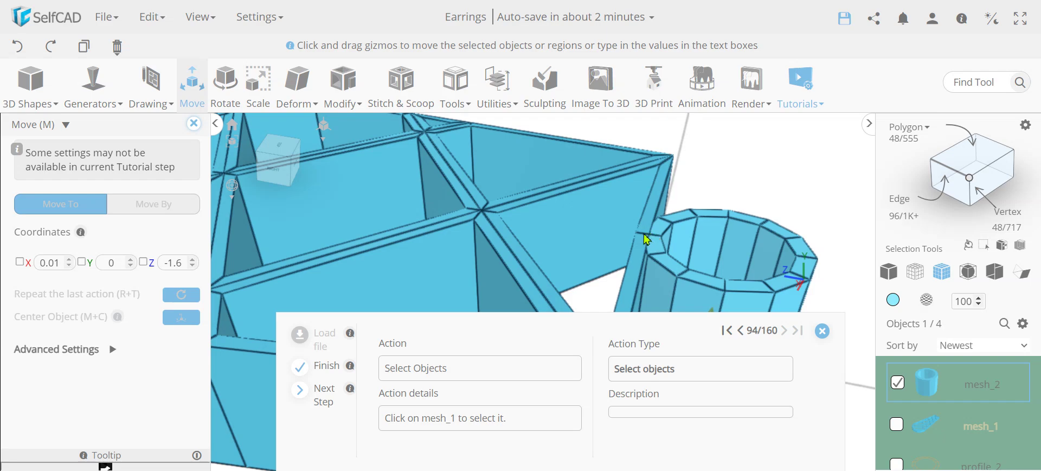
click(190, 128)
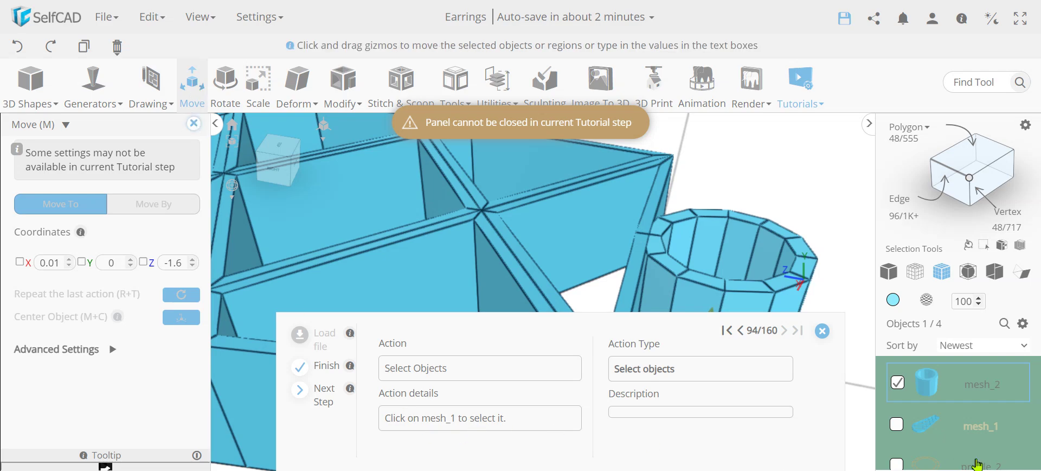
Add mesh_1 to the selection, leave Move, and combine the lattice and the small cylinder with Union.
click(897, 424)
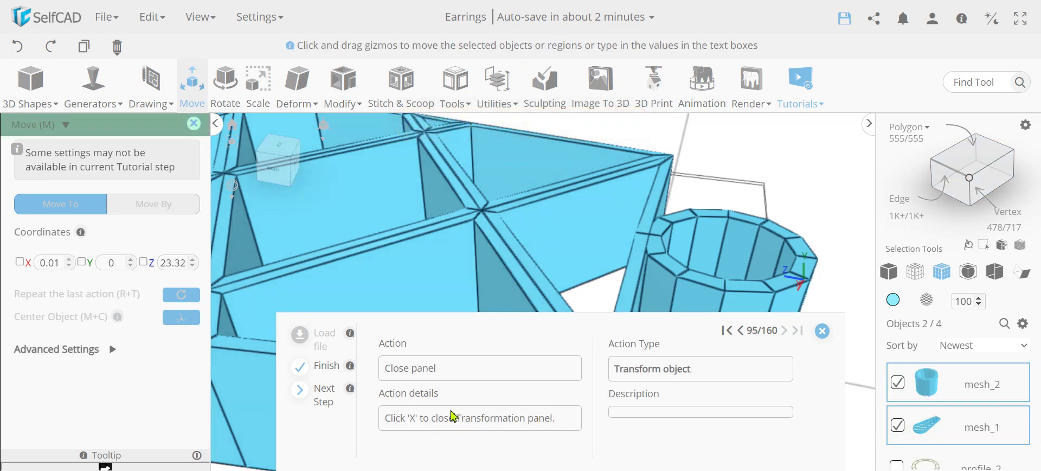
click(194, 125)
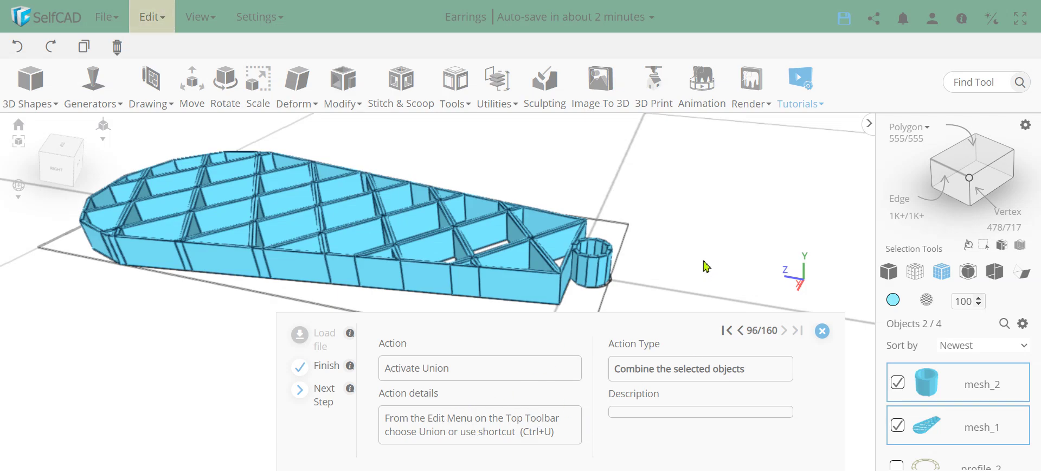
key(ctrl+u)
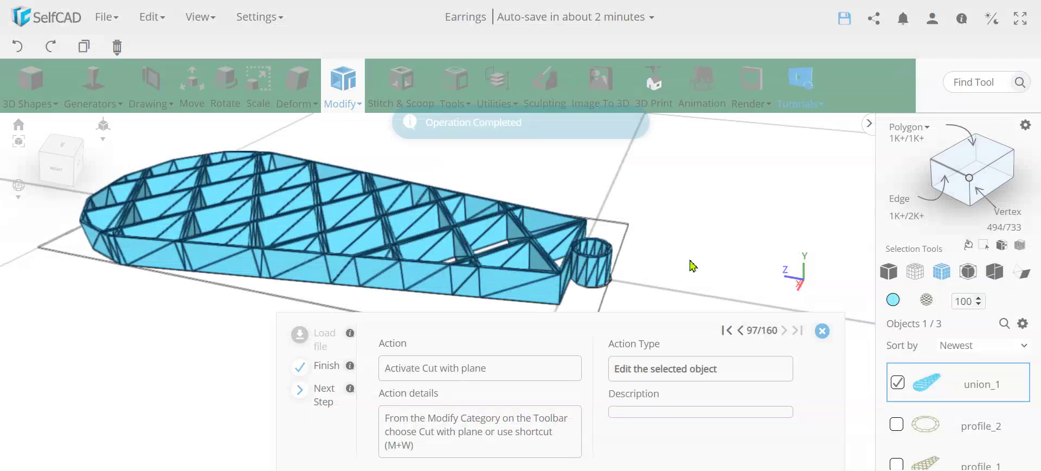
Start Cut With Plane on the combined earring, set the Bottom / Top plane offset to 0.4 and save that plane.
scroll(558, 268, up, 6)
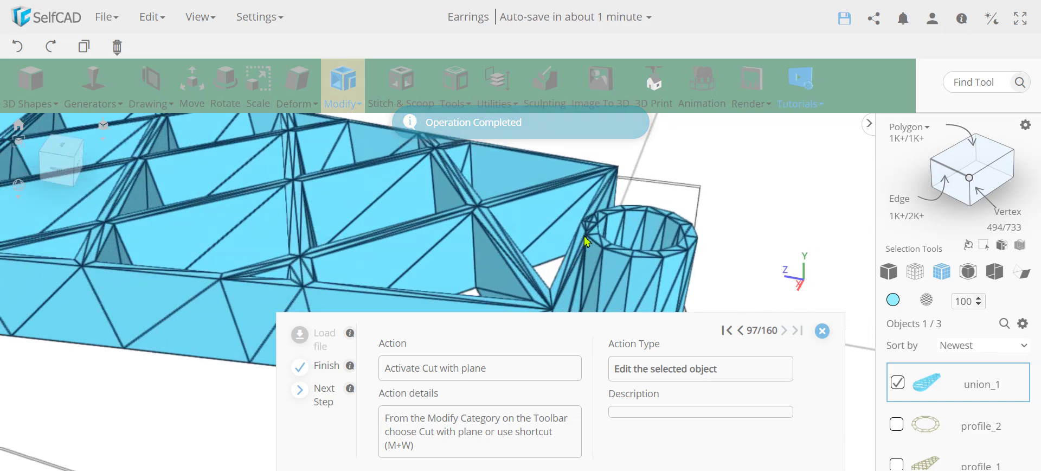
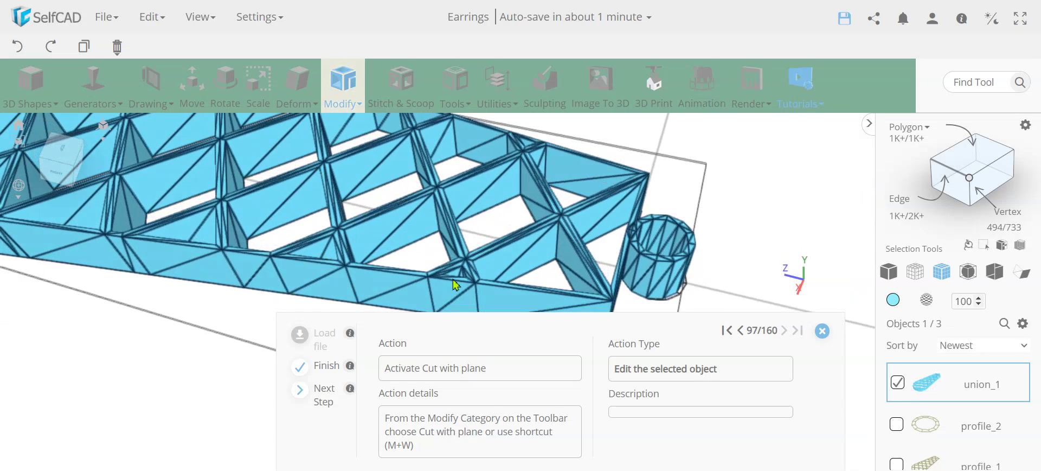
scroll(453, 274, down, 5)
right_drag(602, 282, 626, 233)
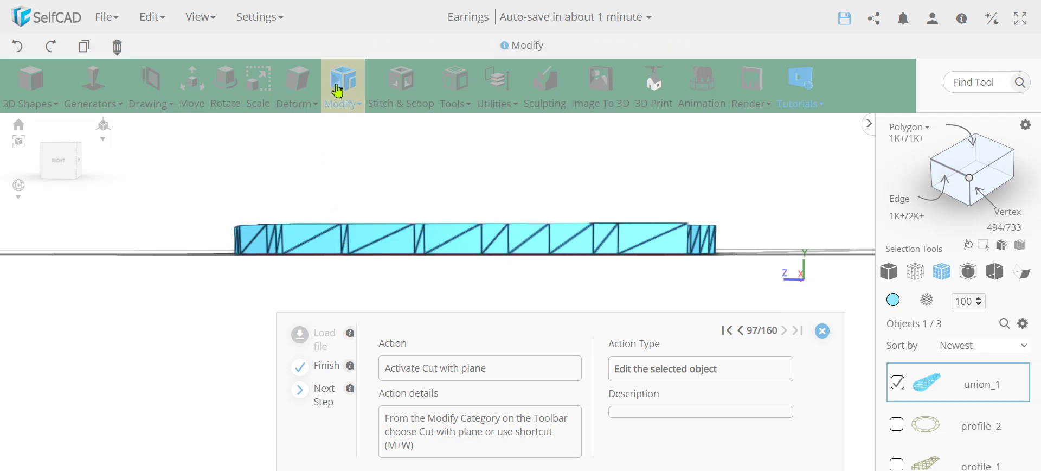
right_drag(649, 260, 637, 276)
scroll(629, 275, up, 5)
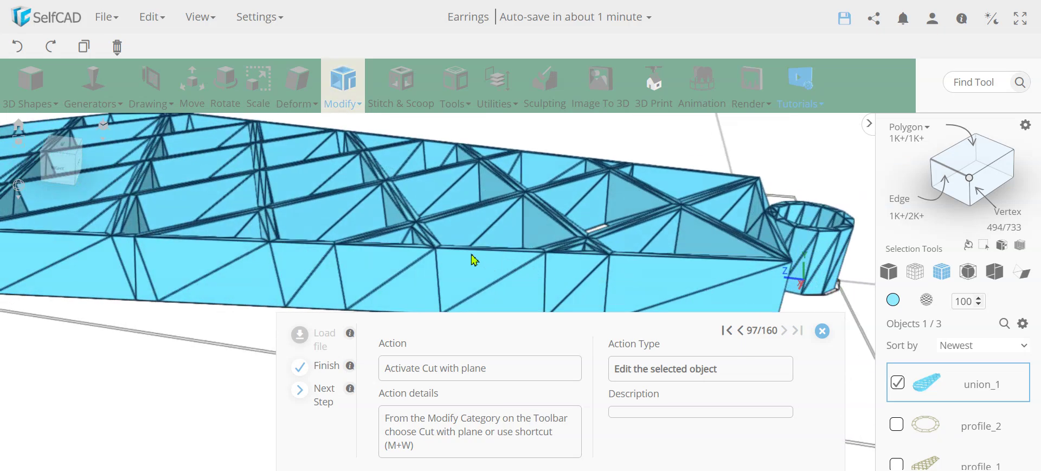
right_drag(494, 259, 473, 275)
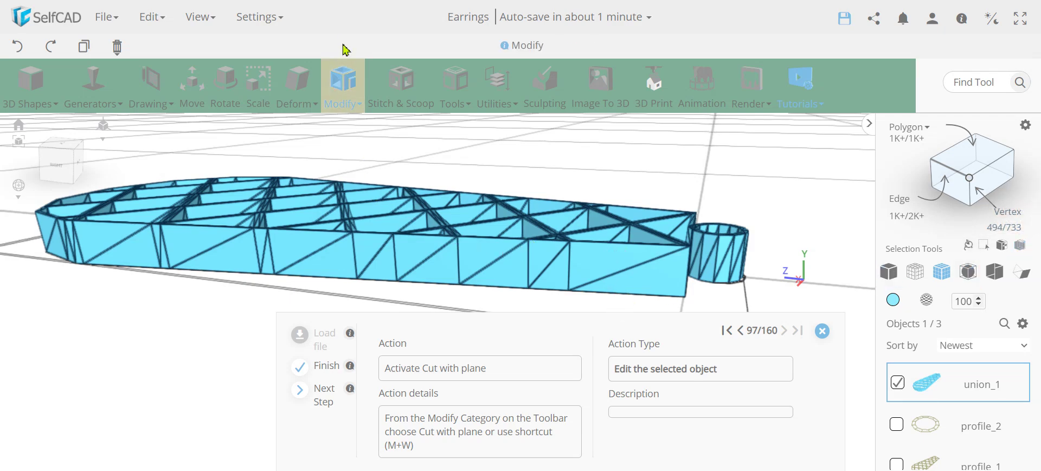
click(344, 84)
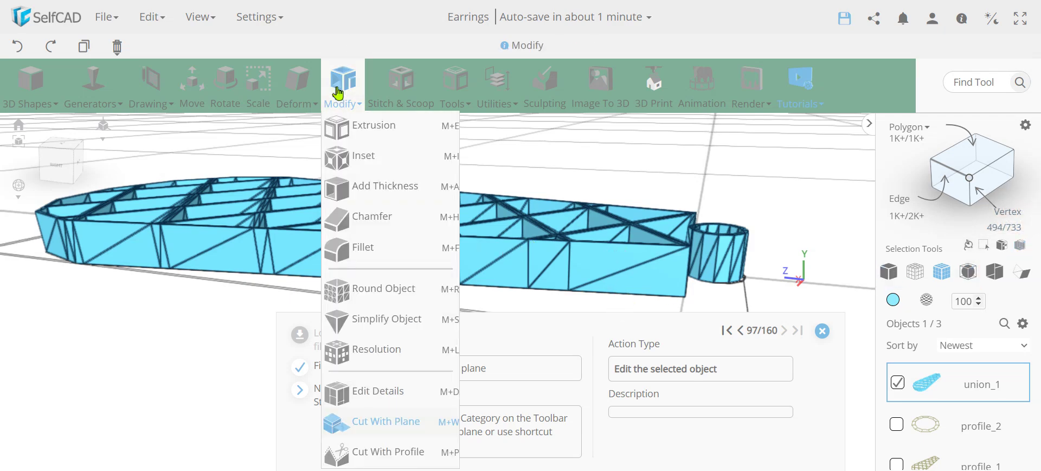
click(400, 428)
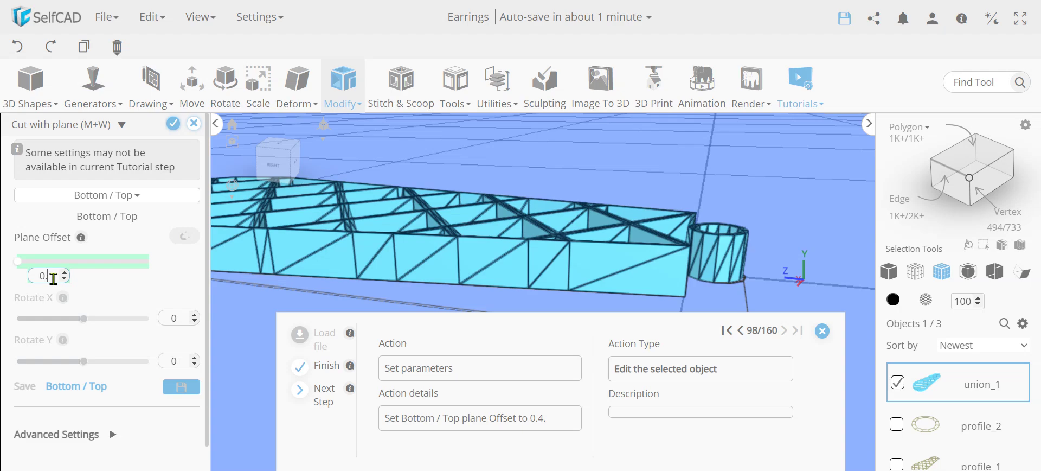
text(4)
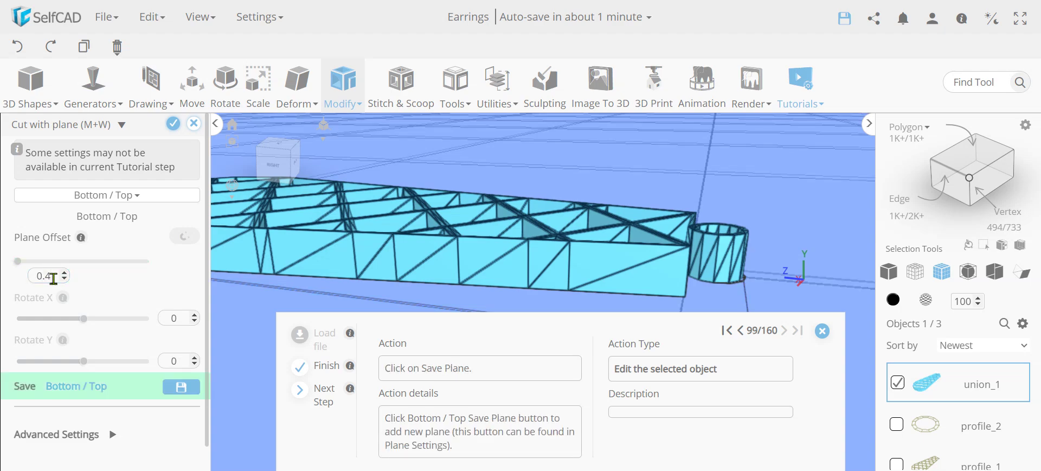
click(183, 391)
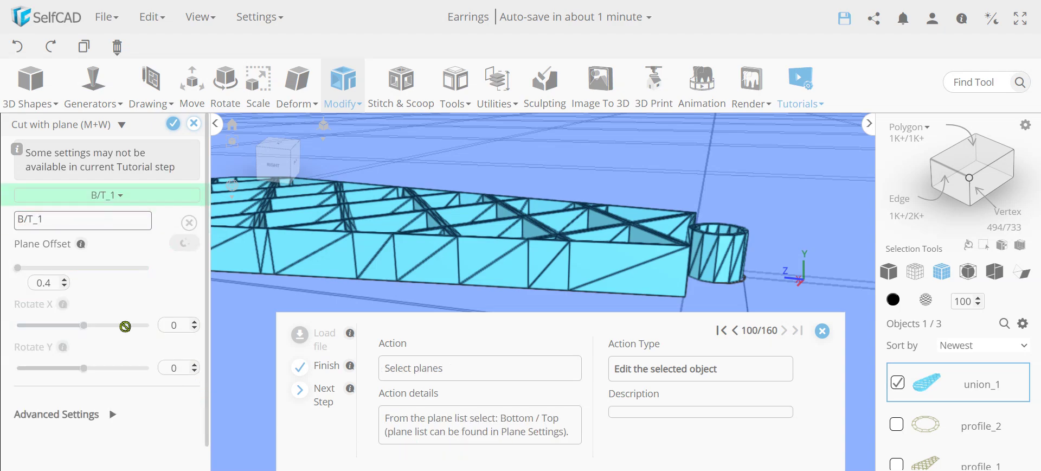
Enable the Bottom / Top plane alongside saved plane B/T_1, set its offset to 2.6 and apply the plane cuts.
click(120, 196)
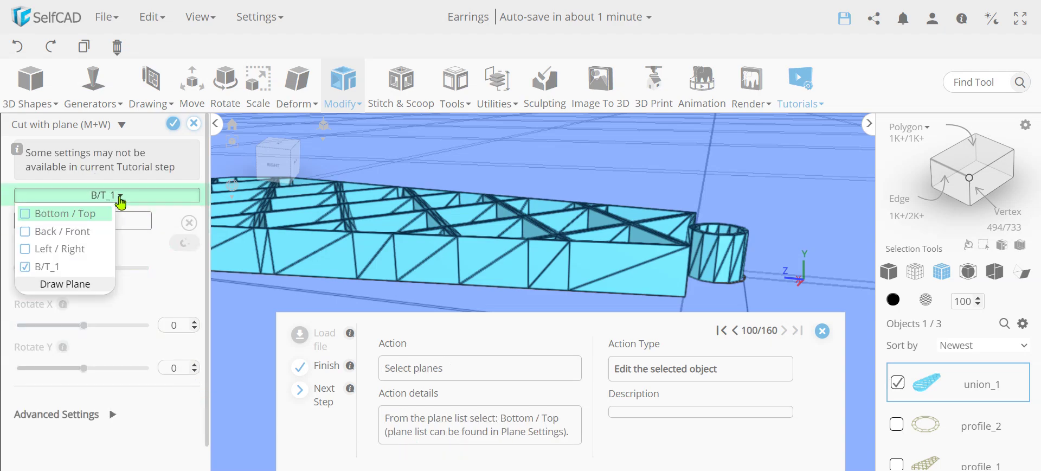
click(79, 215)
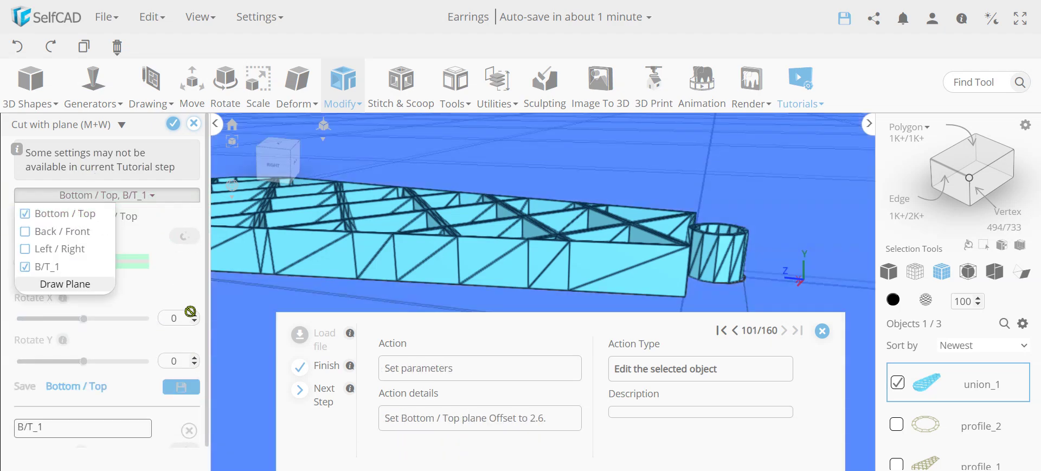
click(189, 270)
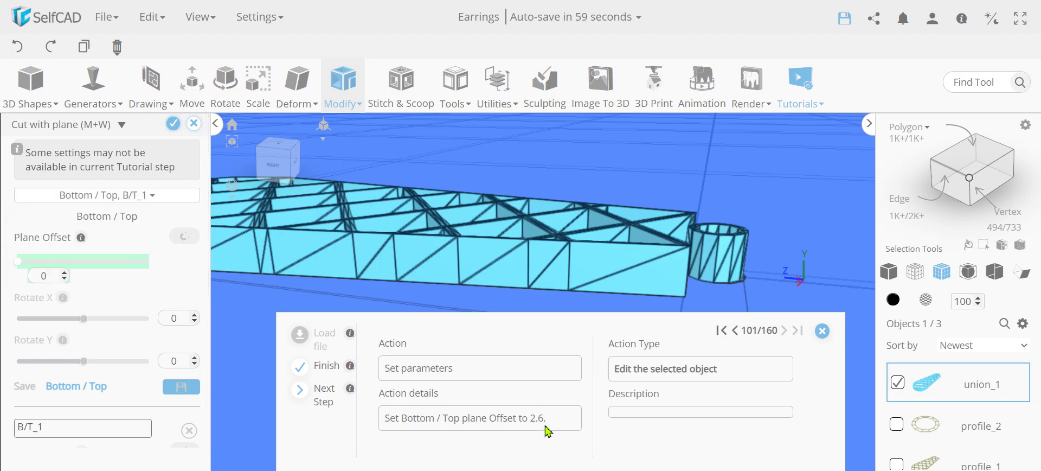
double_click(43, 277)
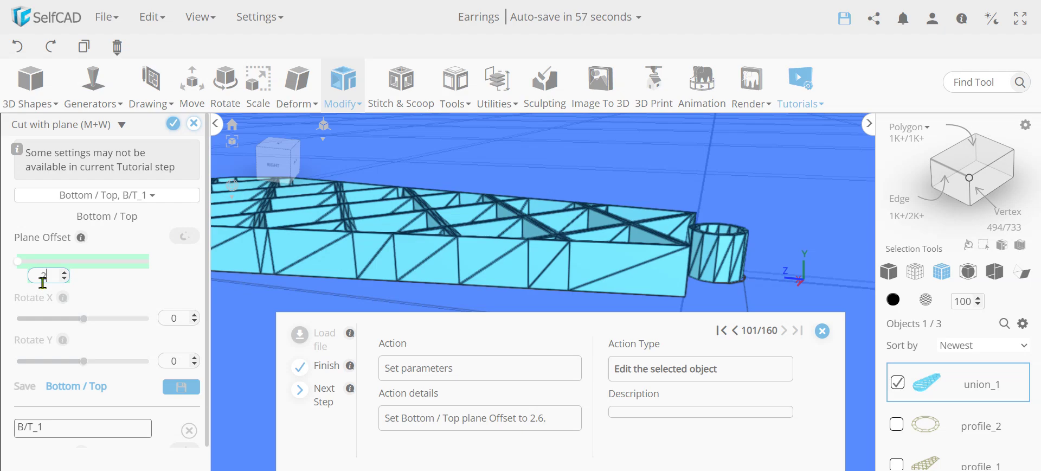
key(Return)
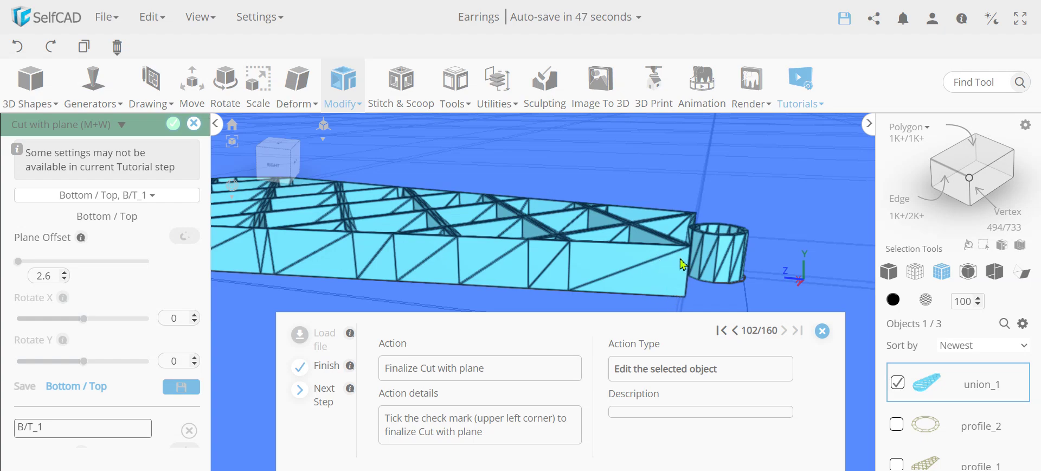
scroll(670, 257, down, 3)
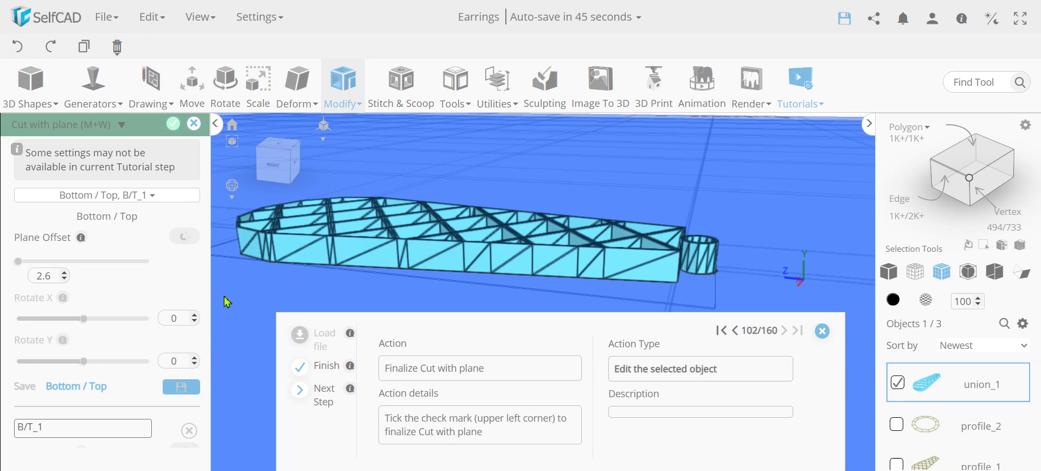
scroll(93, 284, down, 3)
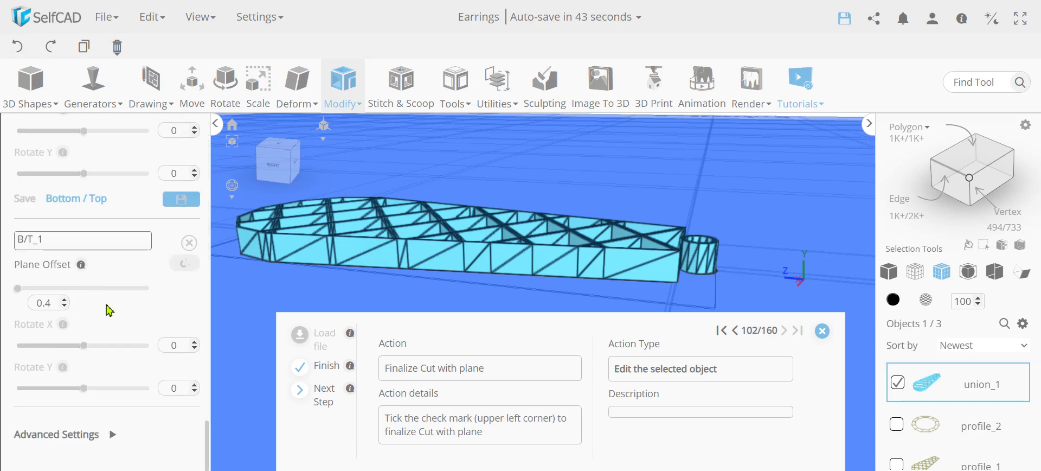
click(113, 437)
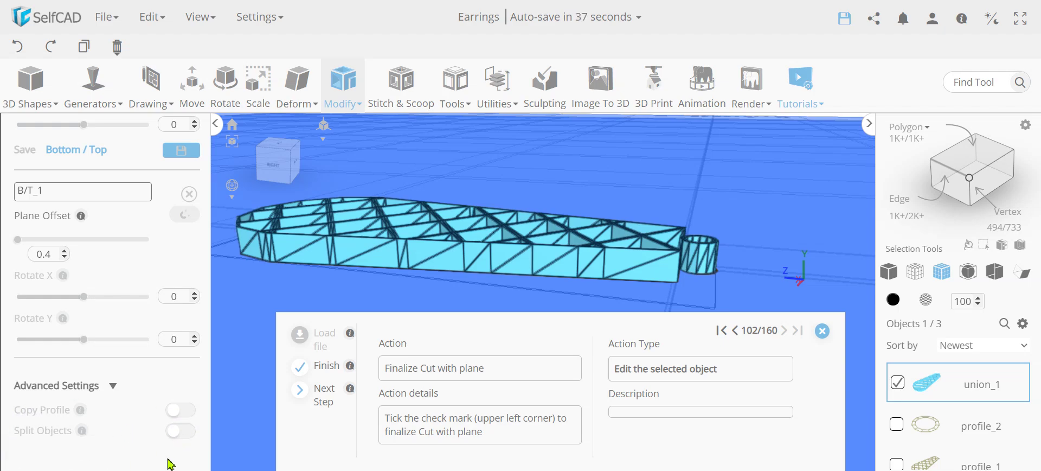
click(145, 411)
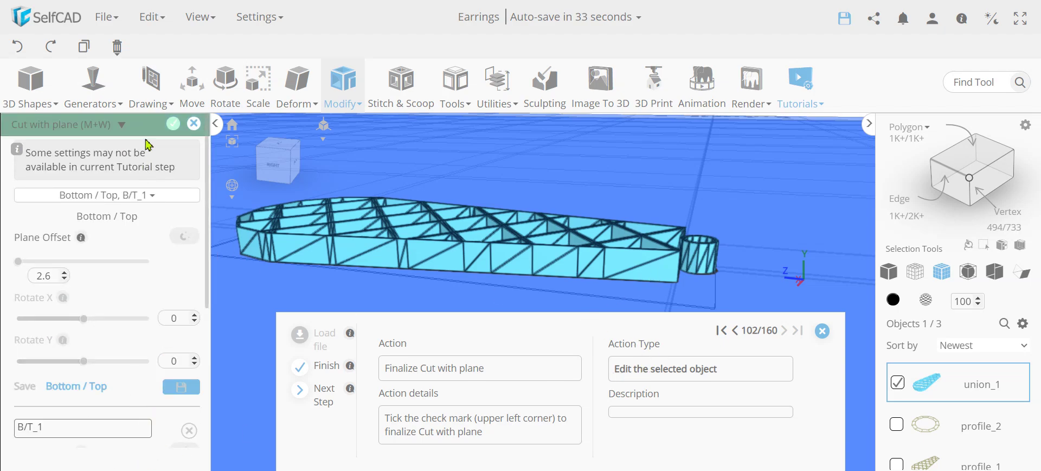
click(172, 128)
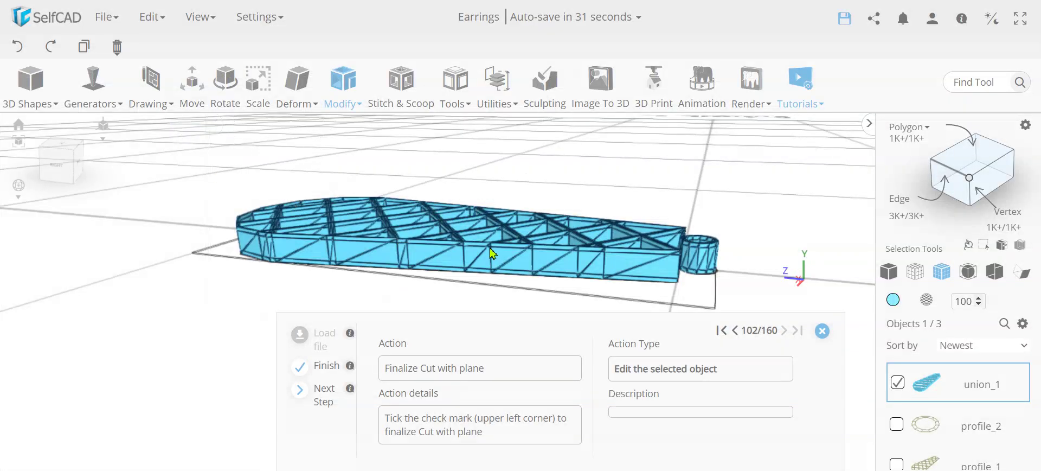
Round the cut earring with Round Object at Smoothness 3 and finalize the operation.
scroll(591, 251, up, 5)
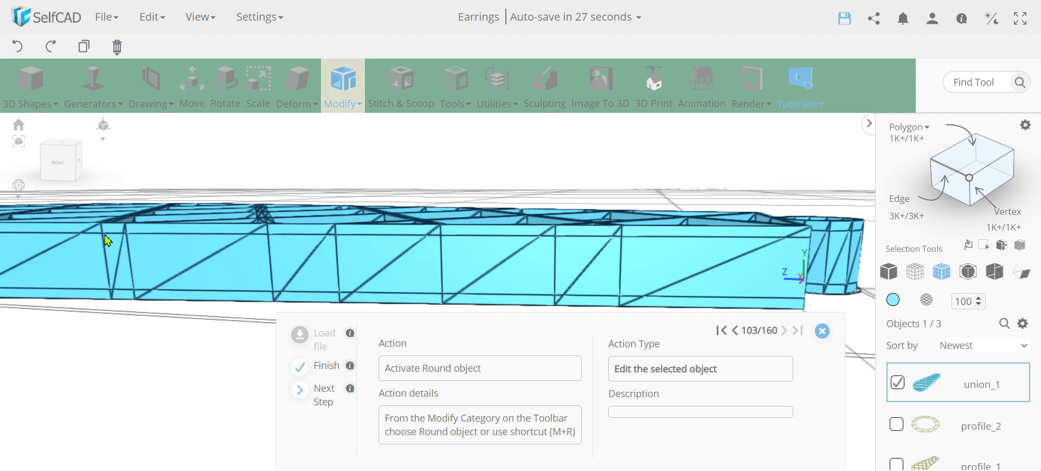
scroll(643, 278, down, 6)
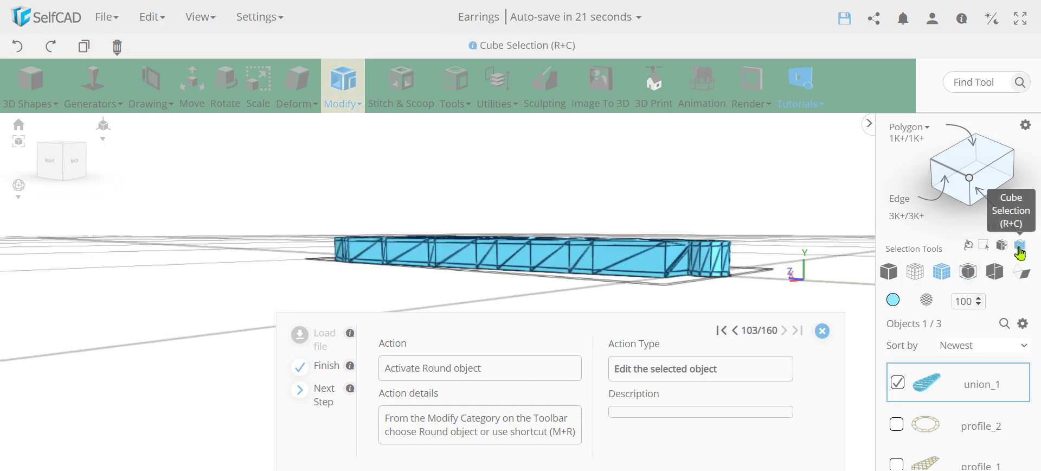
drag(521, 232, 531, 265)
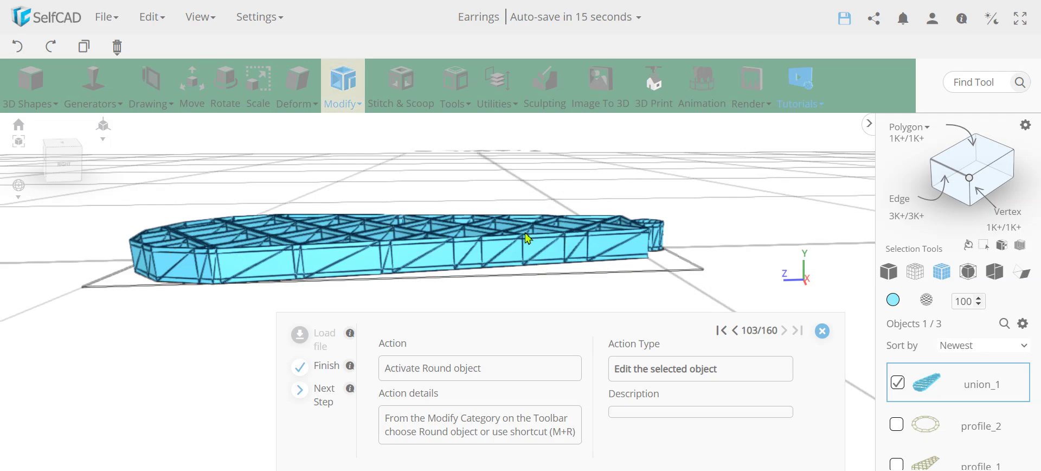
drag(501, 251, 316, 220)
click(348, 93)
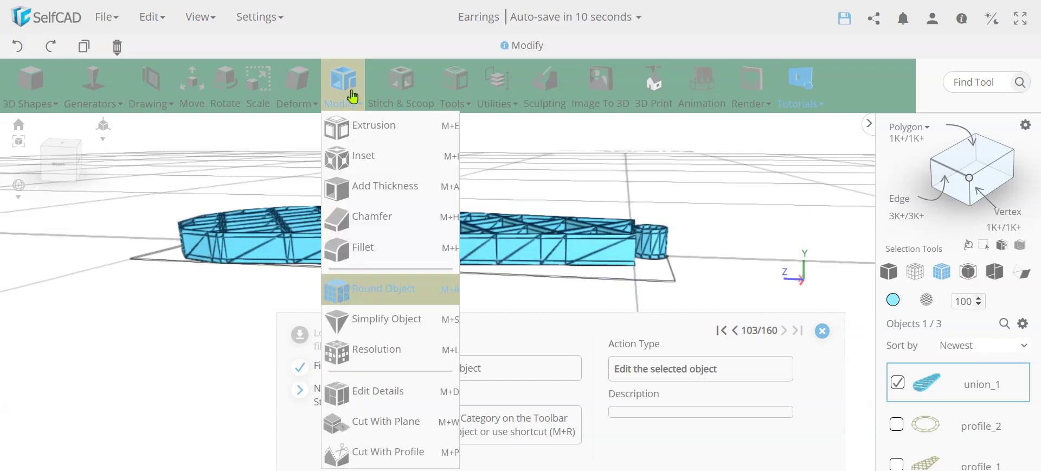
click(372, 299)
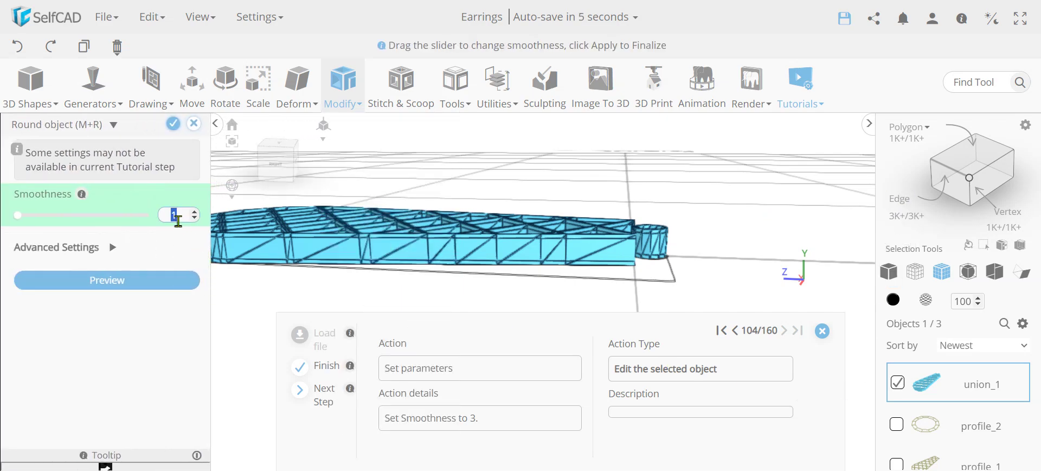
text(3)
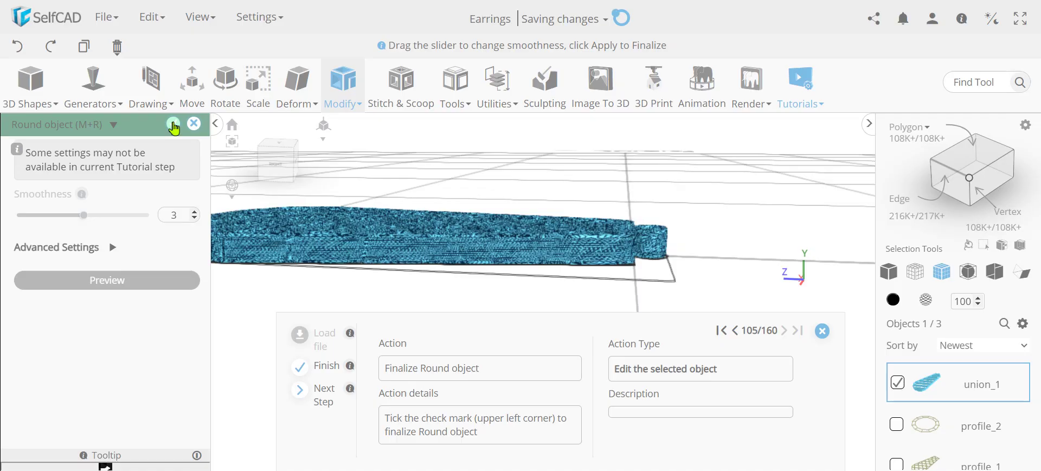
click(173, 126)
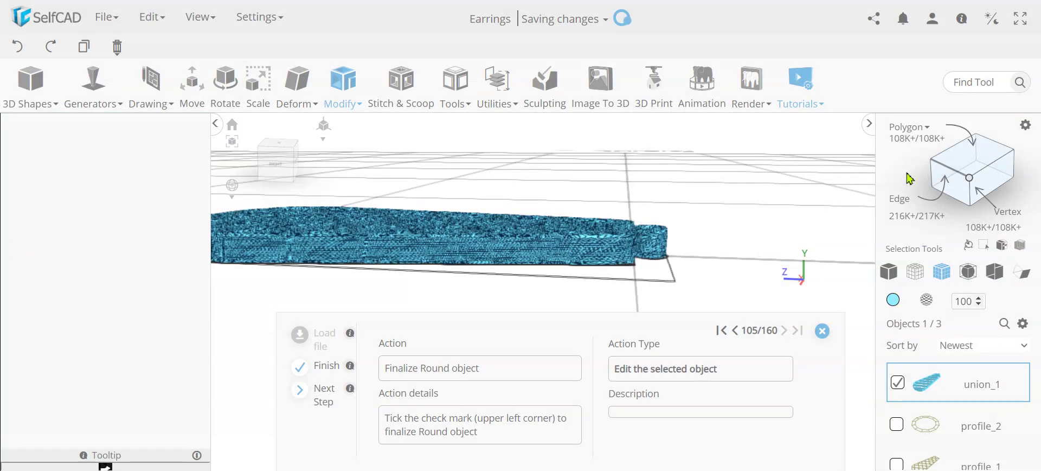
Reduce the rounded earring's dense mesh with Simplify Object at Intensity 4 and finalize it.
scroll(550, 245, up, 5)
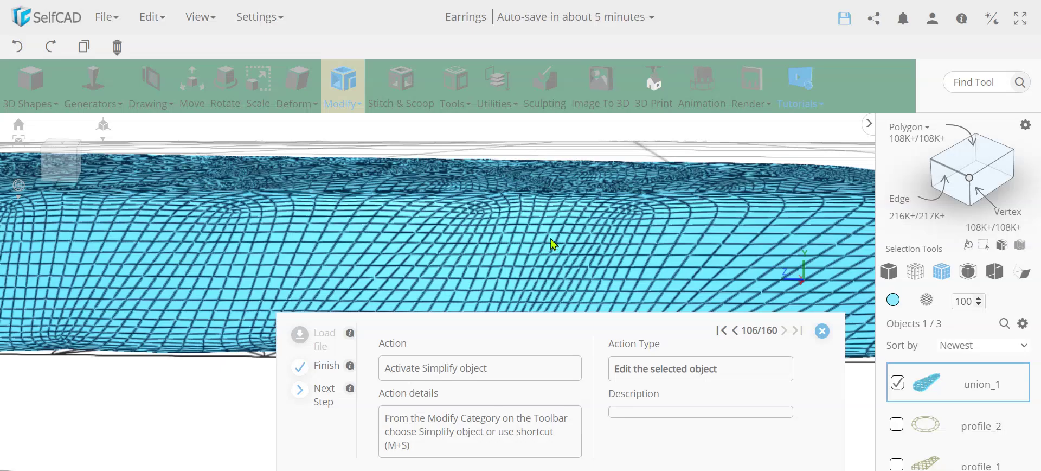
right_drag(550, 245, 226, 198)
right_drag(257, 227, 423, 193)
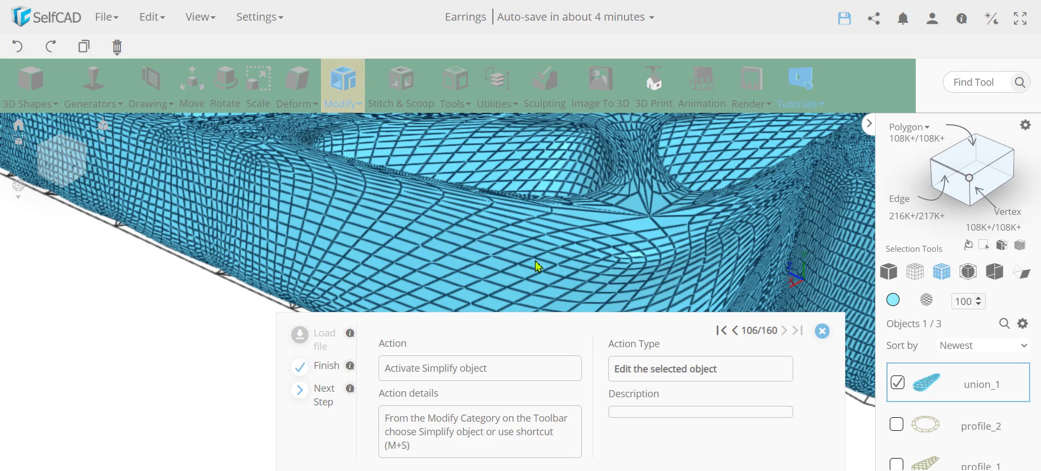
scroll(542, 271, down, 5)
click(344, 82)
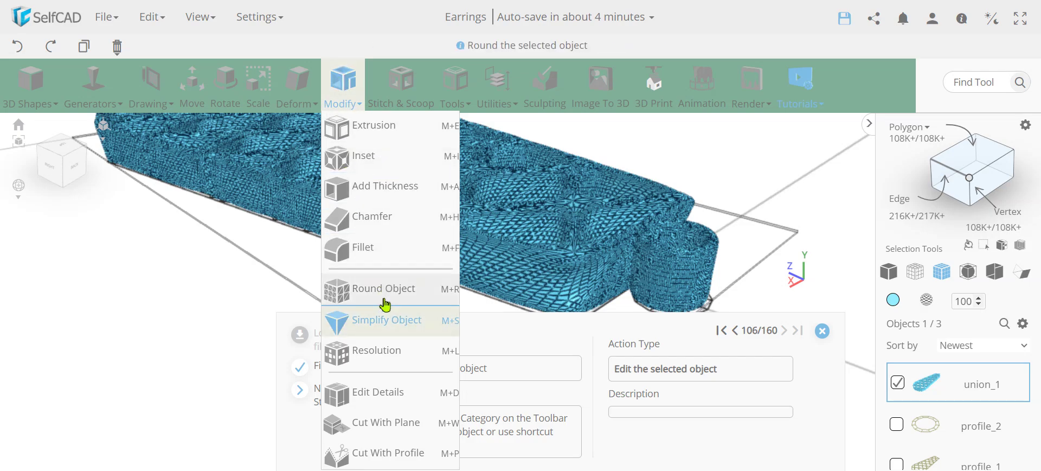
click(385, 325)
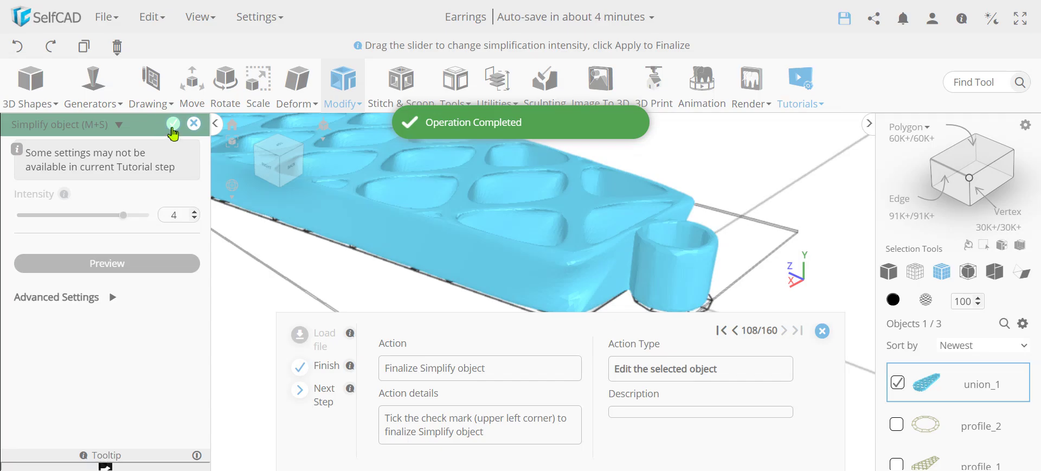
click(172, 128)
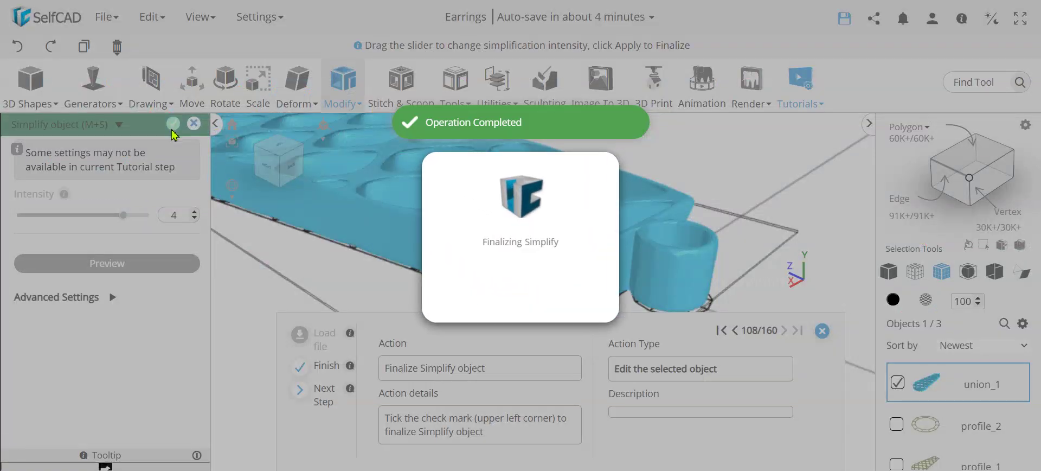
Rotate the simplified earring -90 degrees about X so it stands upright.
right_drag(360, 245, 480, 254)
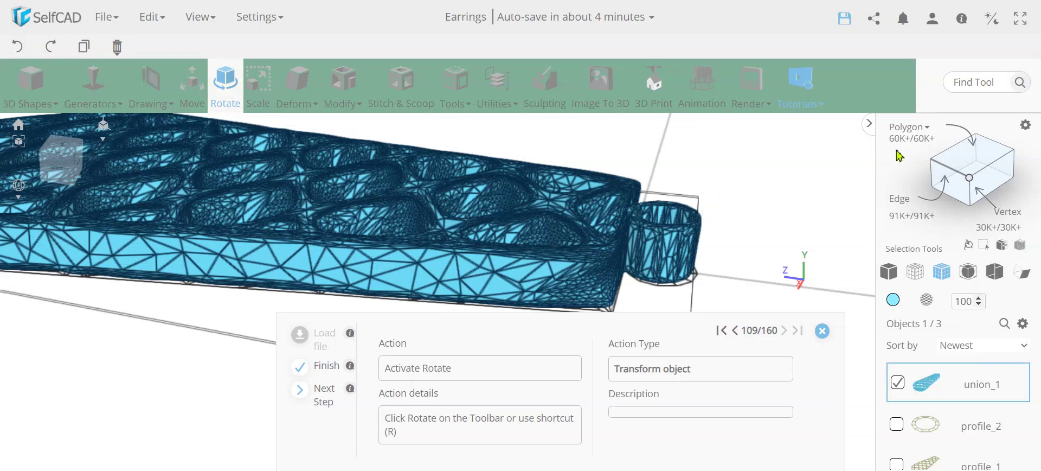
scroll(537, 238, down, 5)
scroll(430, 237, up, 8)
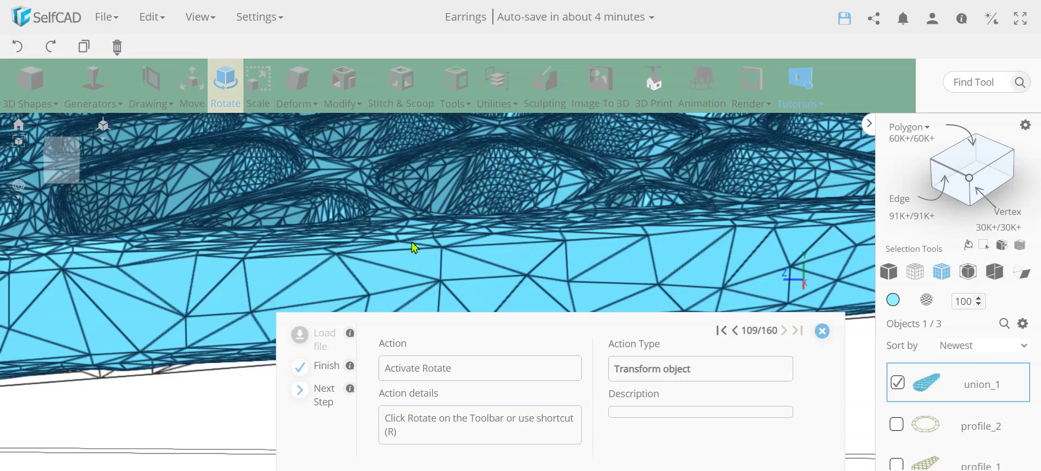
scroll(428, 238, down, 8)
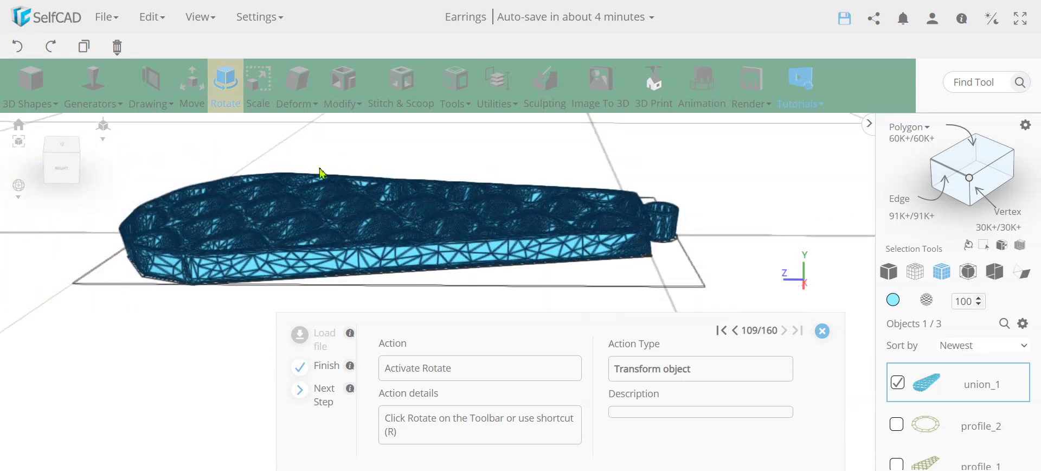
click(227, 97)
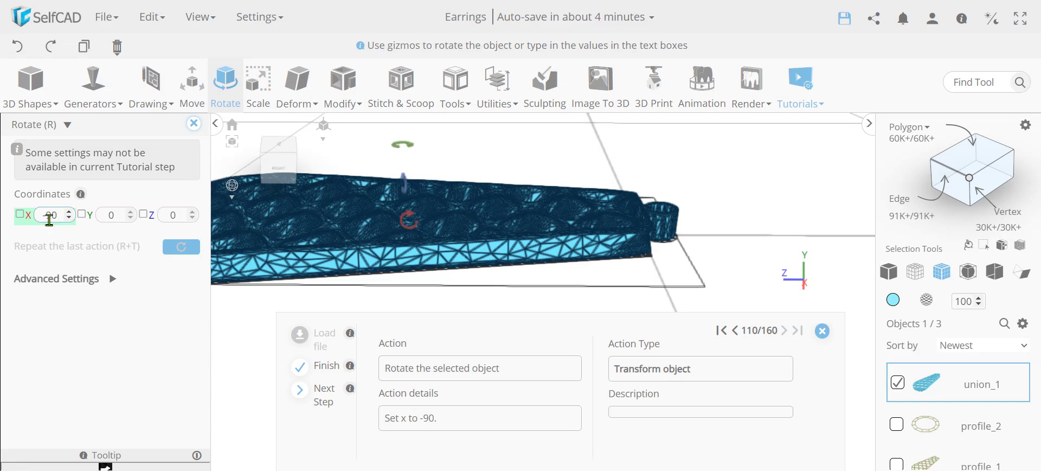
key(Return)
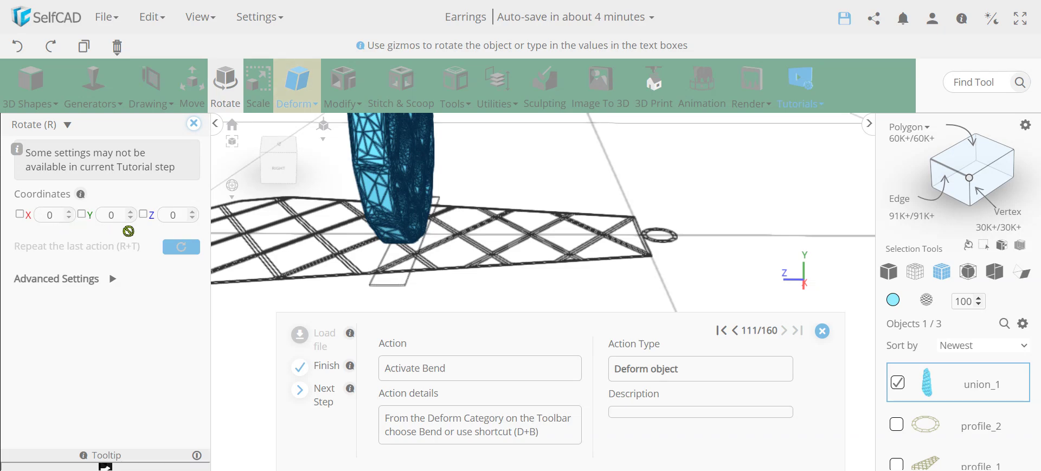
Start Bend on the upright earring and set the origin layer to Middle.
click(297, 87)
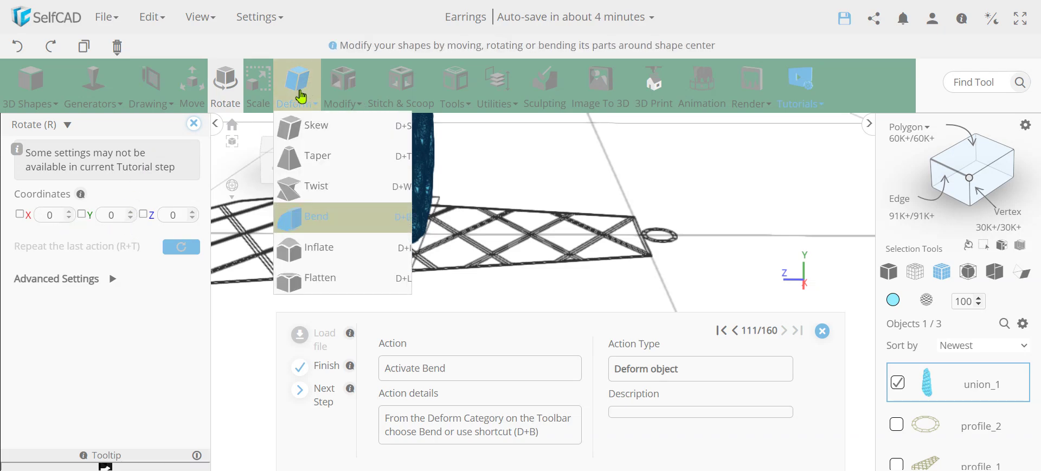
click(328, 224)
scroll(514, 233, down, 10)
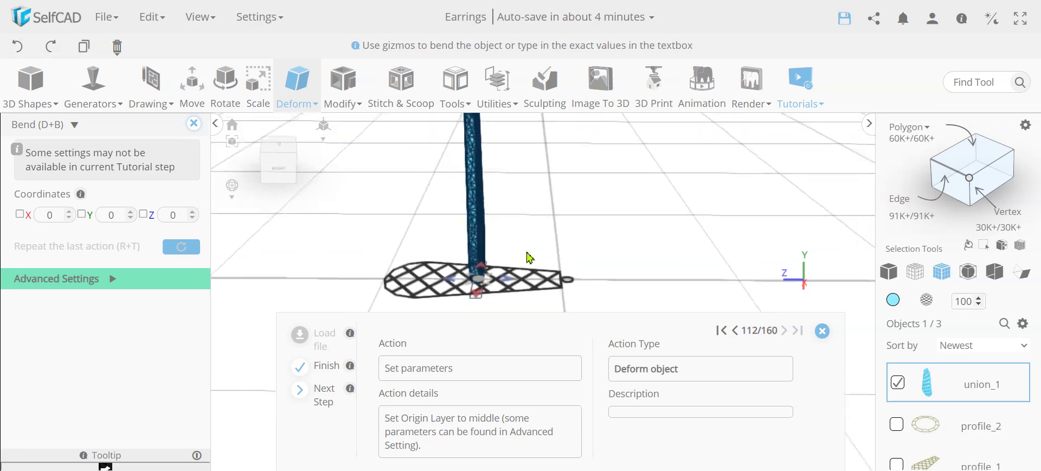
mouse_move(515, 249)
mouse_down()
mouse_move(557, 225)
mouse_move(509, 256)
mouse_up()
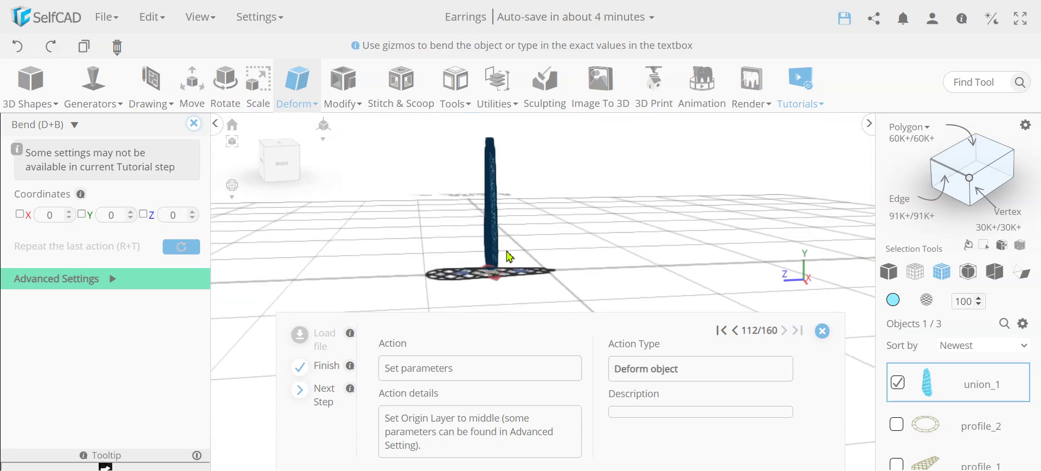
click(105, 279)
click(181, 394)
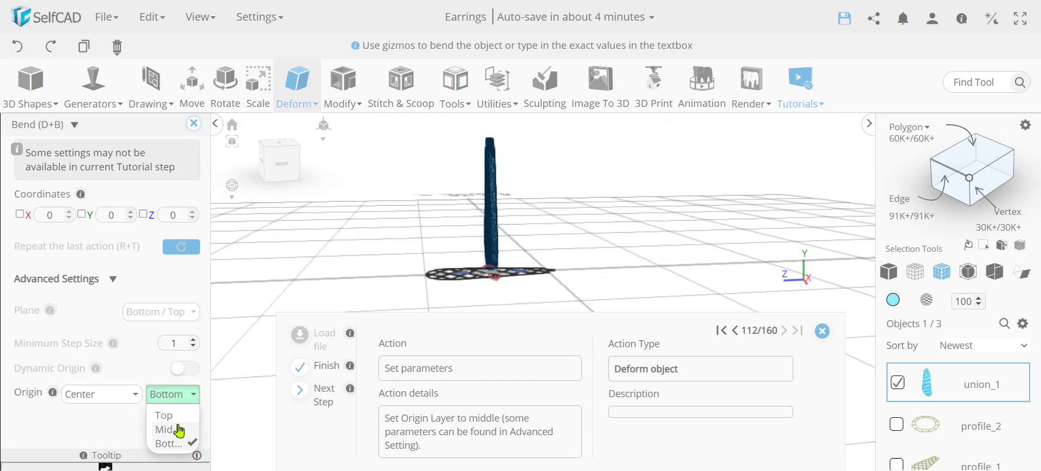
click(177, 429)
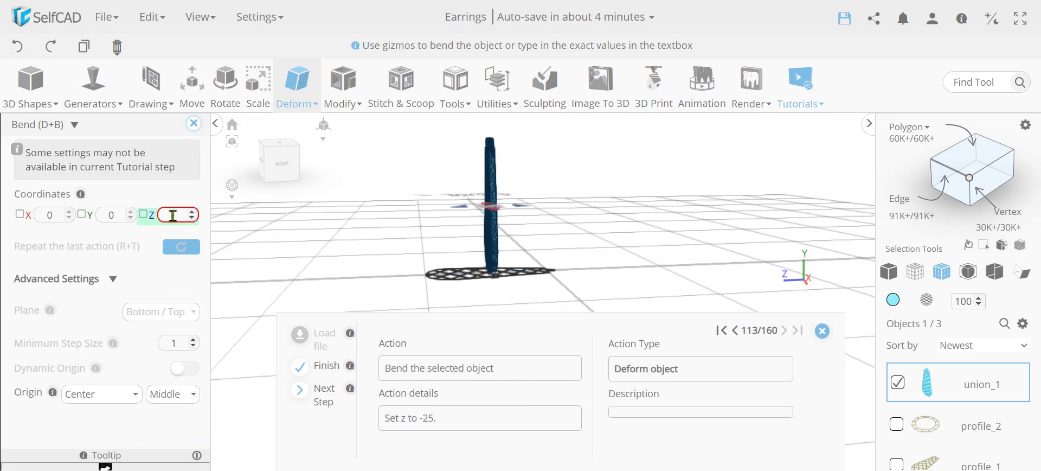
Bend the earring by -25 on Z and leave the Bend tool.
click(172, 215)
text(-25)
key(Return)
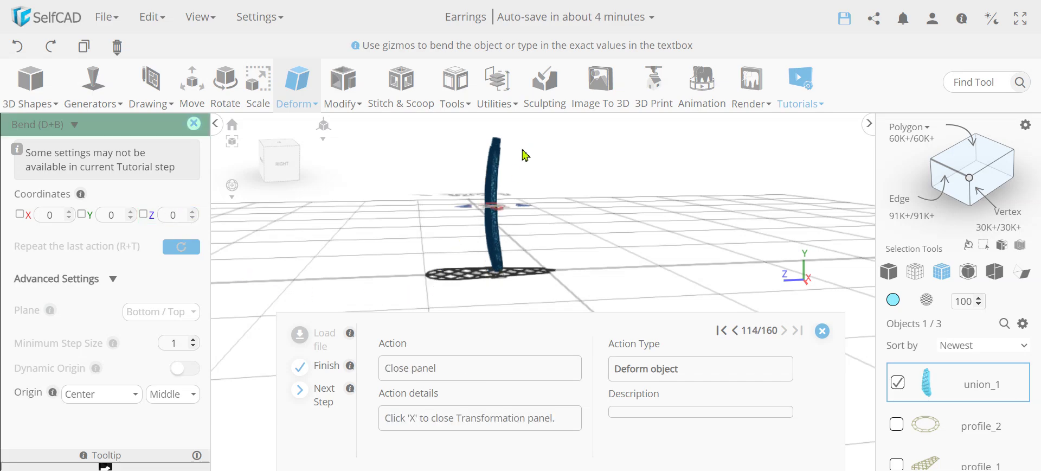
click(193, 124)
Select all objects, including the earring and both profiles, and hide them.
click(1022, 323)
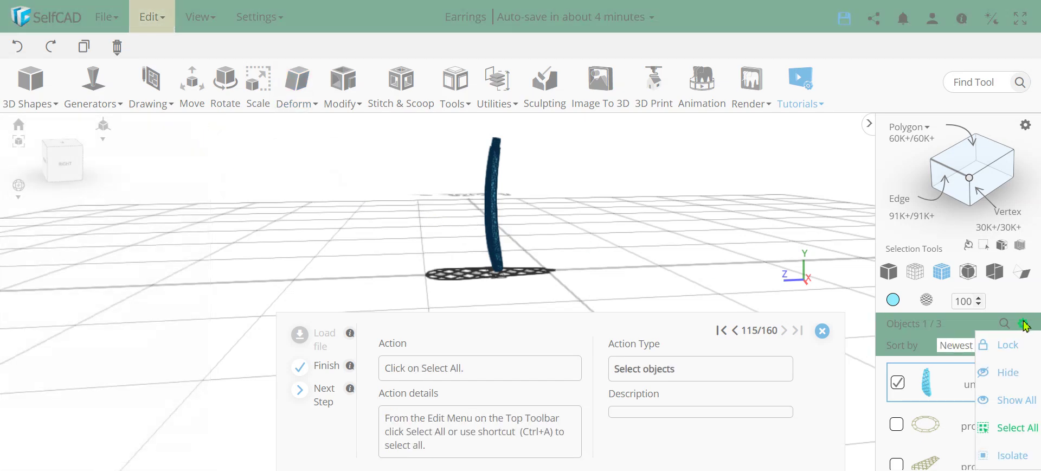
click(1023, 433)
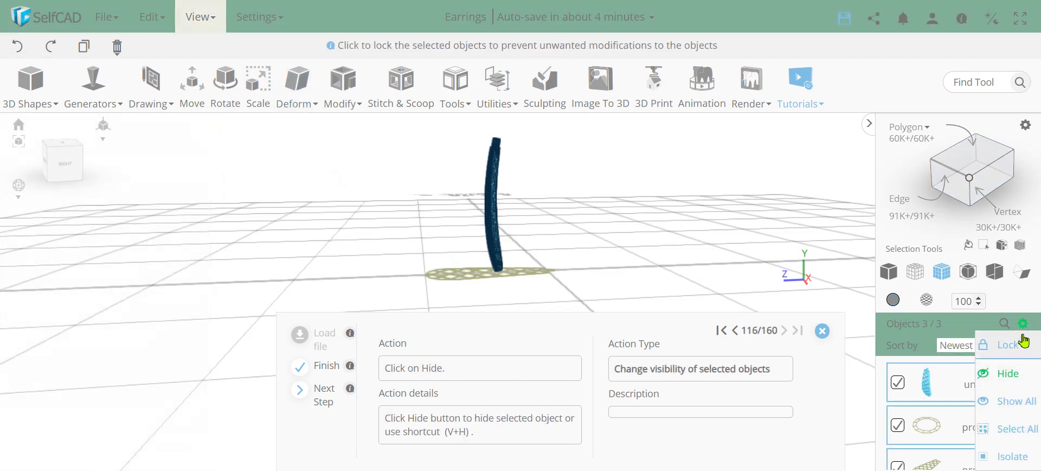
click(1015, 374)
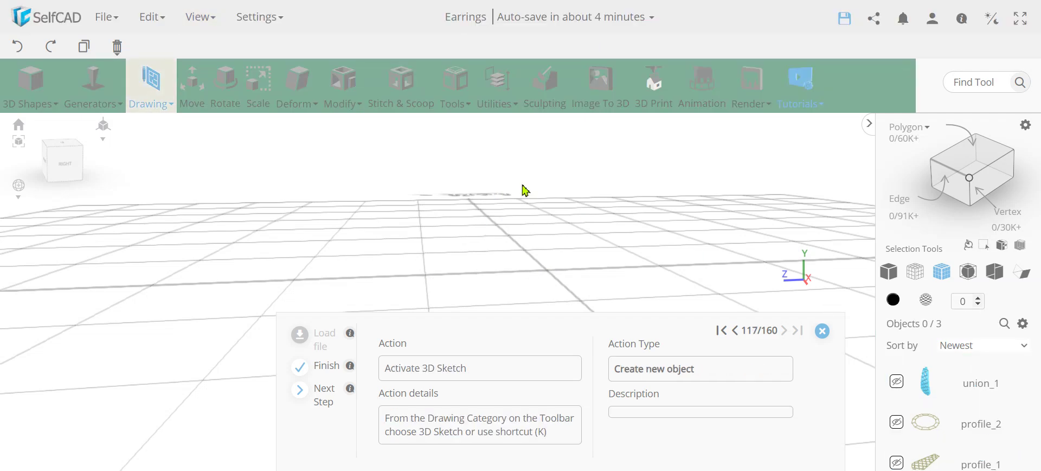
Start a 3D Sketch and draw a small ellipse centred on the grid origin using the highlighted tutorial points.
click(160, 96)
click(174, 158)
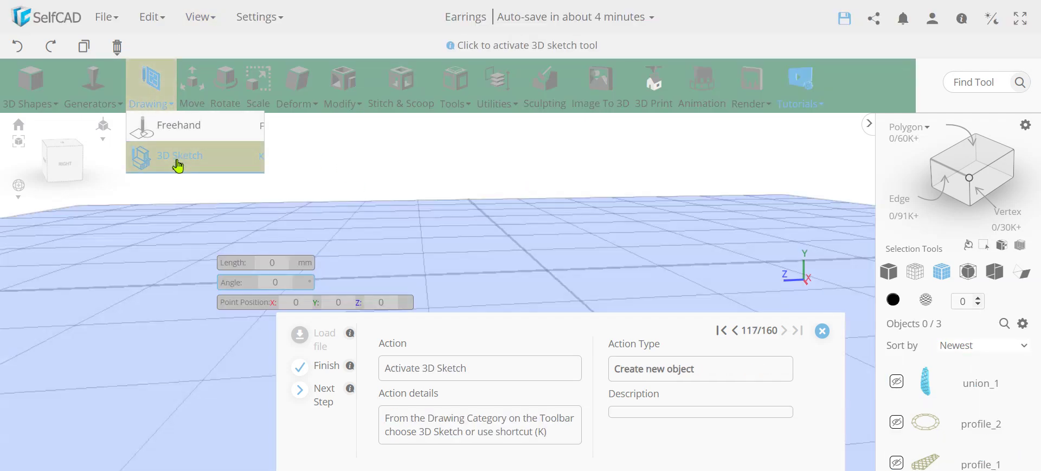
click(135, 174)
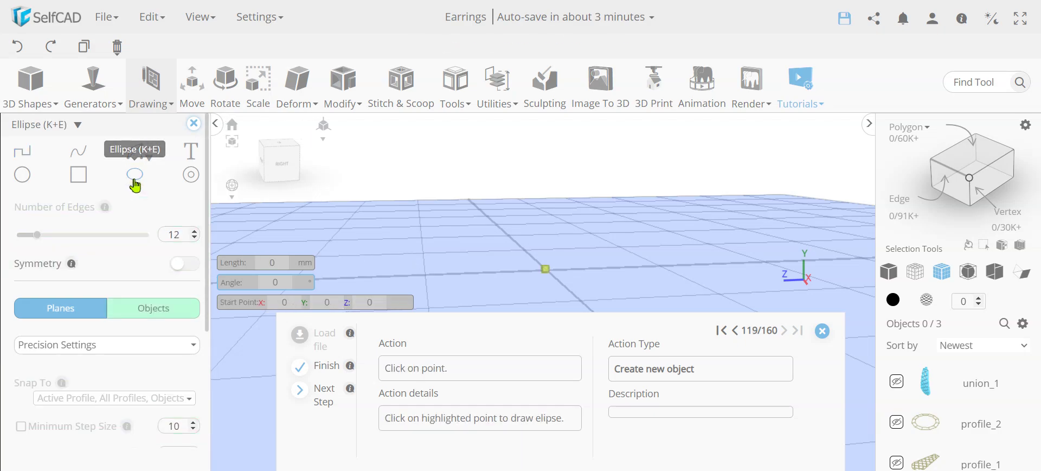
click(546, 269)
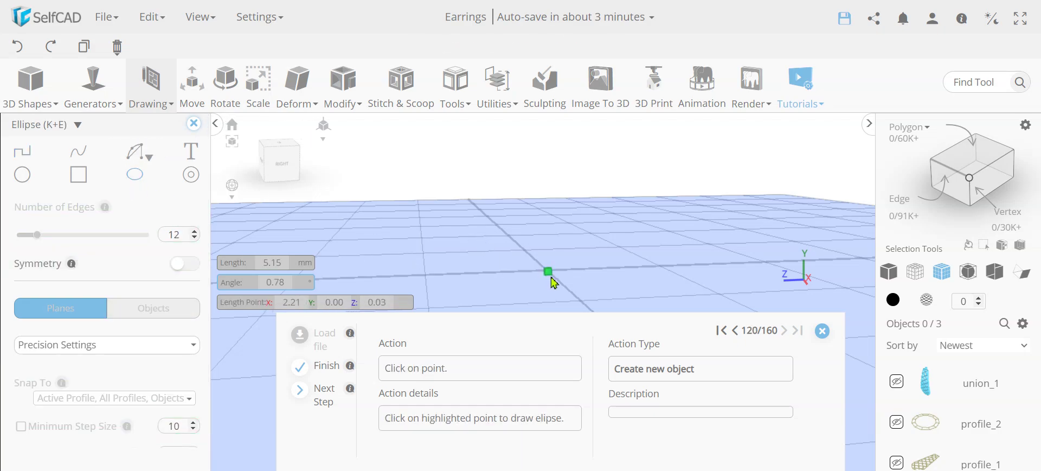
click(548, 271)
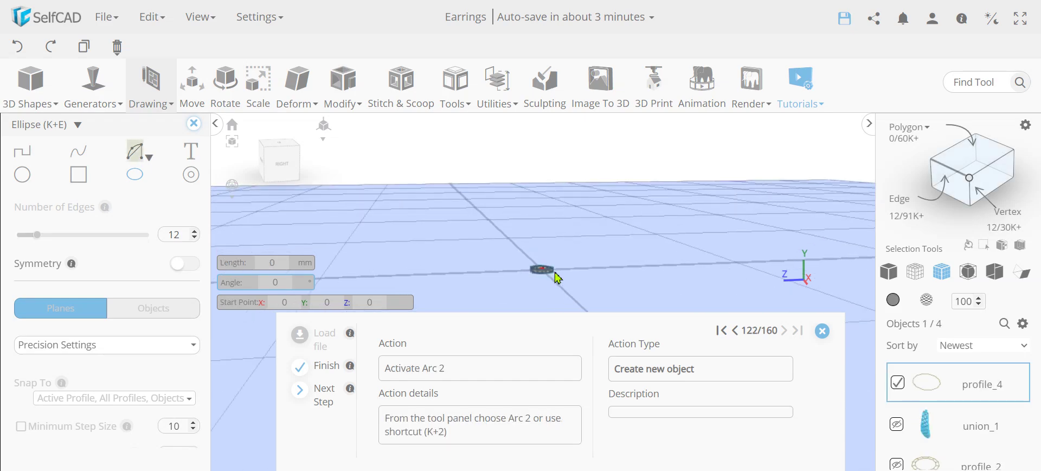
Draw the ear hook outline from the ellipse with three connected Arc 2 curves through the highlighted tutorial points, and finish the 3D Sketch.
click(139, 152)
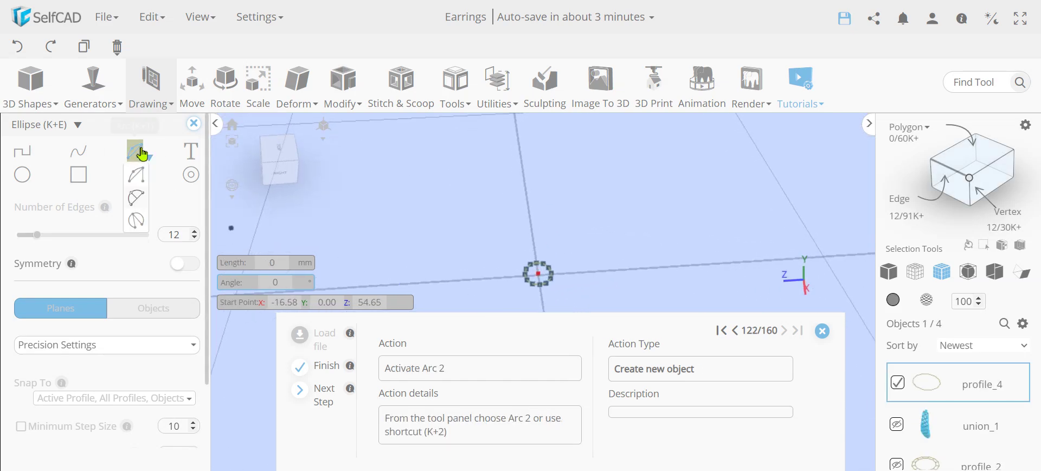
click(136, 198)
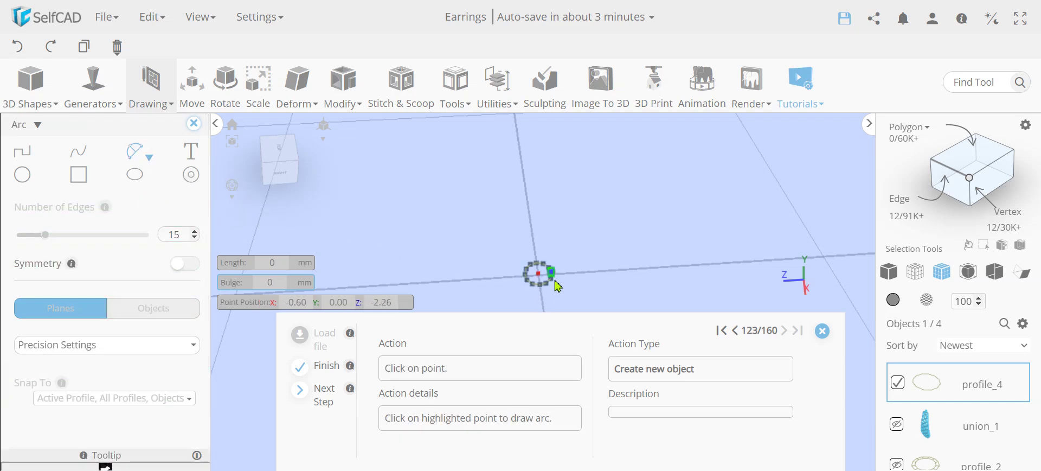
click(550, 272)
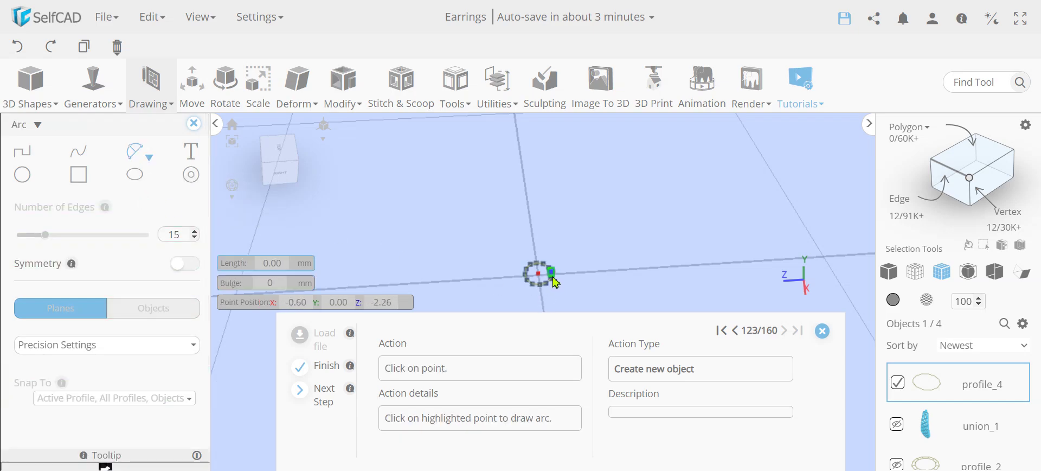
click(610, 268)
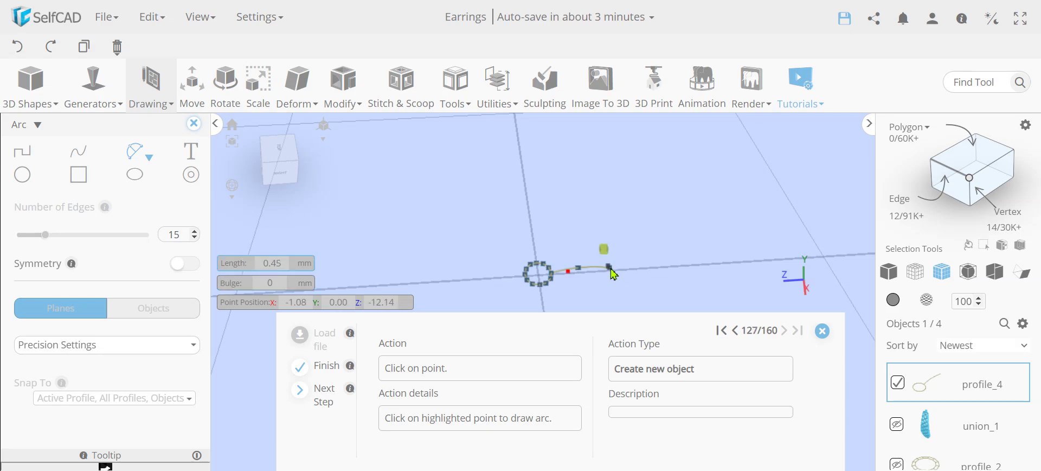
click(605, 254)
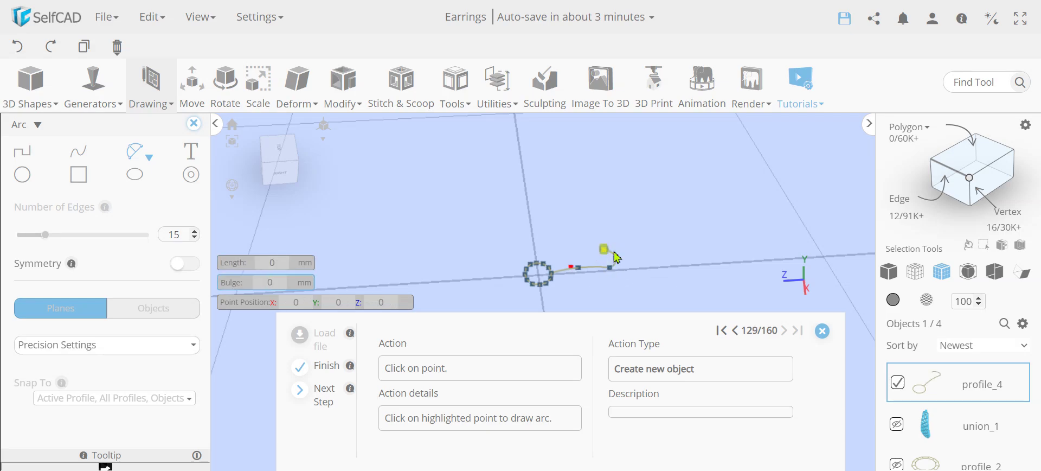
click(605, 250)
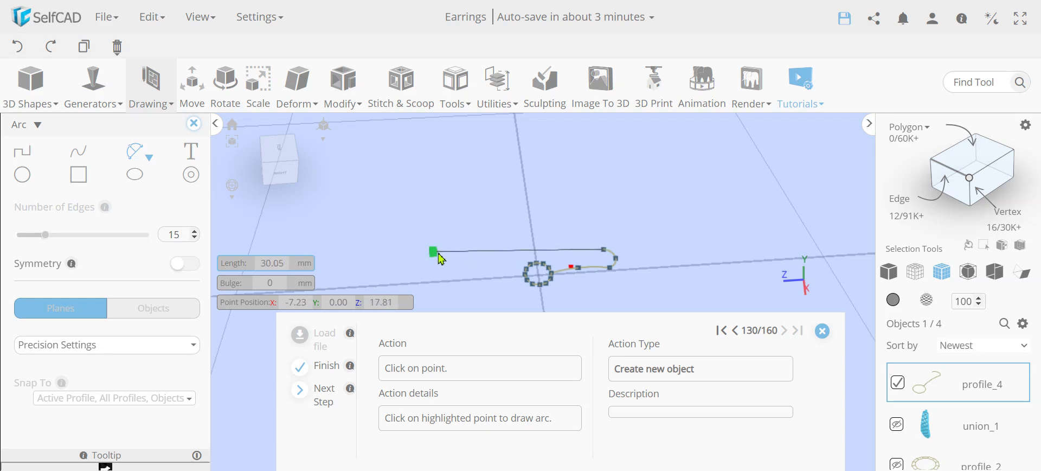
click(437, 256)
click(437, 260)
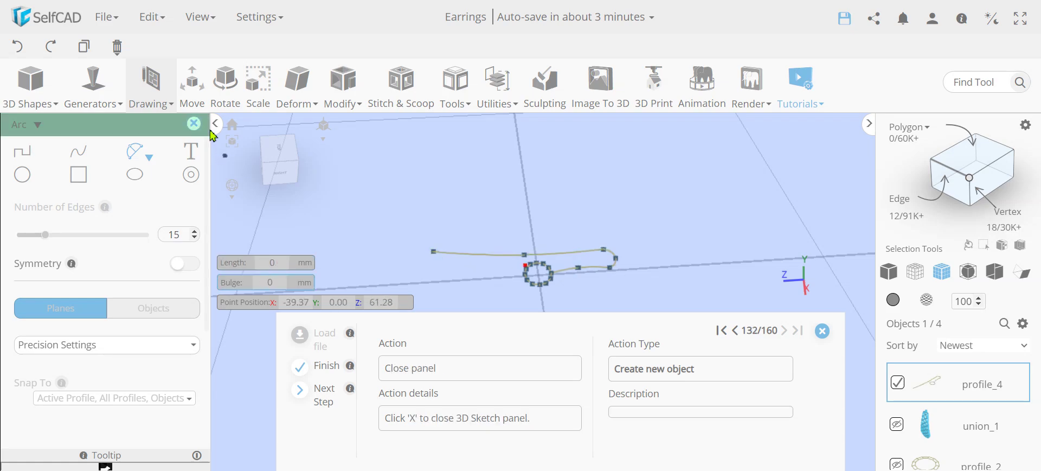
click(194, 125)
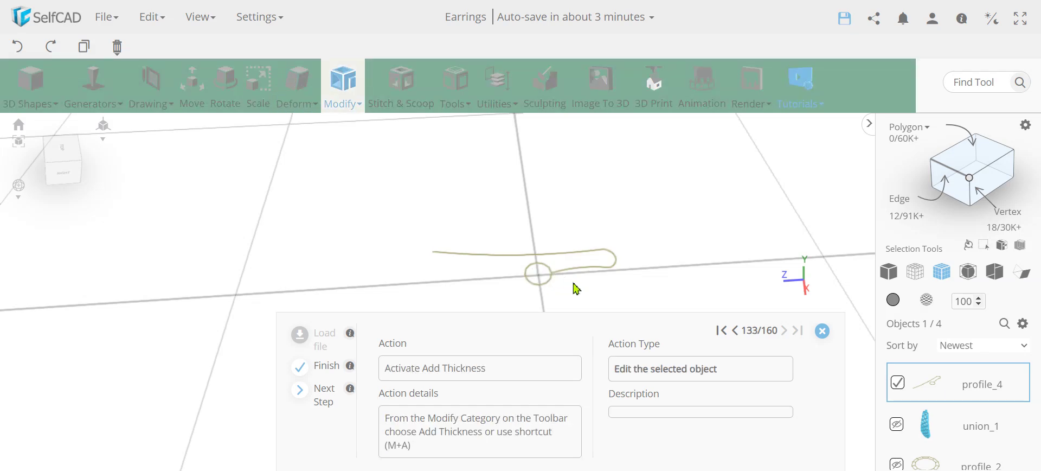
Apply Add Thickness to the ear hook profile with a thickness of 0.3 and Mirrored Thickness enabled.
right_drag(575, 287, 551, 232)
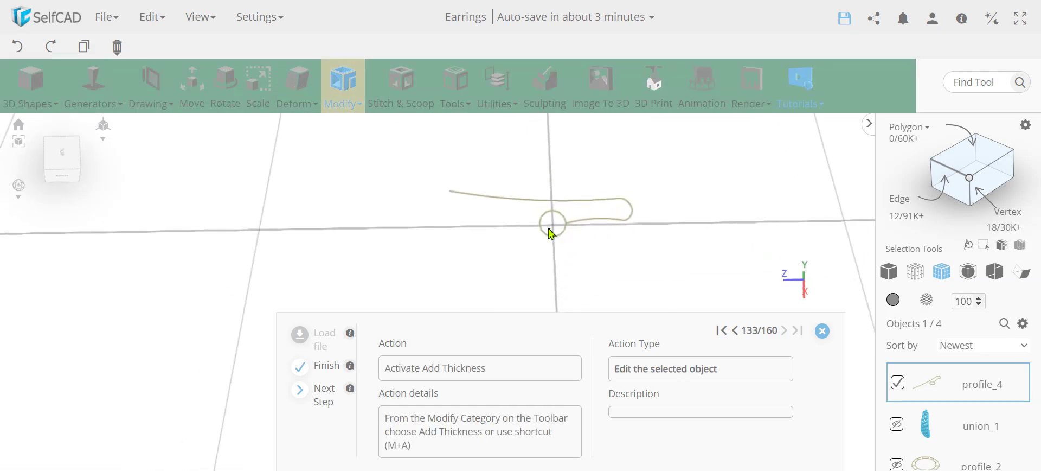
click(349, 111)
click(345, 104)
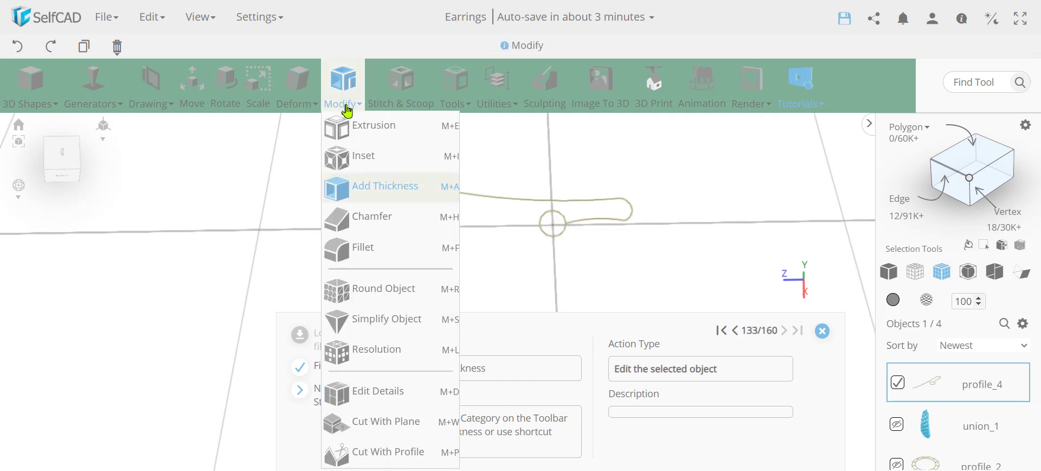
click(368, 189)
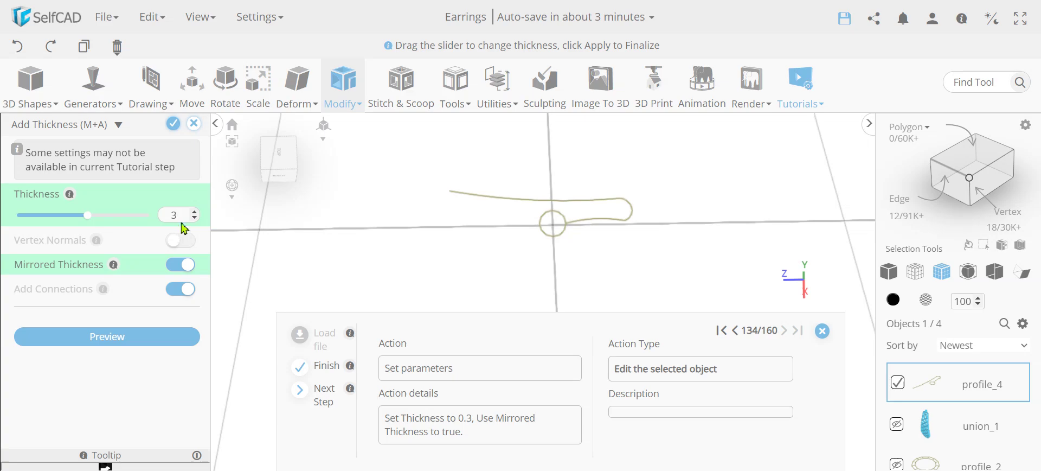
click(184, 215)
text(0.3)
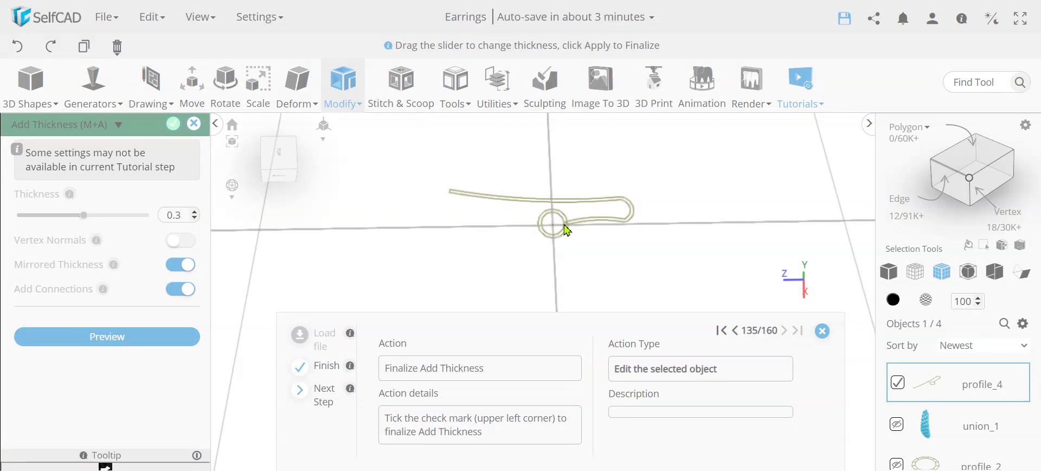
scroll(596, 226, up, 5)
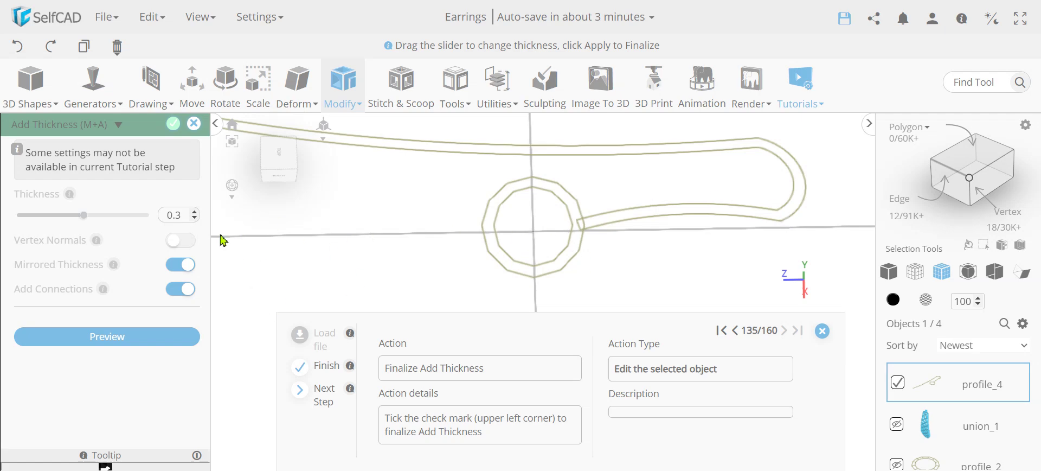
click(174, 125)
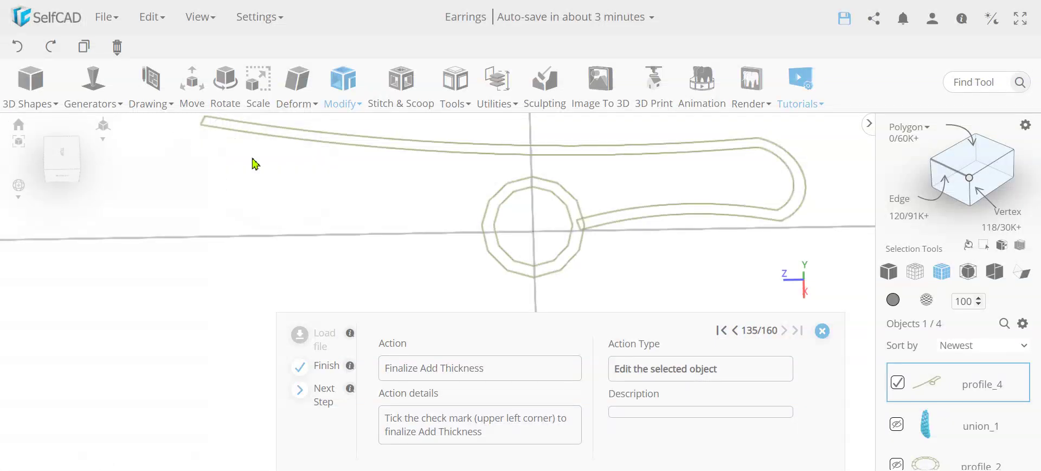
Extrude the thickened ear hook profile by an amount of 1.5 and finalize the extrusion.
scroll(596, 226, up, 2)
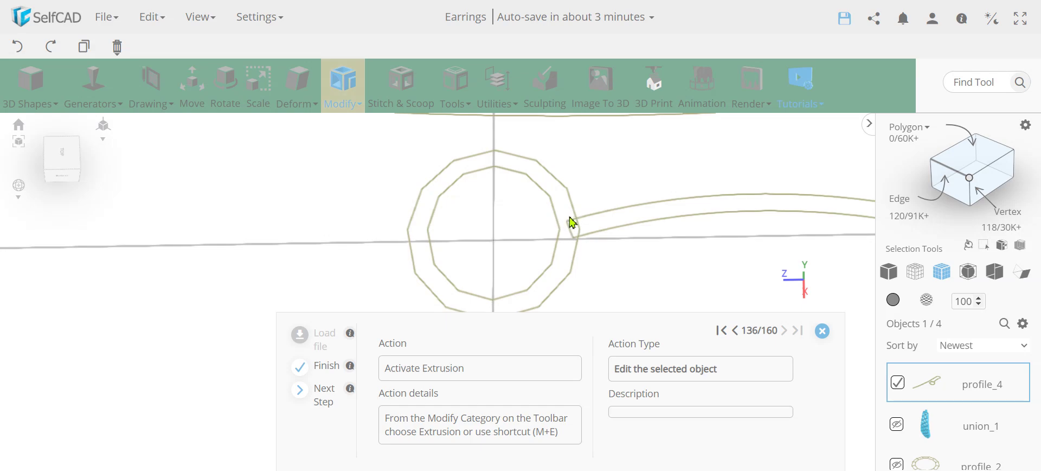
scroll(573, 226, down, 2)
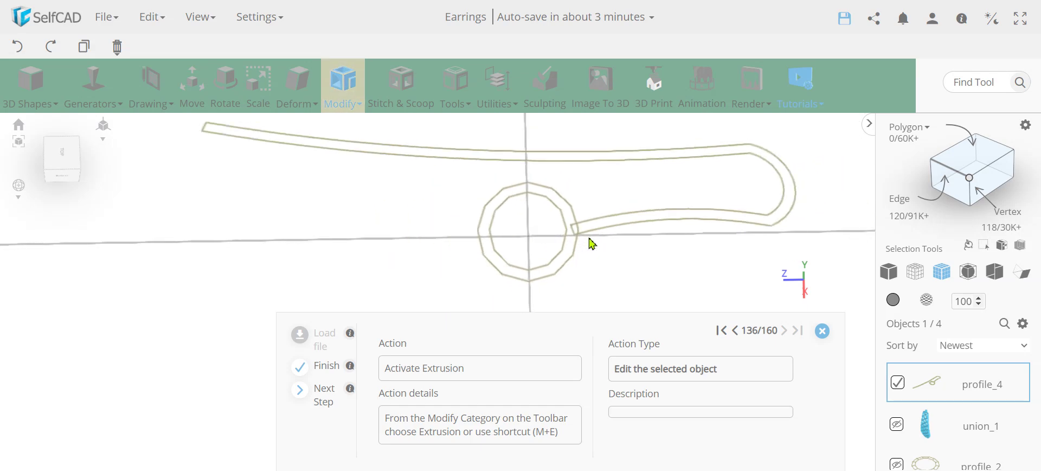
scroll(592, 245, down, 2)
click(345, 87)
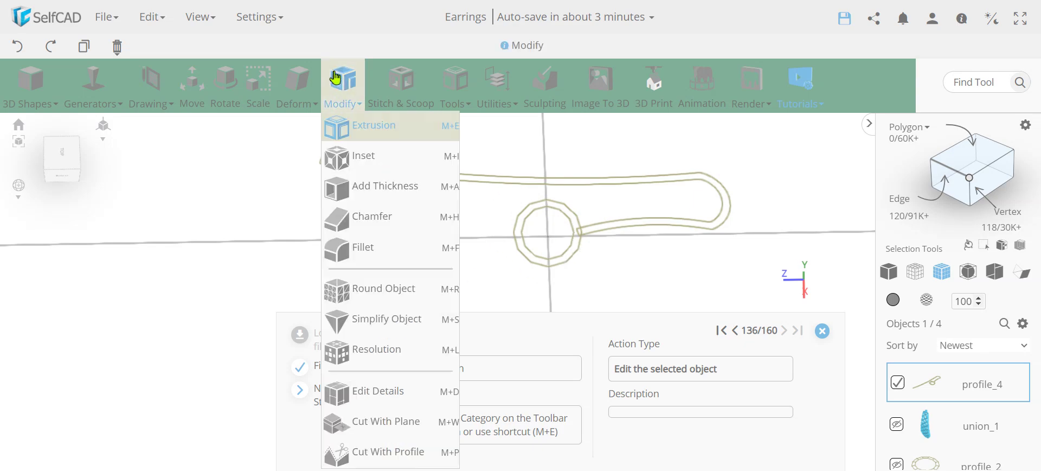
click(367, 128)
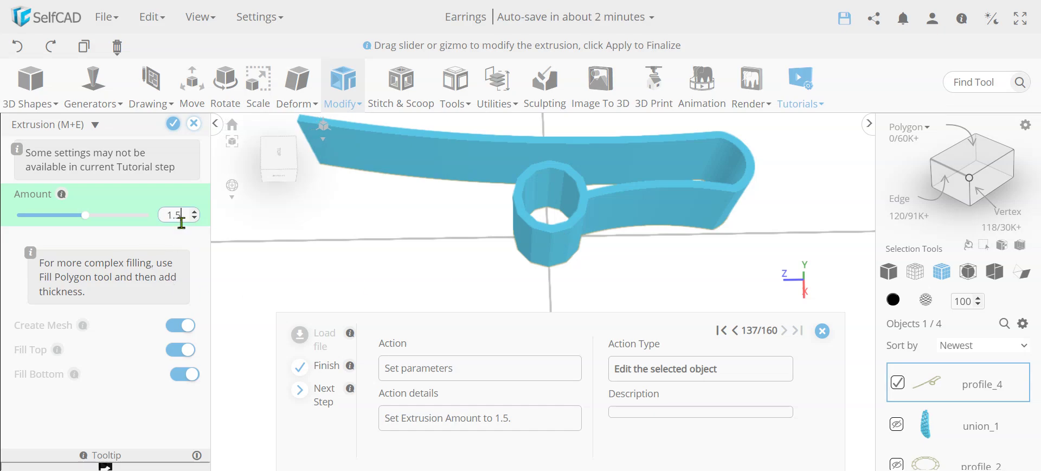
key(Return)
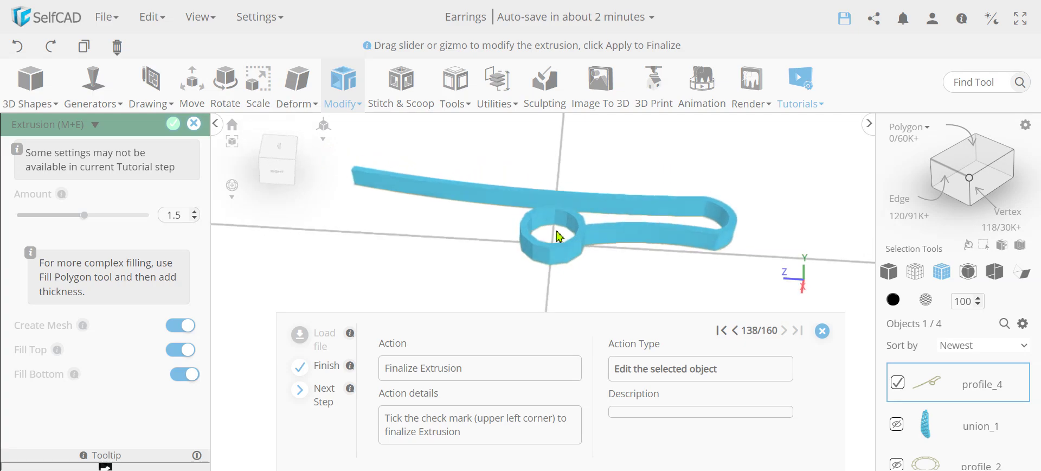
click(174, 124)
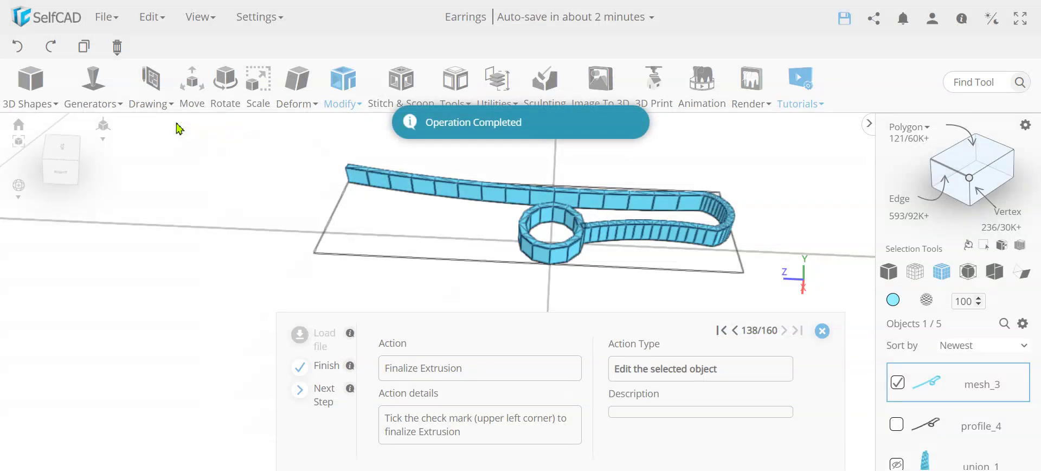
Round the extruded ear hook with Round Object at a smoothness of 2 and finalize it.
scroll(598, 230, up, 6)
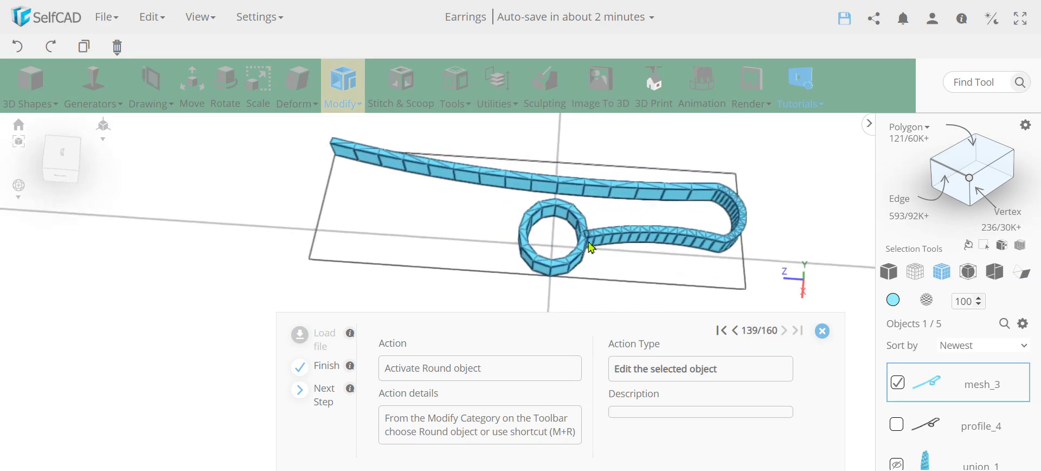
scroll(607, 245, up, 2)
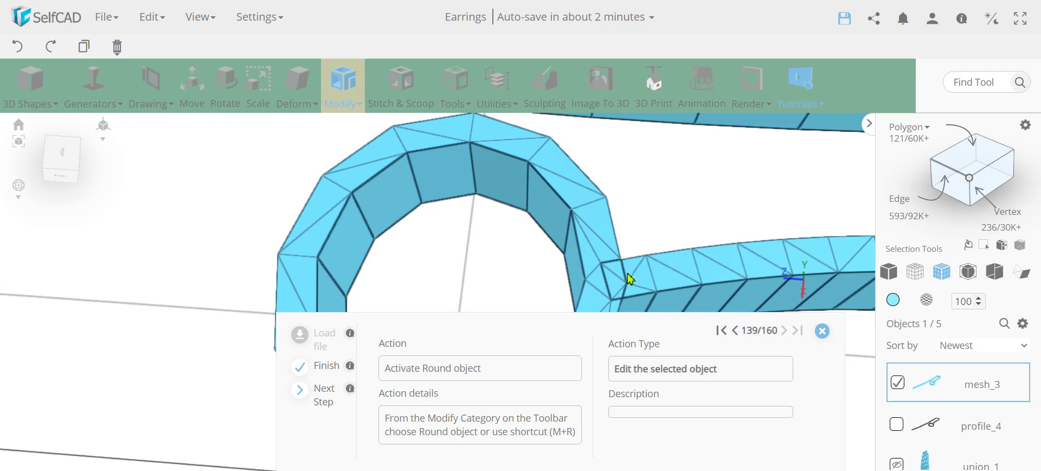
scroll(628, 276, down, 10)
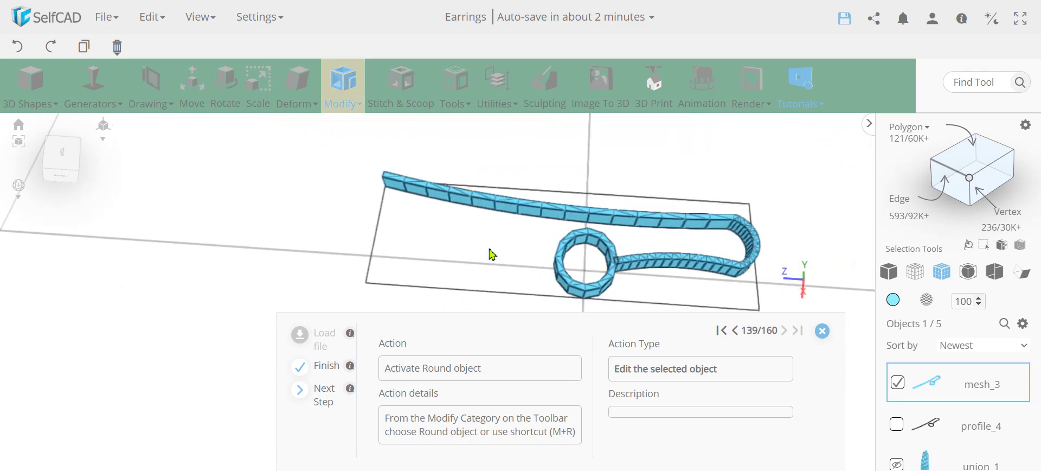
click(344, 106)
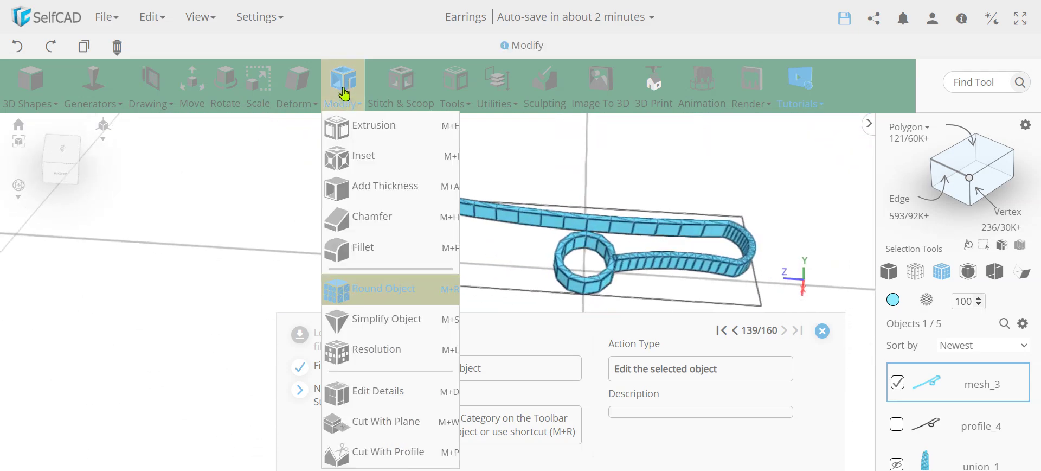
click(381, 289)
right_drag(382, 297, 603, 273)
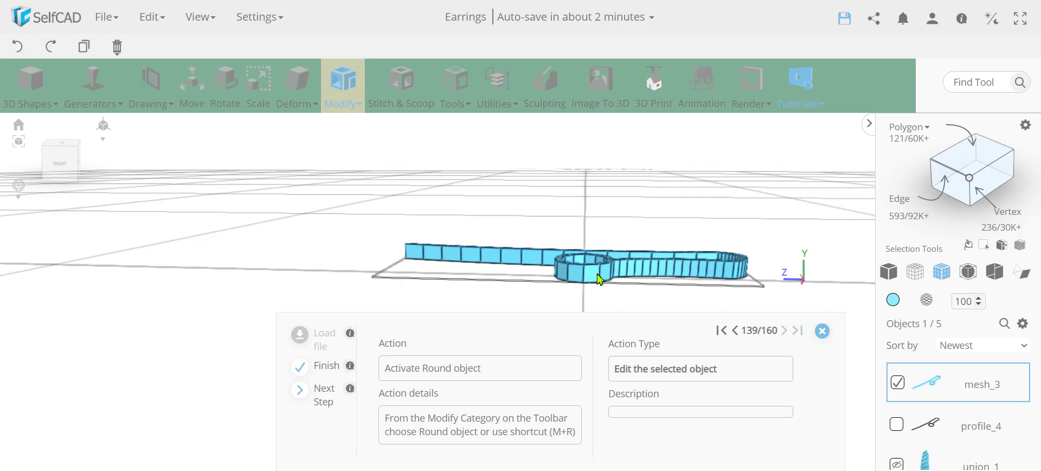
click(343, 87)
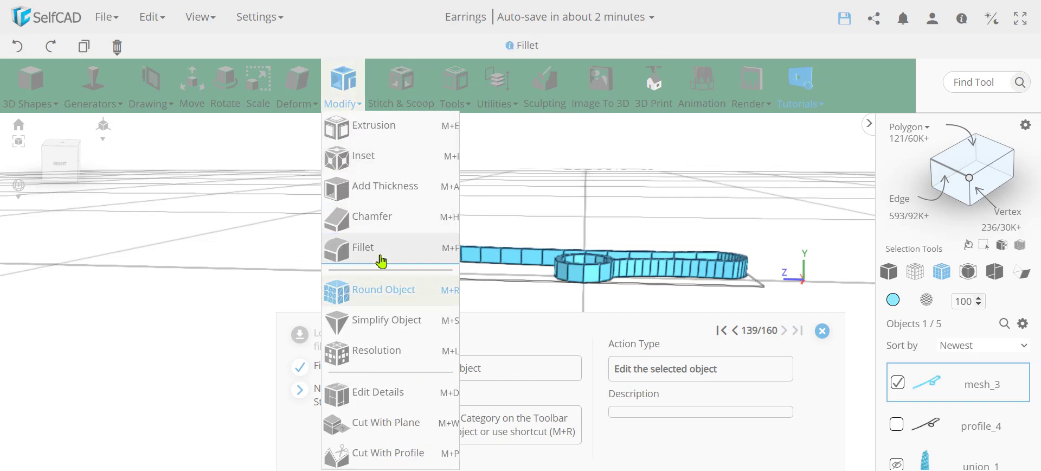
click(380, 288)
double_click(175, 215)
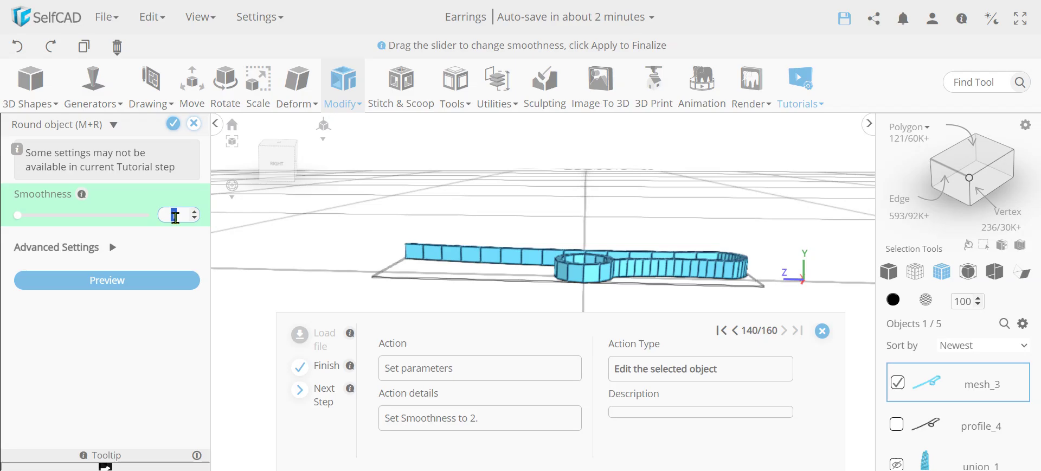
key(Return)
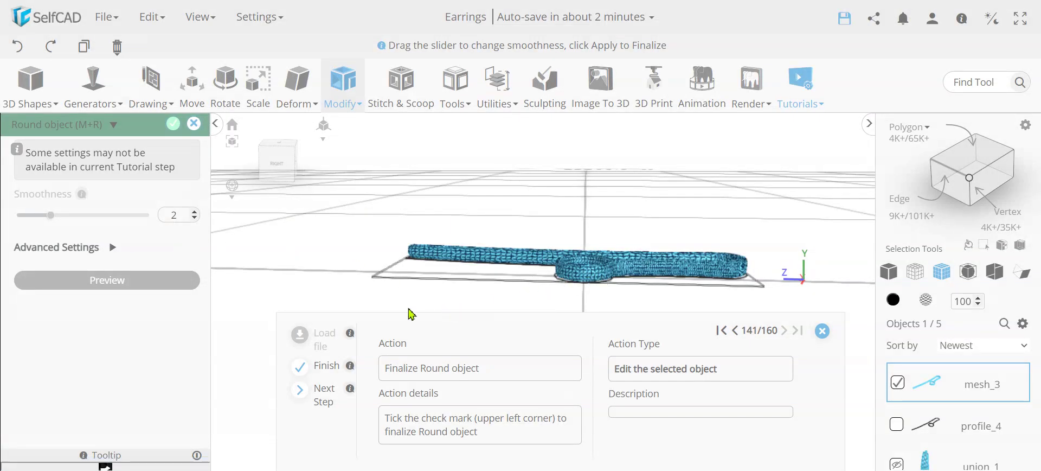
click(173, 126)
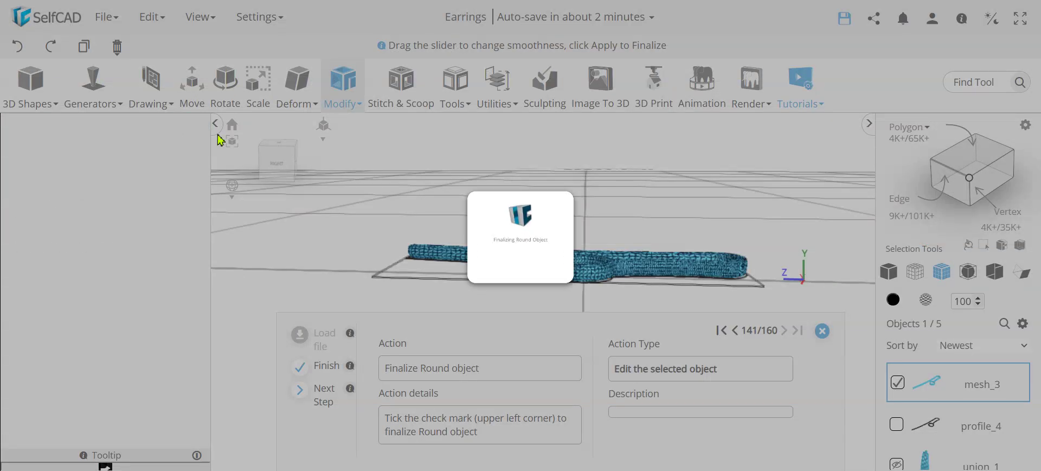
Rotate the rounded ear hook upright by 270 on the X axis.
scroll(597, 276, up, 3)
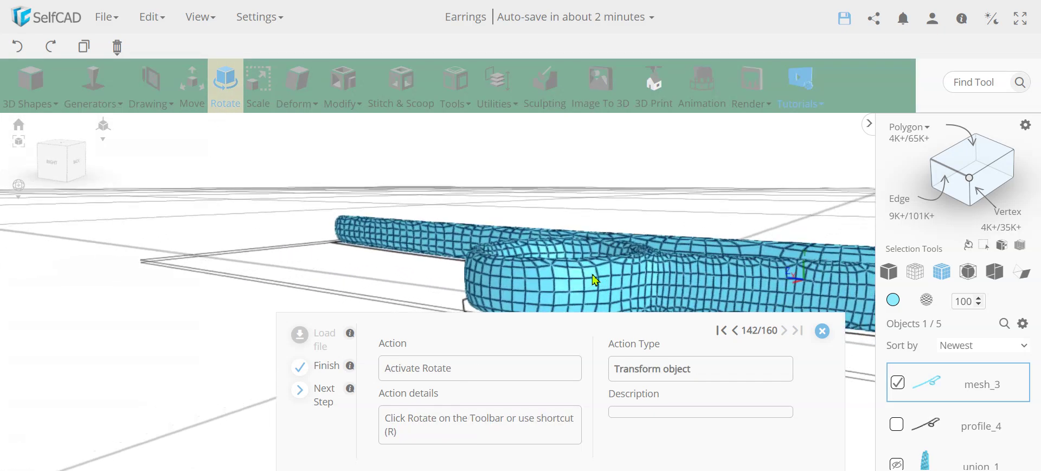
scroll(507, 260, up, 3)
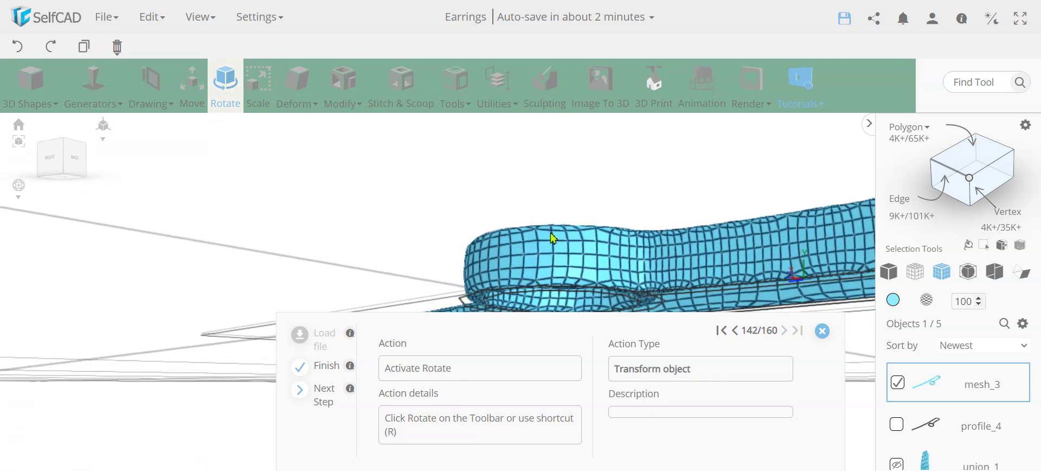
right_drag(546, 239, 510, 289)
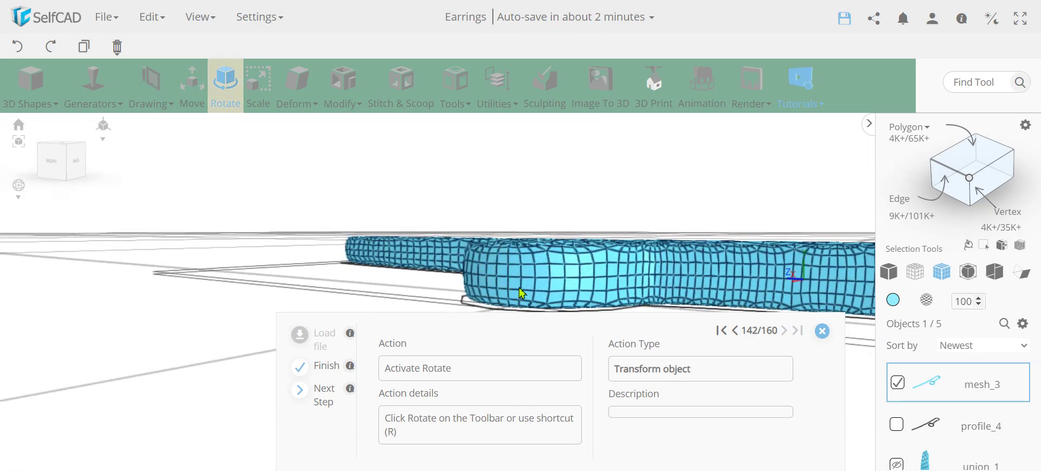
scroll(555, 283, down, 5)
right_drag(558, 283, 606, 307)
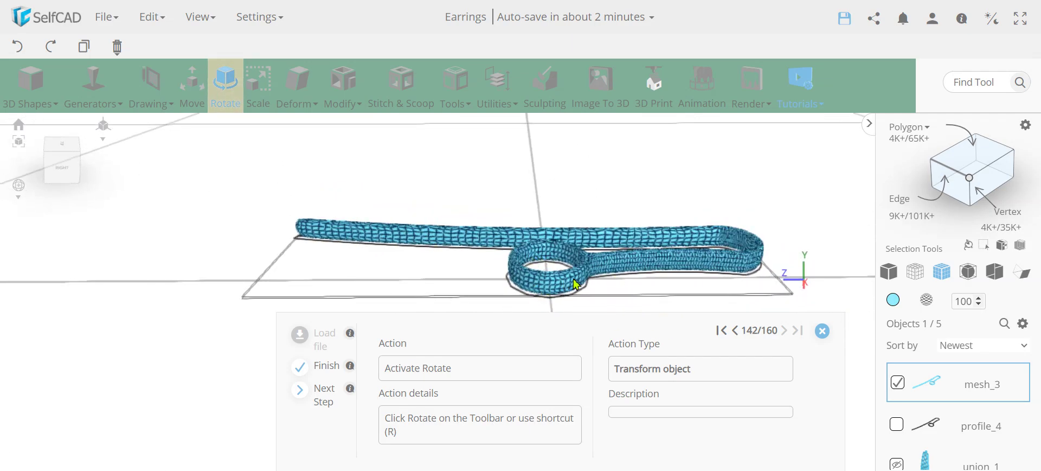
click(222, 99)
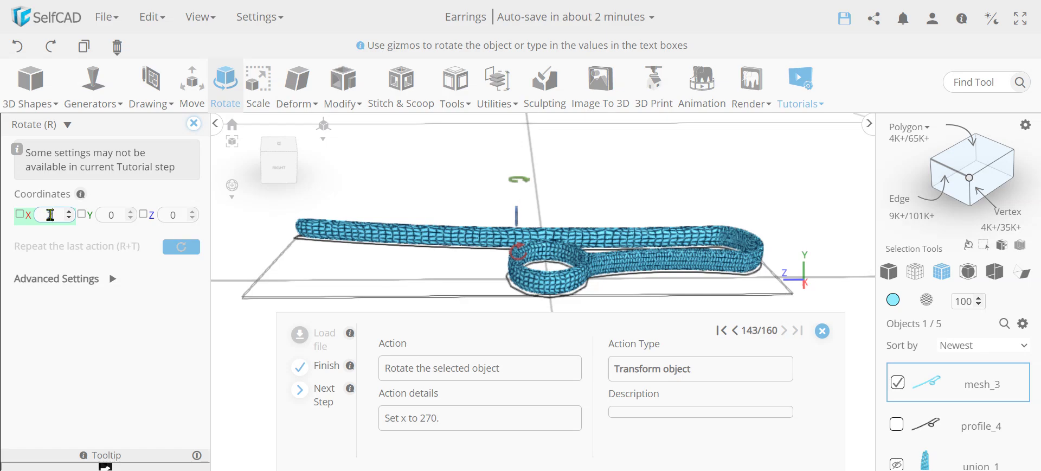
click(50, 215)
text(270)
key(Return)
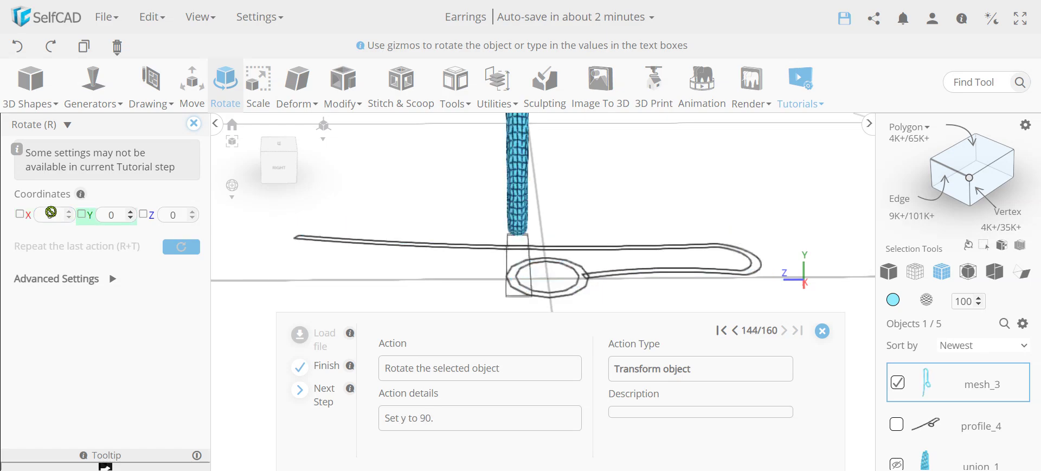
Rotate the ear hook by 90 on the Y axis.
click(106, 213)
text(90)
key(Return)
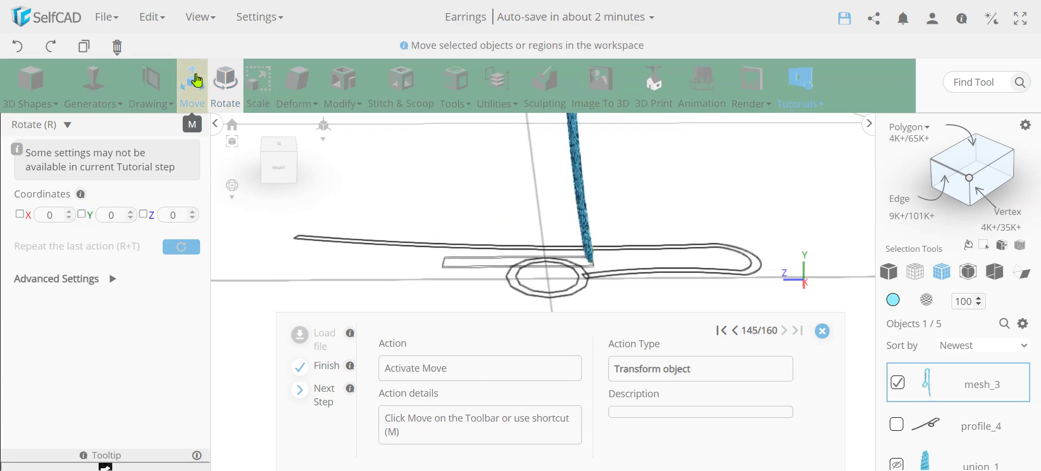
Move the rotated ear hook to X position 0.
click(190, 89)
click(49, 259)
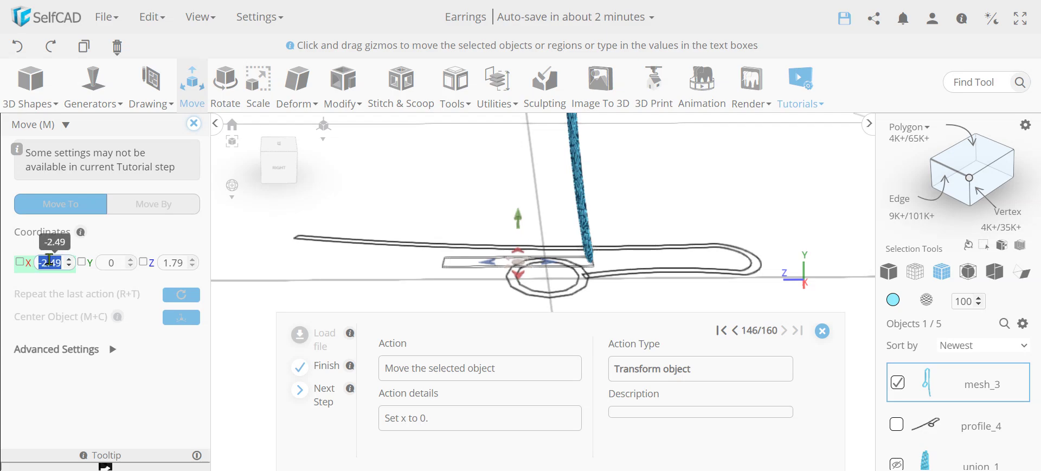
text(0)
key(Return)
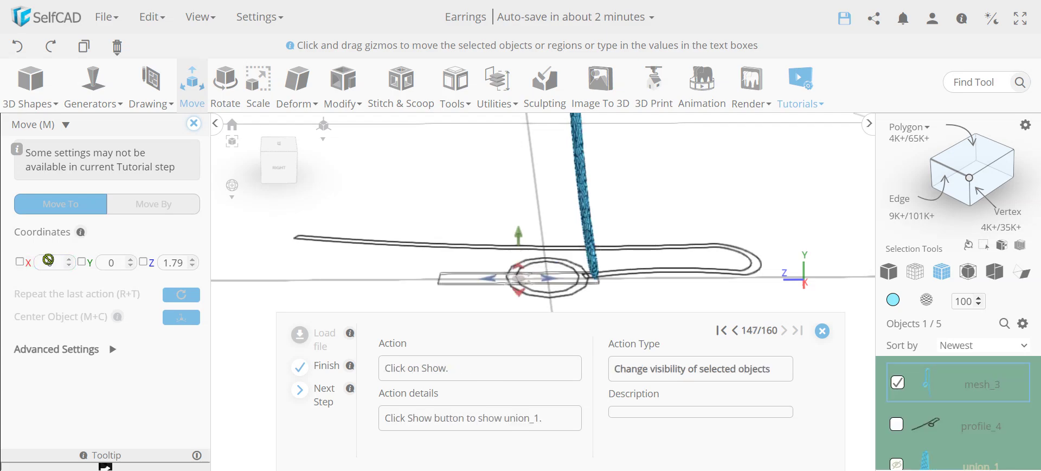
Show the hidden lattice body union_1 and set the rendering mode to Solid.
click(895, 463)
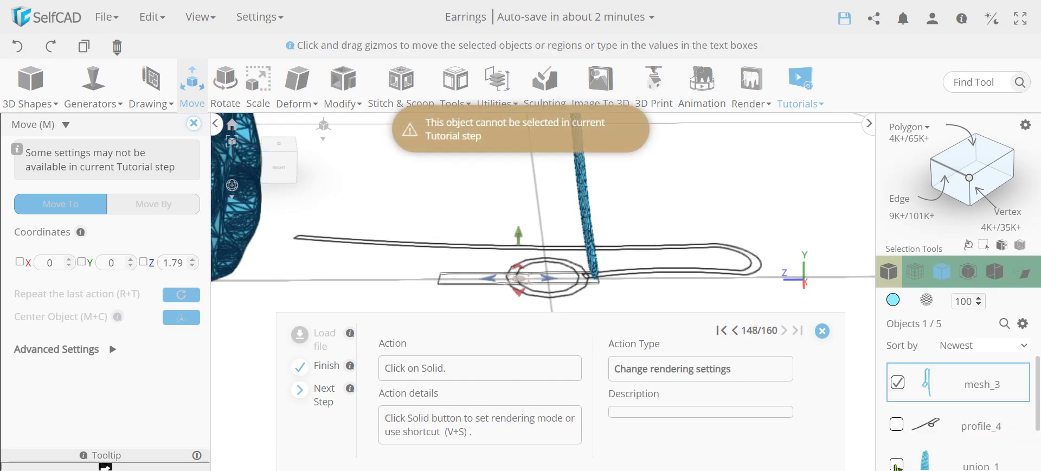
click(889, 271)
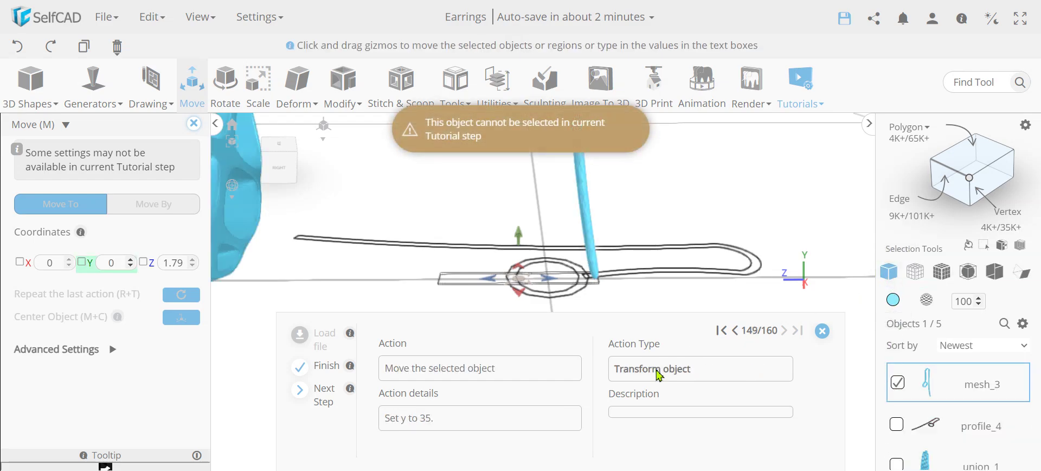
Move the ear hook to Y 35 and Z 18.5, and finish the move.
double_click(113, 265)
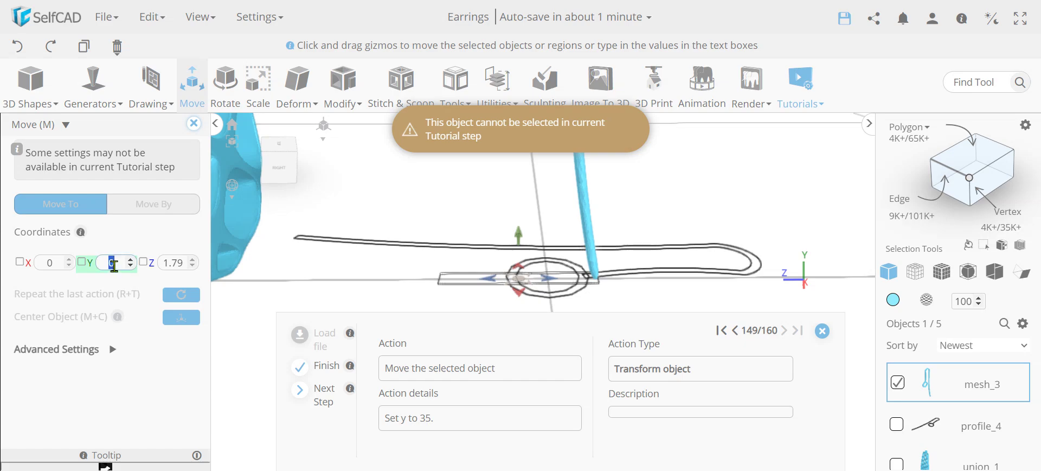
text(35)
key(Tab)
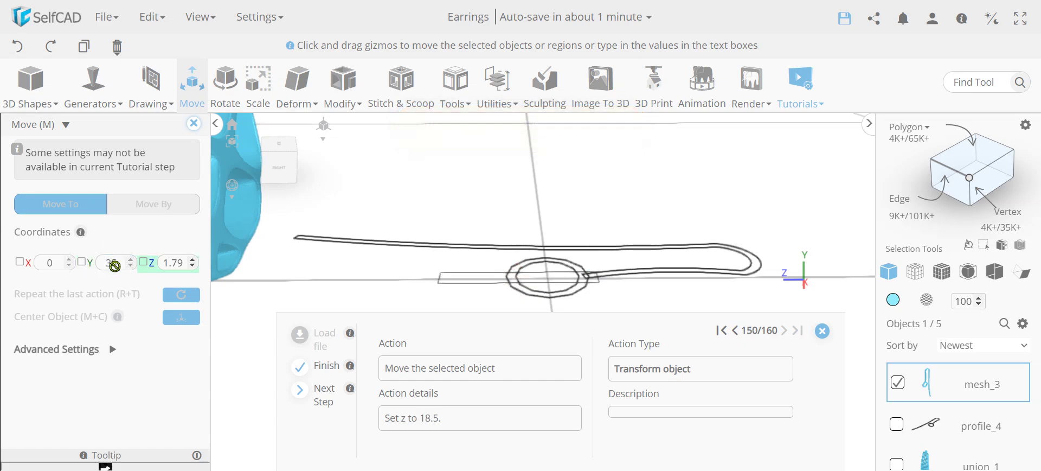
double_click(175, 261)
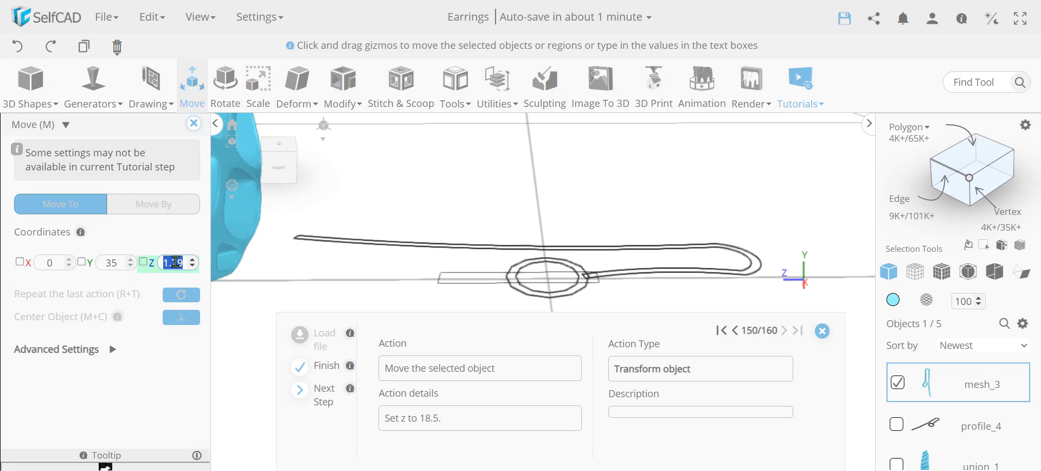
text(18.5)
key(Return)
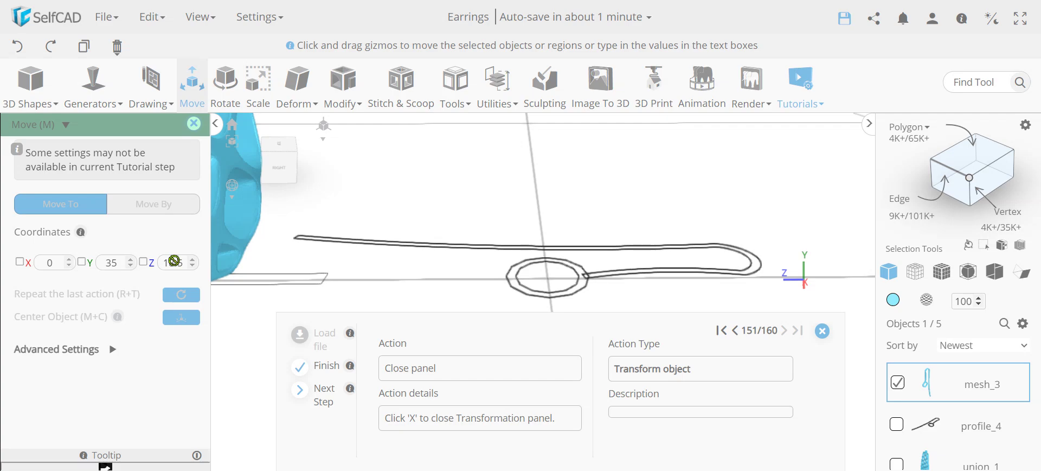
click(193, 123)
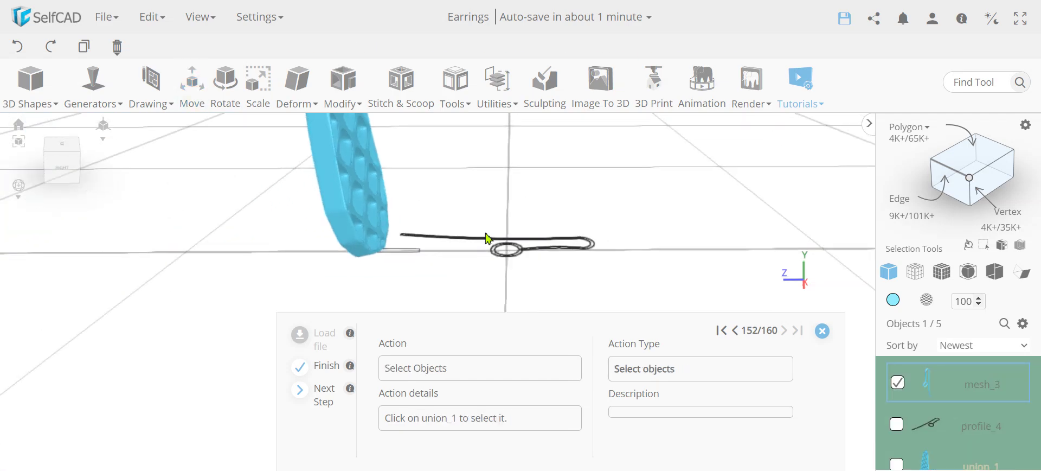
Examine from several angles how the ear hook fits onto the lattice body.
drag(462, 286, 441, 227)
scroll(461, 233, down, 5)
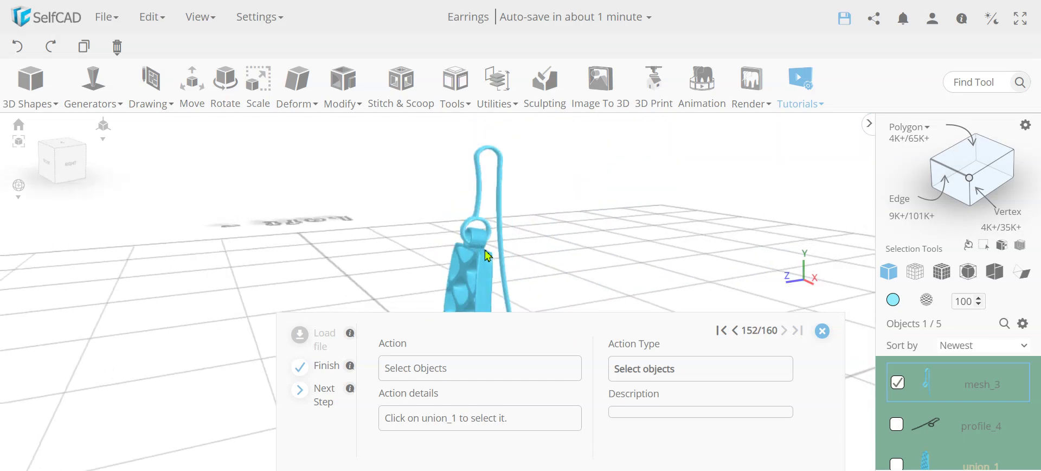
scroll(481, 242, up, 3)
scroll(487, 254, down, 2)
drag(499, 269, 515, 292)
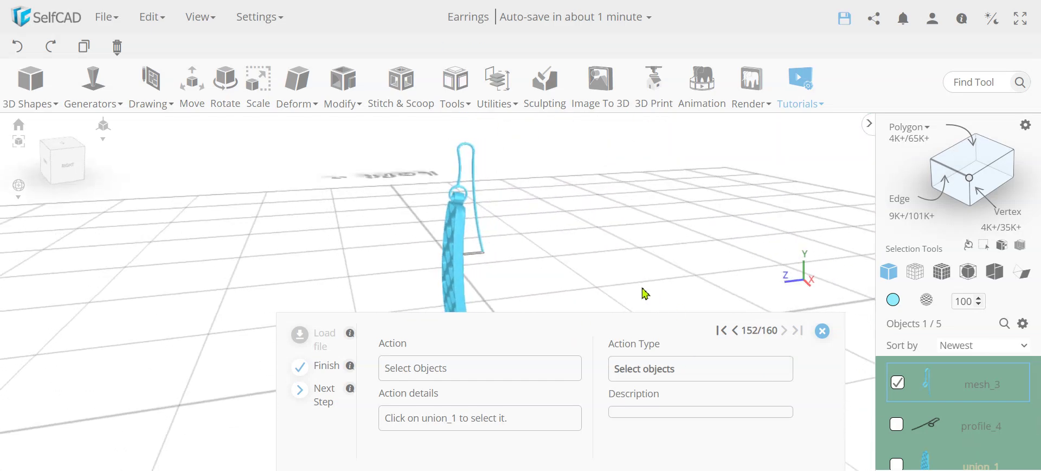
scroll(949, 431, down, 1)
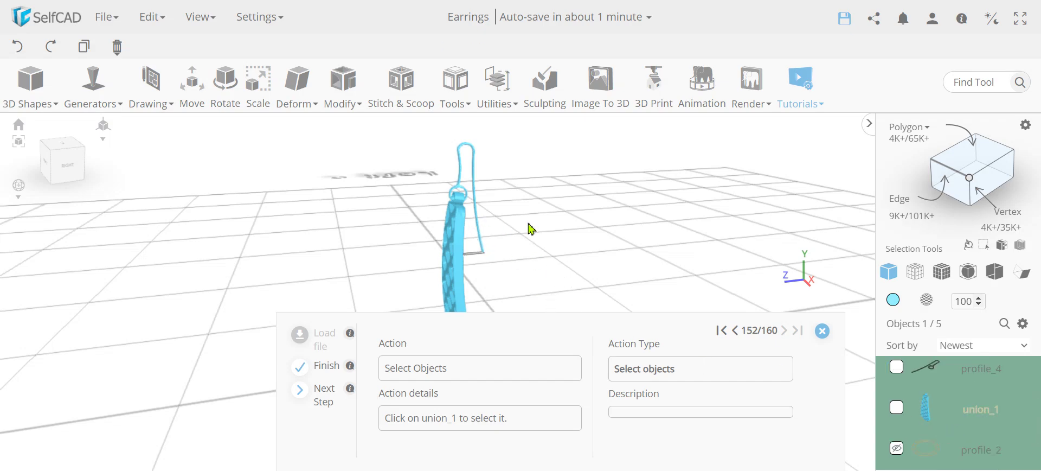
click(456, 82)
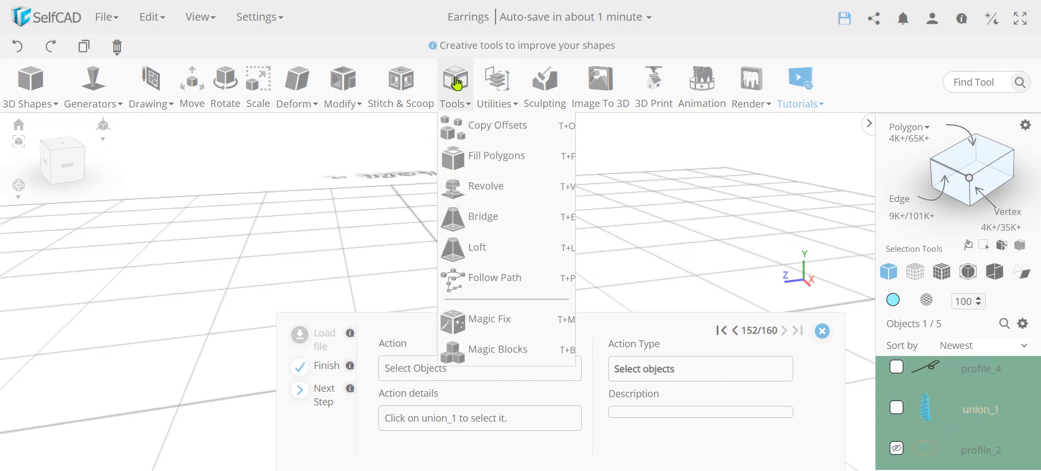
click(503, 87)
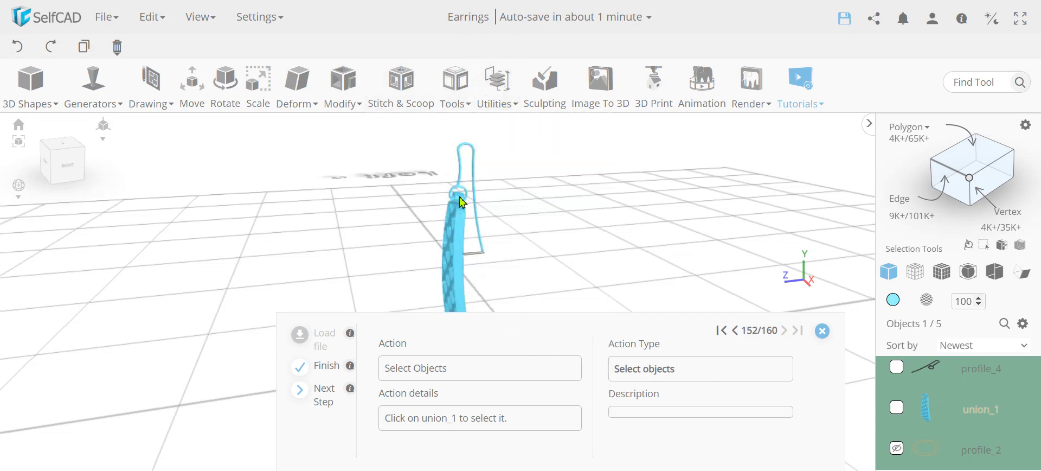
drag(477, 239, 425, 251)
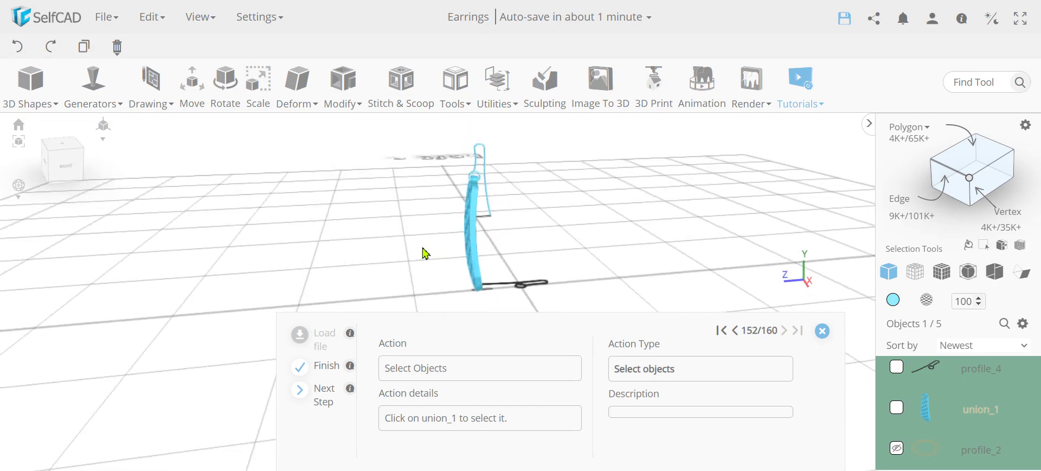
Add the lattice body union_1 to the selected ear hook and isolate both objects.
click(897, 411)
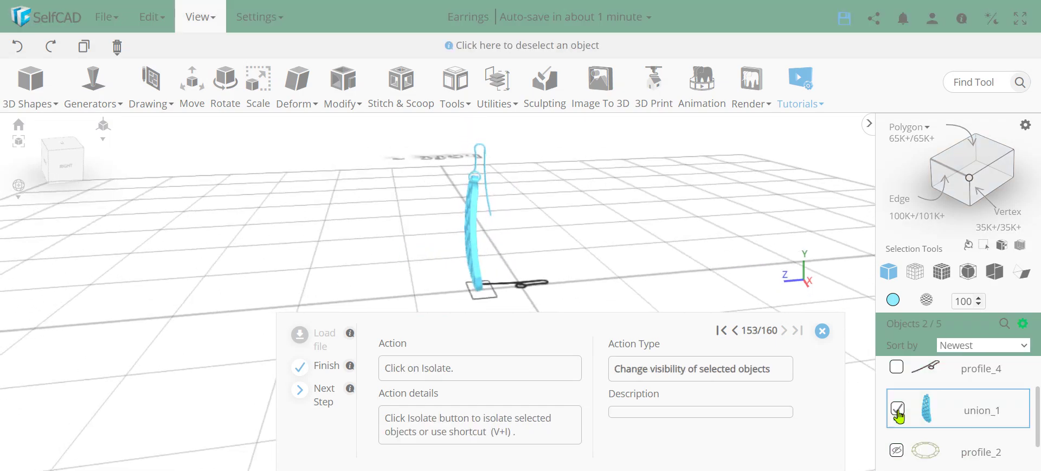
click(1023, 323)
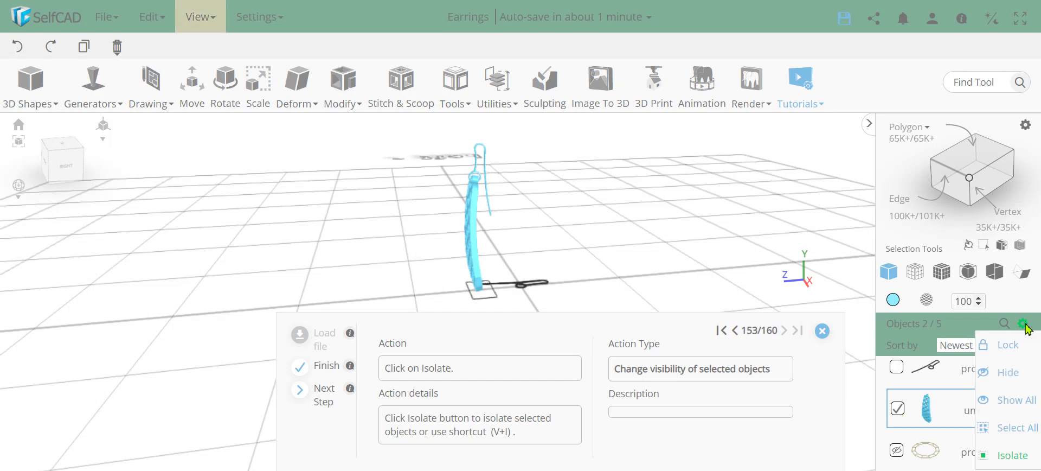
click(1011, 455)
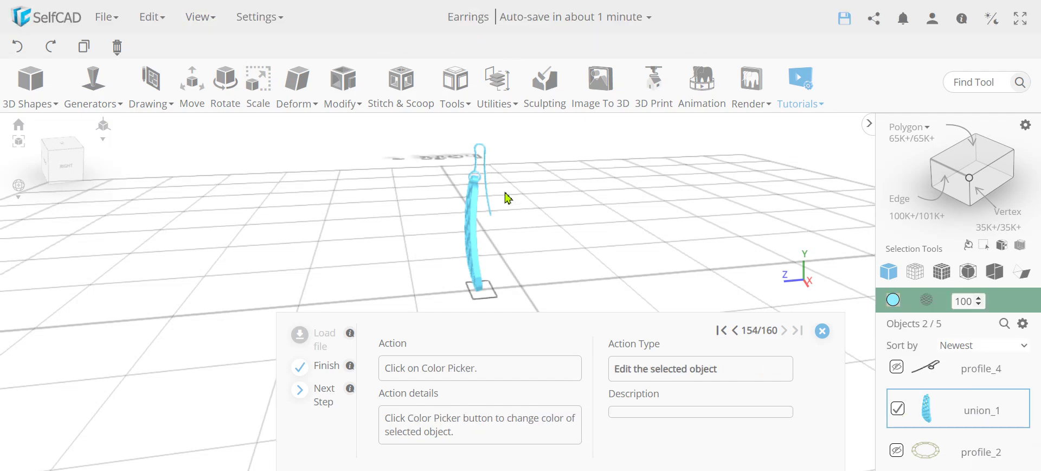
Change the color of the selected ear hook and lattice body to Gold.
drag(506, 197, 572, 205)
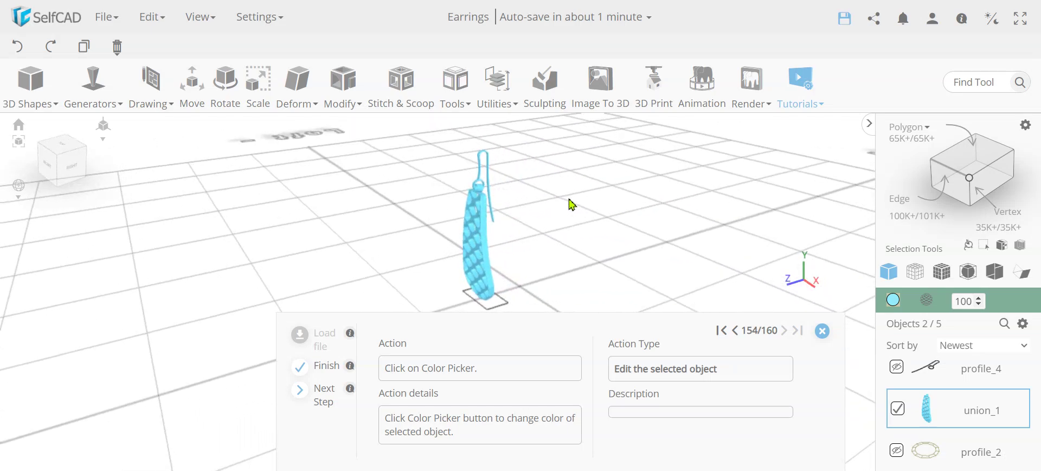
click(893, 300)
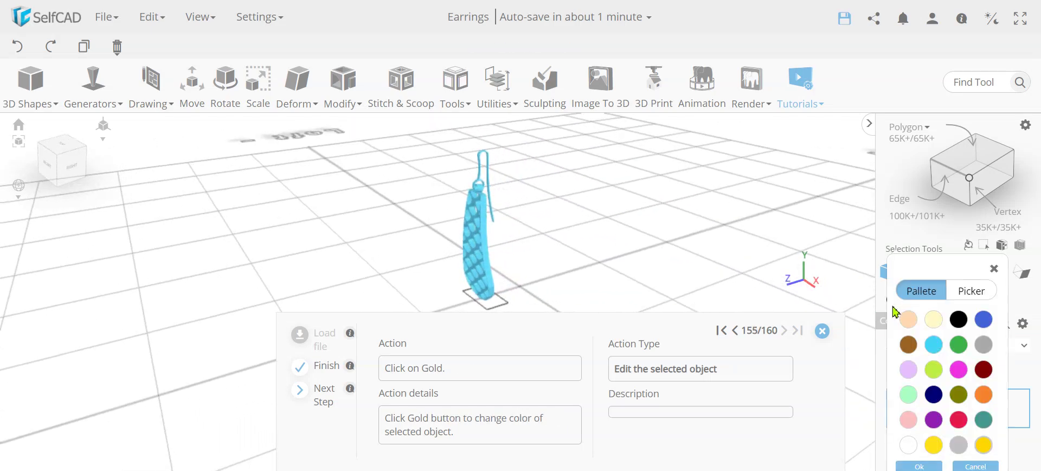
click(983, 433)
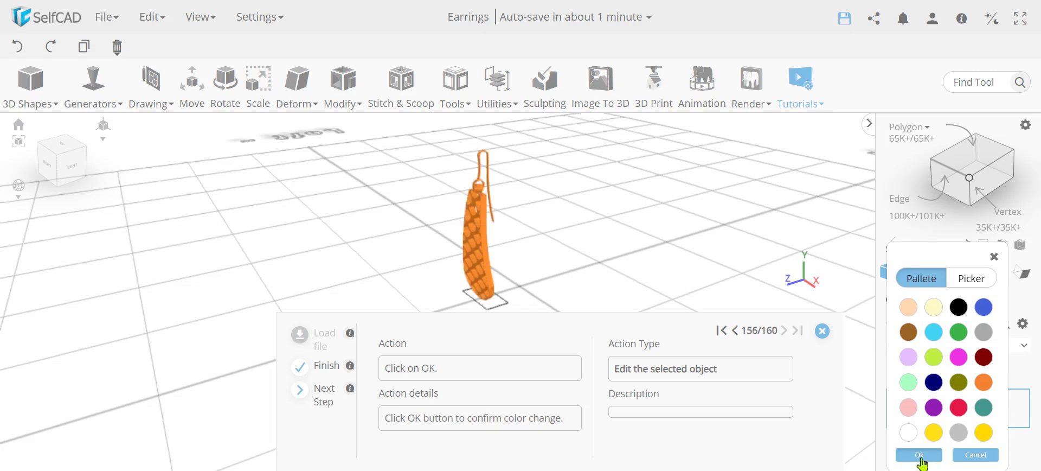
click(920, 455)
Mirror the gold earring to the Right with Create Copy enabled, finalize it, and close the tutorial.
click(497, 87)
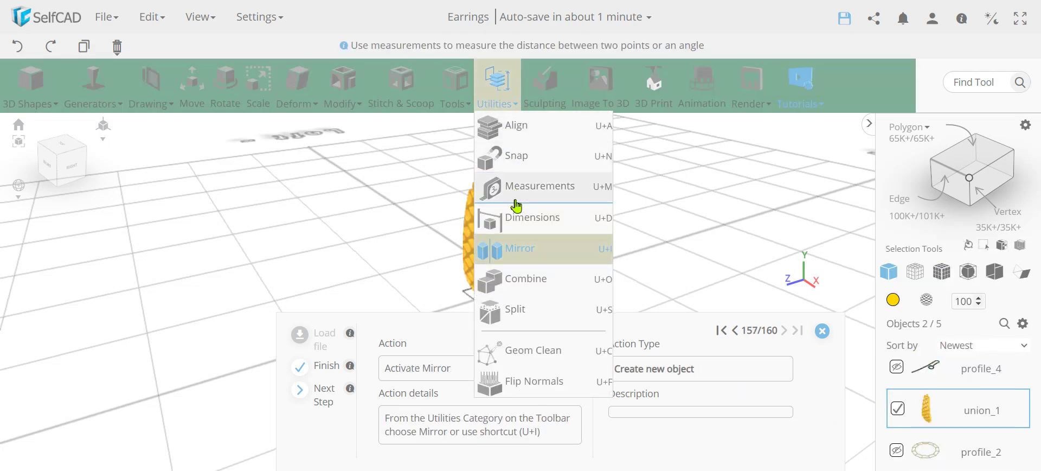
click(522, 249)
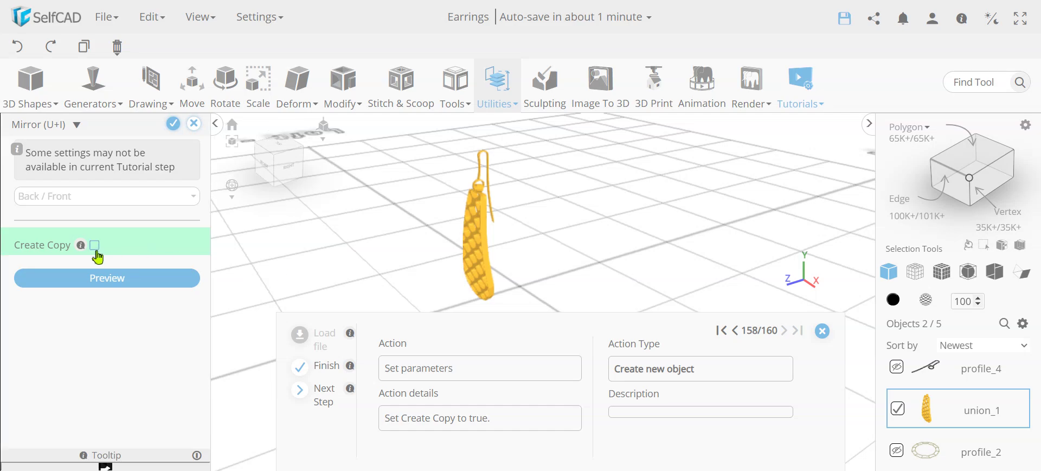
click(97, 242)
click(99, 196)
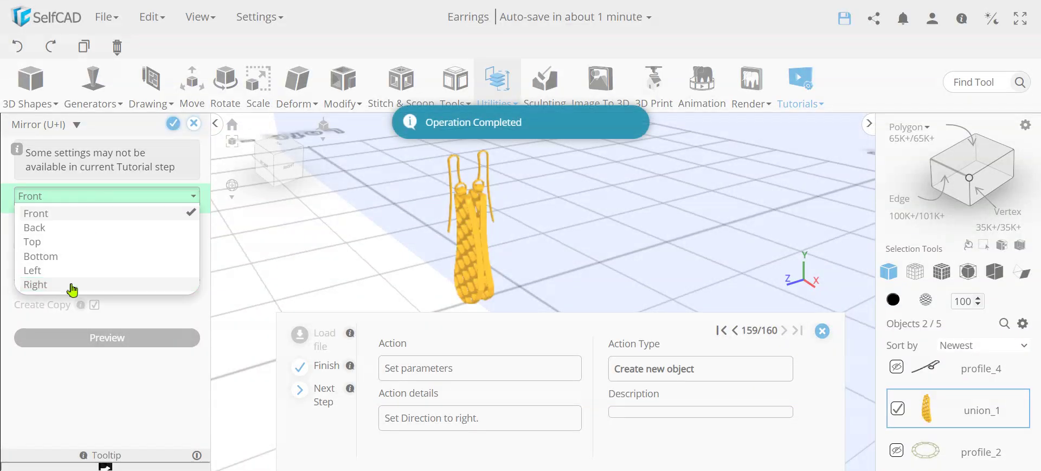
click(70, 284)
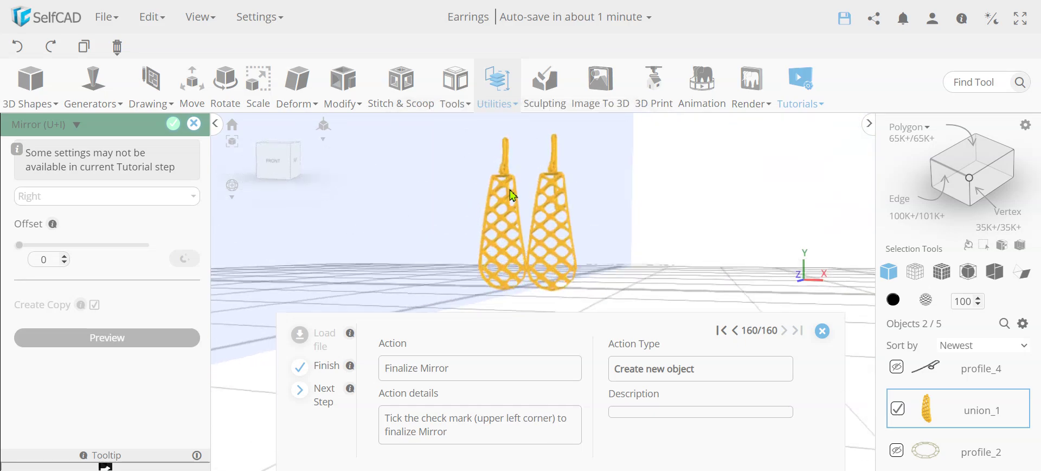
click(173, 124)
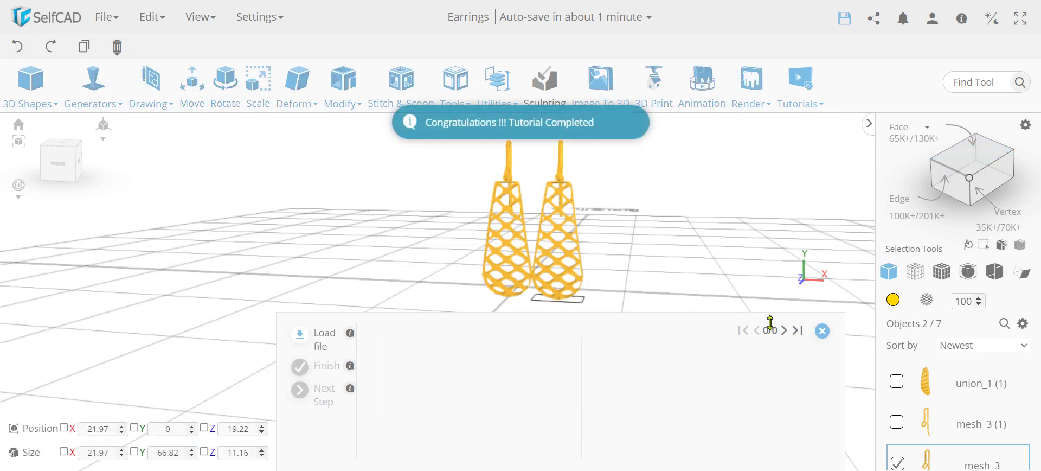
click(822, 331)
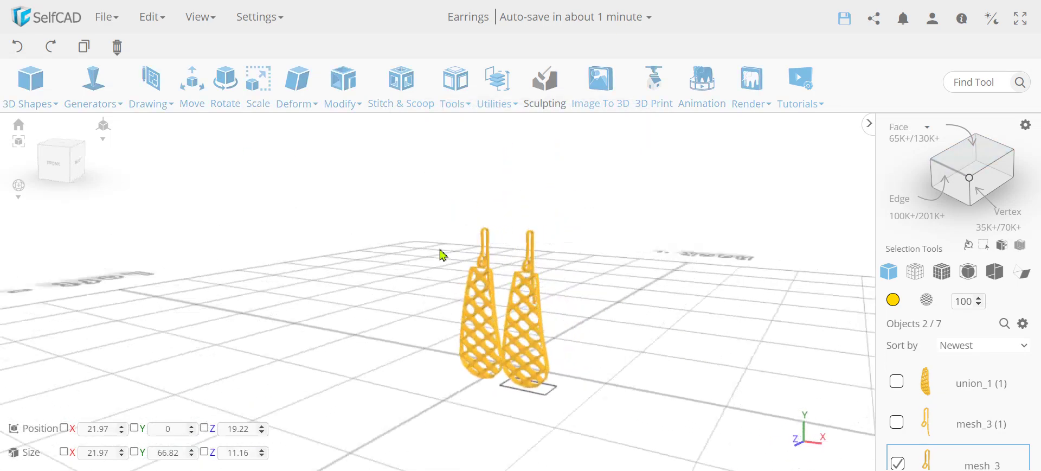
Examine the finished pair of gold lattice earrings from different angles and distances.
scroll(521, 276, up, 5)
scroll(529, 285, down, 4)
scroll(534, 290, up, 3)
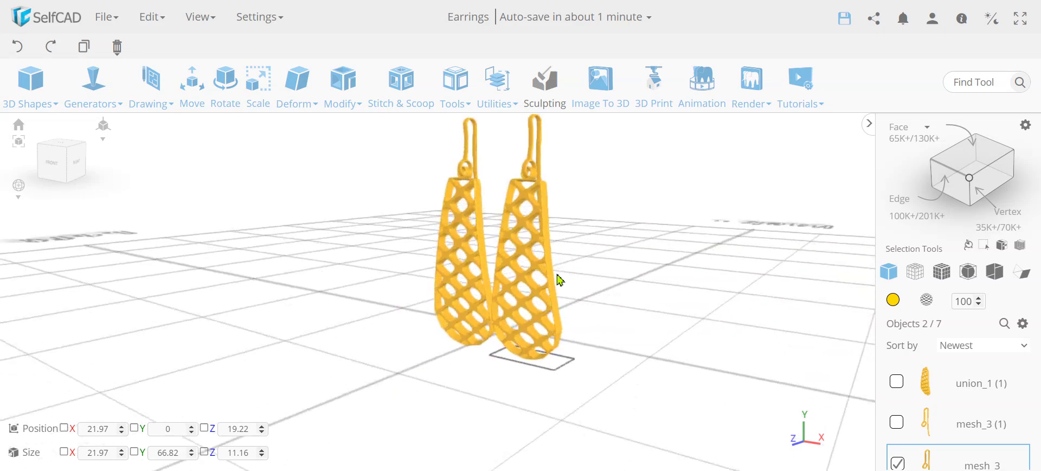
right_drag(560, 302, 584, 298)
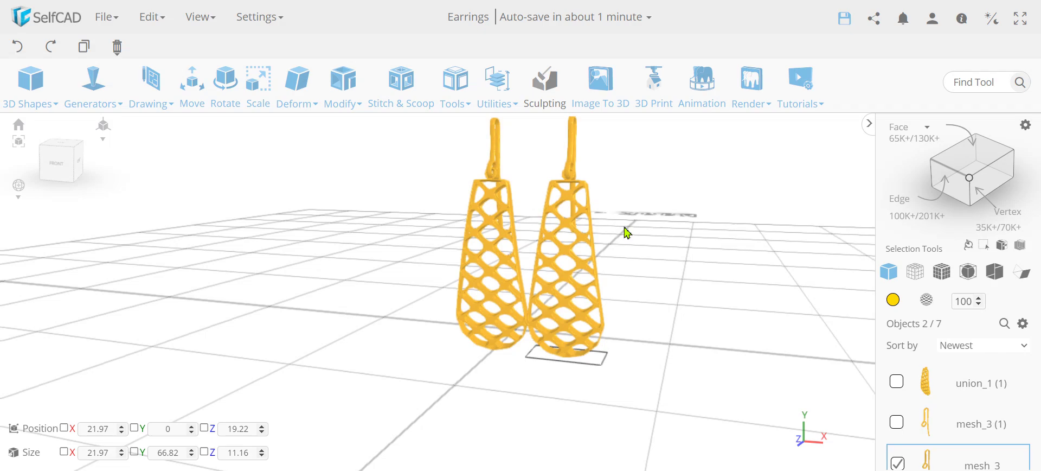
scroll(512, 244, up, 2)
right_drag(500, 324, 430, 262)
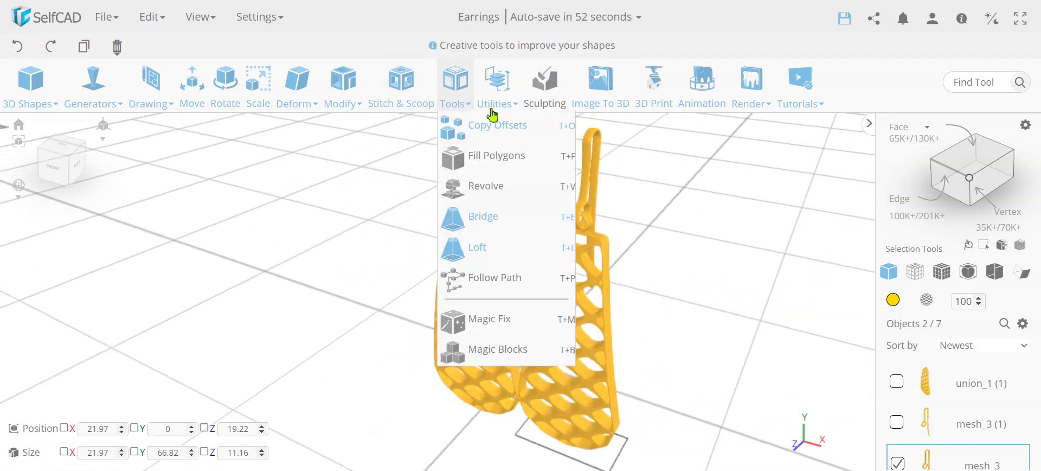
mouse_move(337, 82)
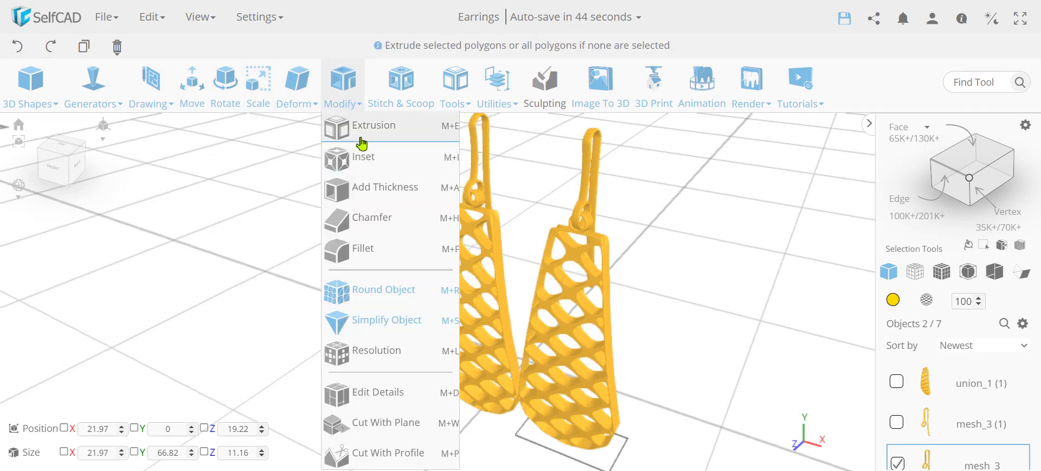
right_drag(564, 320, 596, 327)
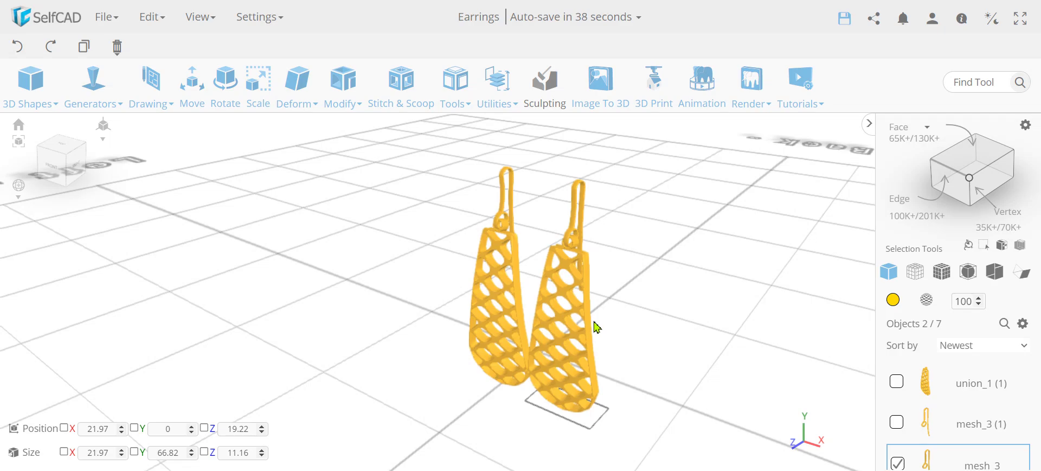